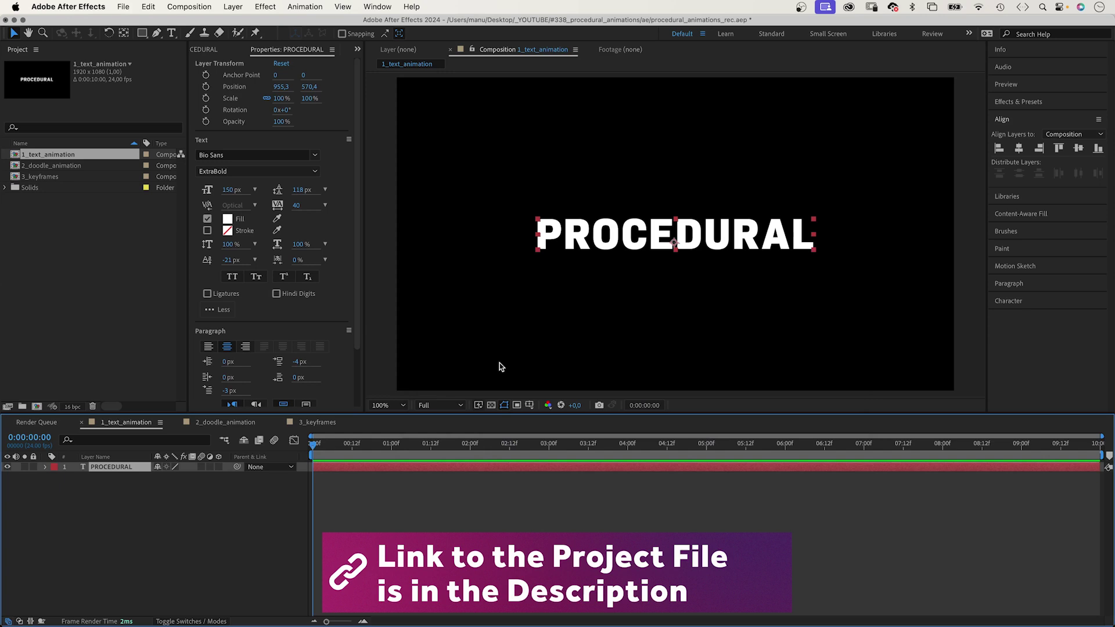
# - Add an opacity animator to the PROCEDURAL text and set its Opacity to 0%
pyautogui.click(45, 468)
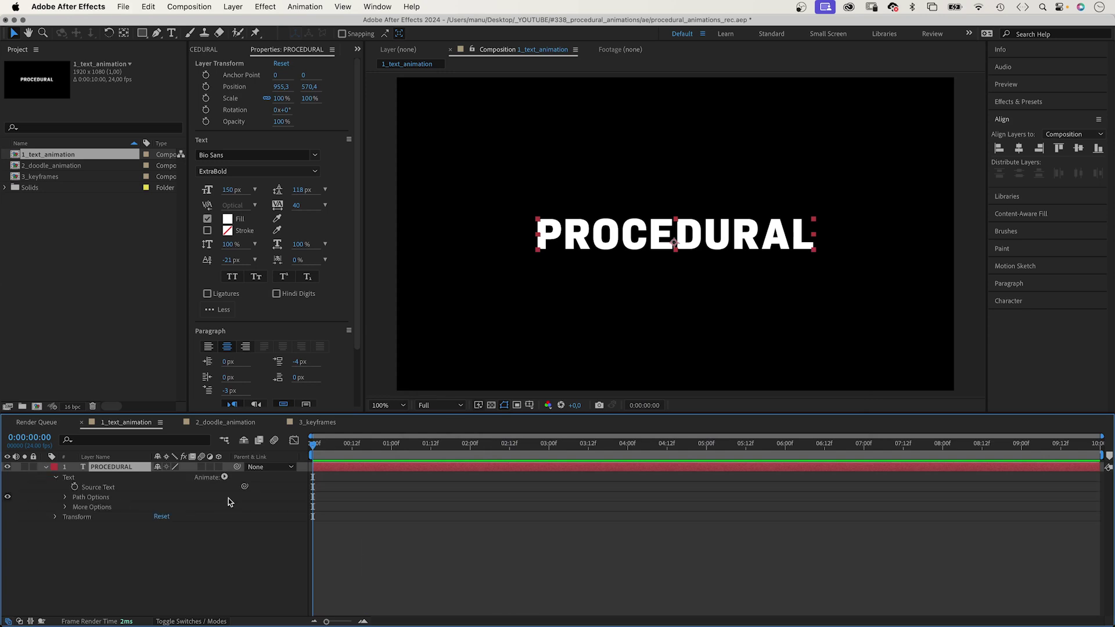
pyautogui.click(224, 478)
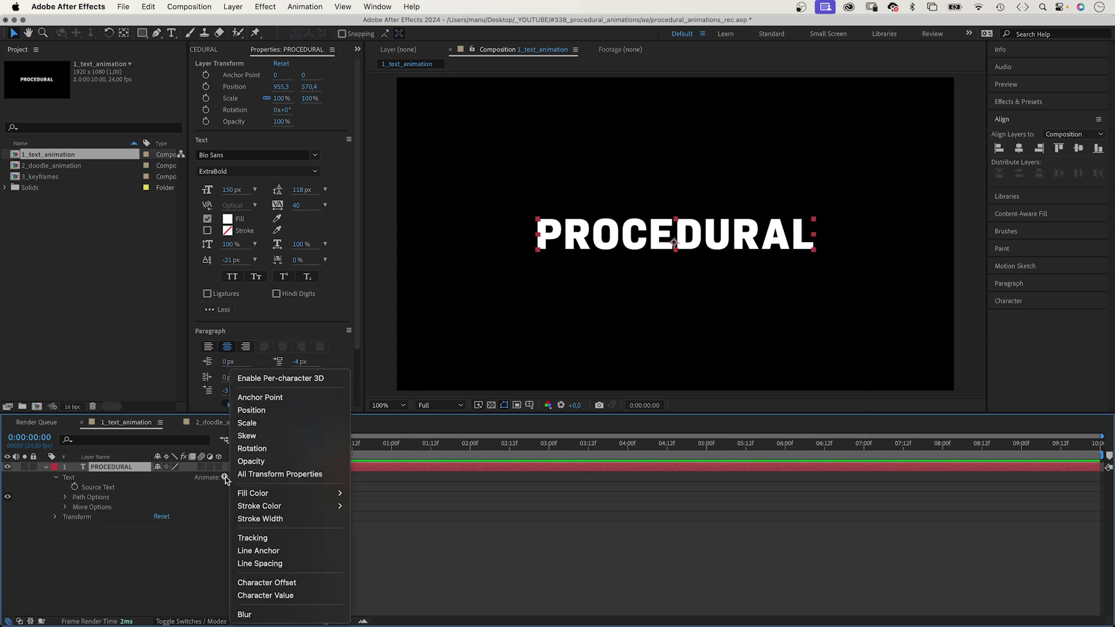
pyautogui.click(270, 461)
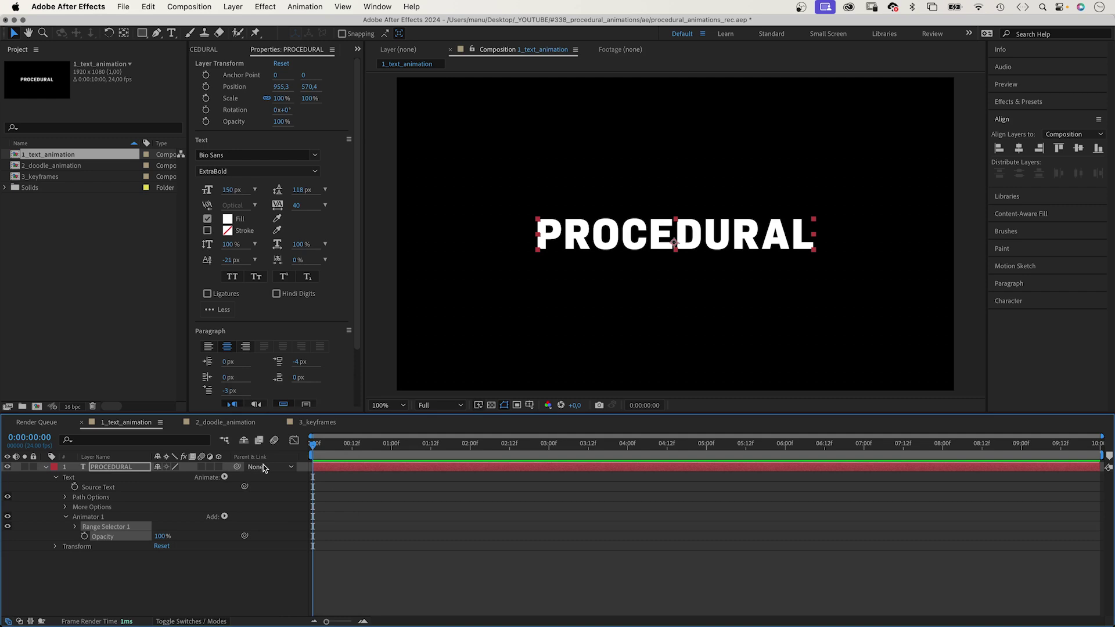
pyautogui.click(159, 536)
pyautogui.write('0')
pyautogui.press('Return')
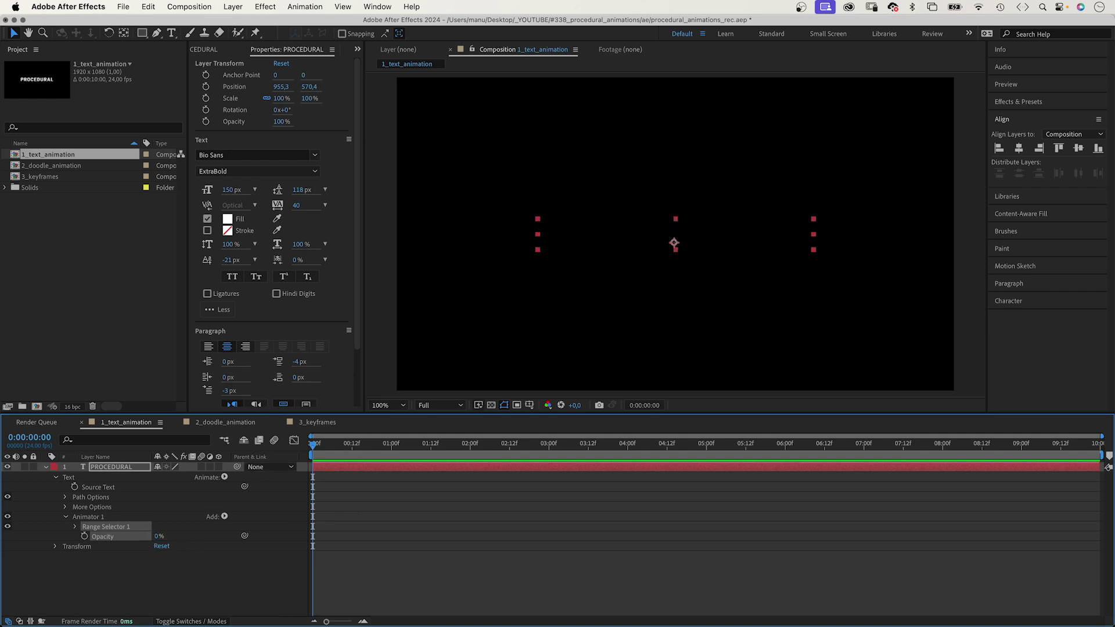
# - Switch Range Selector 1's advanced Units to Index, then collapse Advanced
pyautogui.click(73, 564)
pyautogui.click(74, 527)
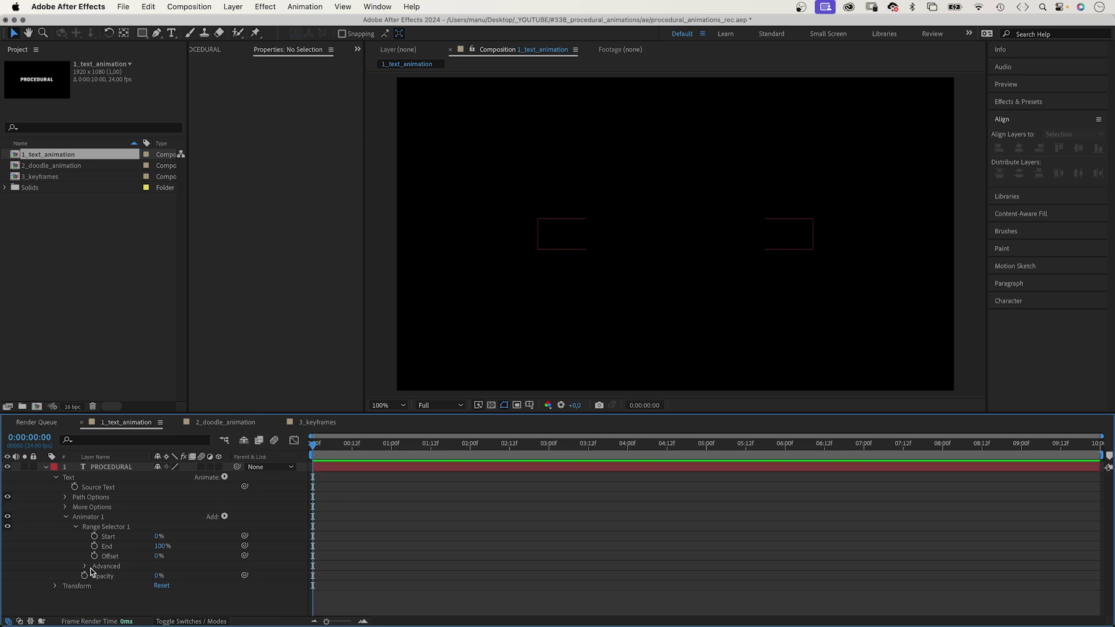
pyautogui.click(85, 566)
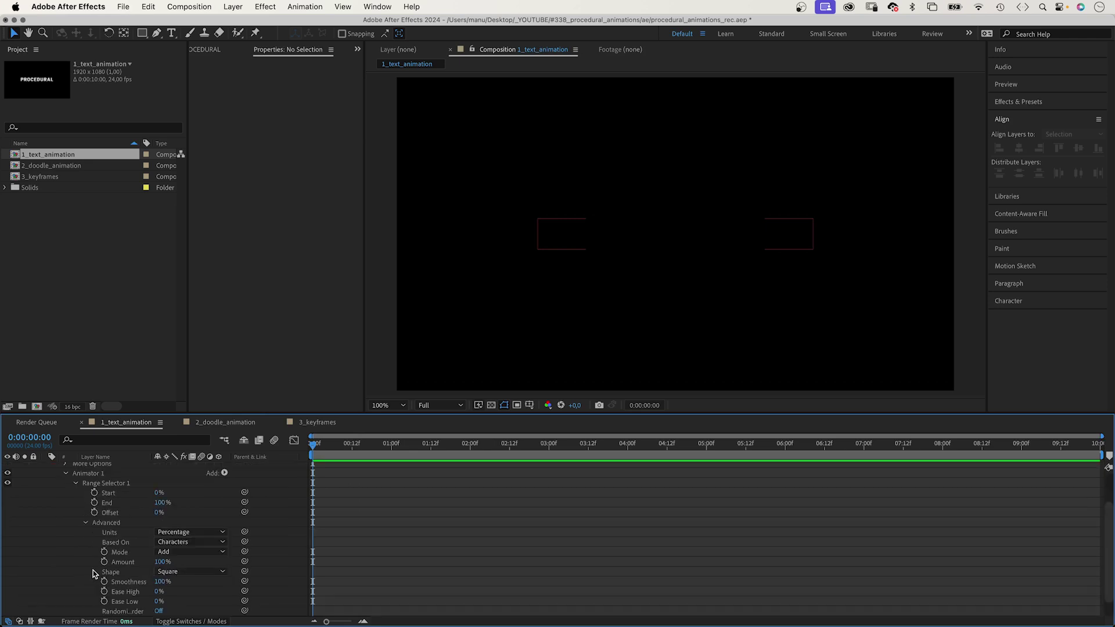
pyautogui.click(180, 534)
pyautogui.click(177, 557)
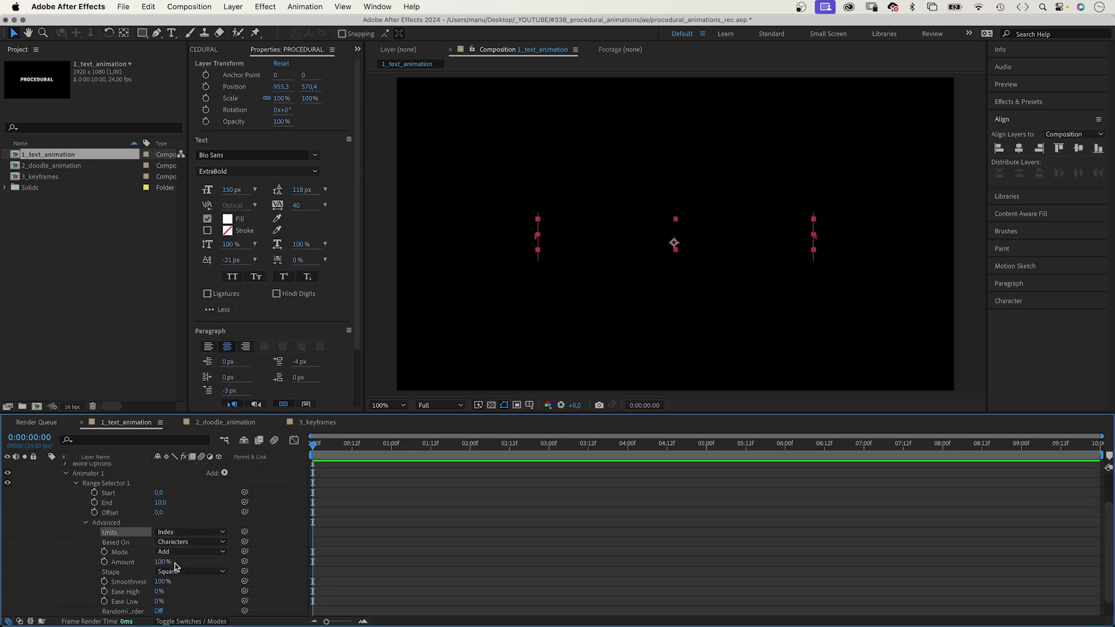
pyautogui.click(85, 524)
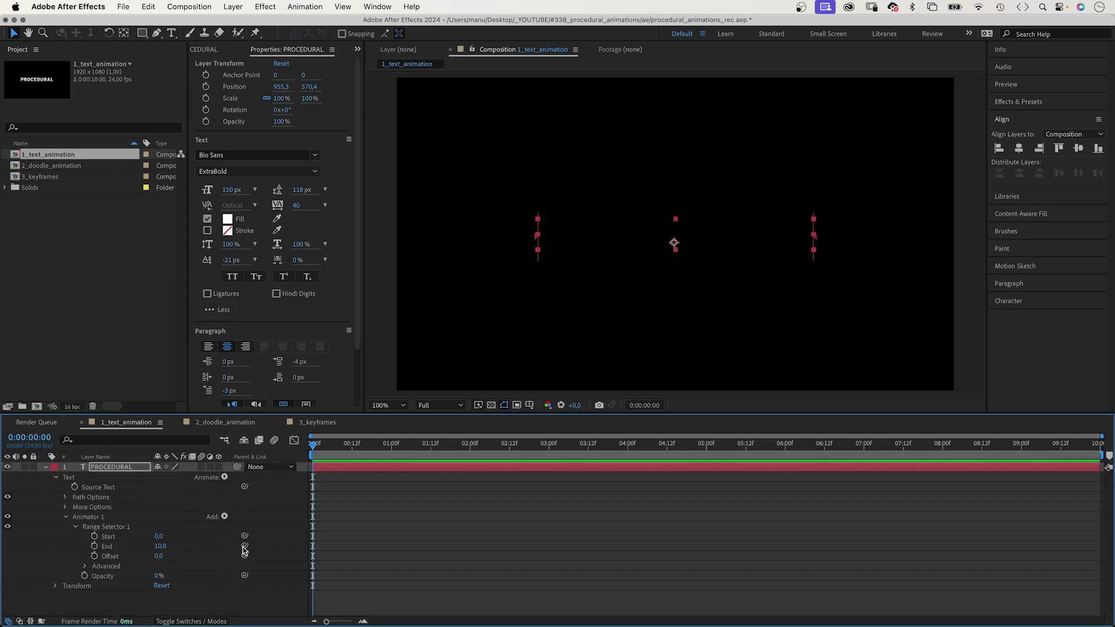
# - Link the range End to Start +1 with an expression, then scrub Start to hide a single letter
pyautogui.moveTo(242, 547); pyautogui.dragTo(119, 538)
pyautogui.click(85, 546)
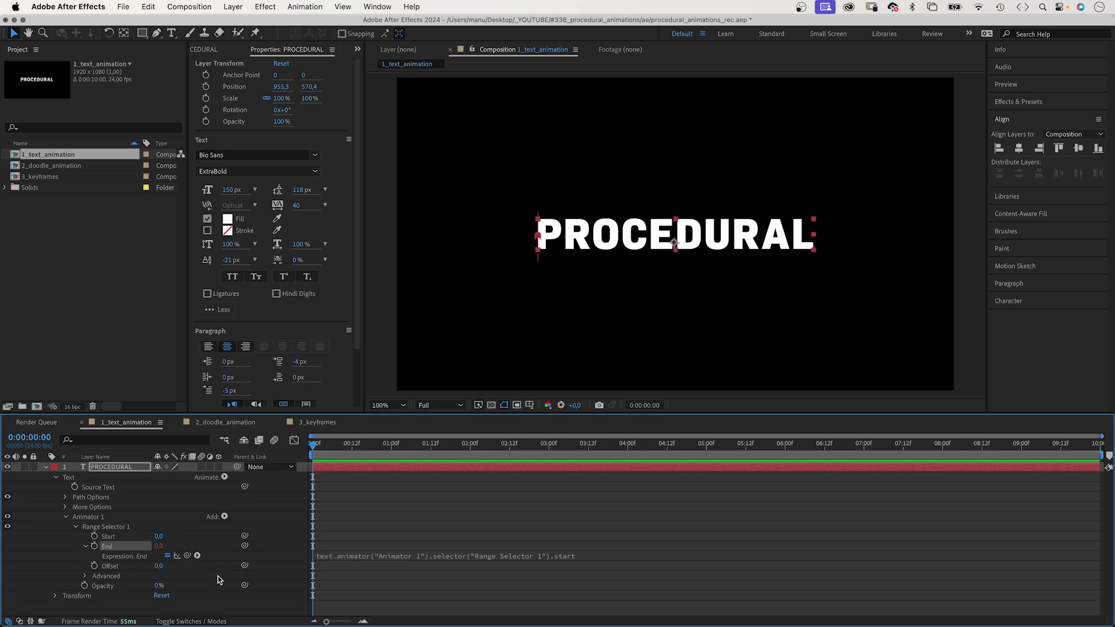
pyautogui.click(562, 555)
pyautogui.click(616, 560)
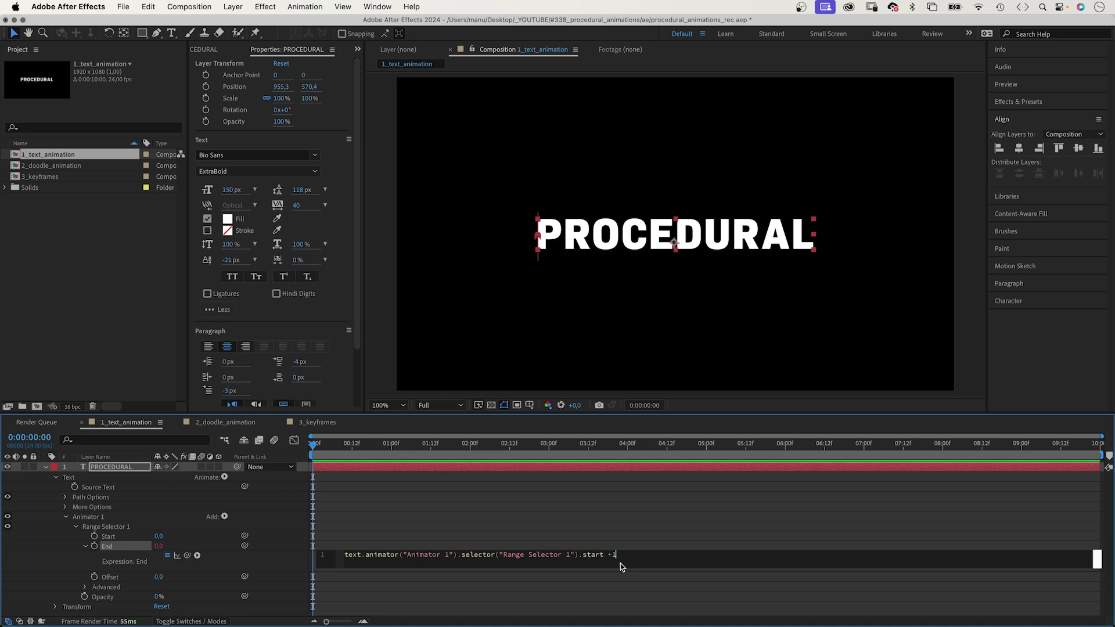
pyautogui.click(282, 567)
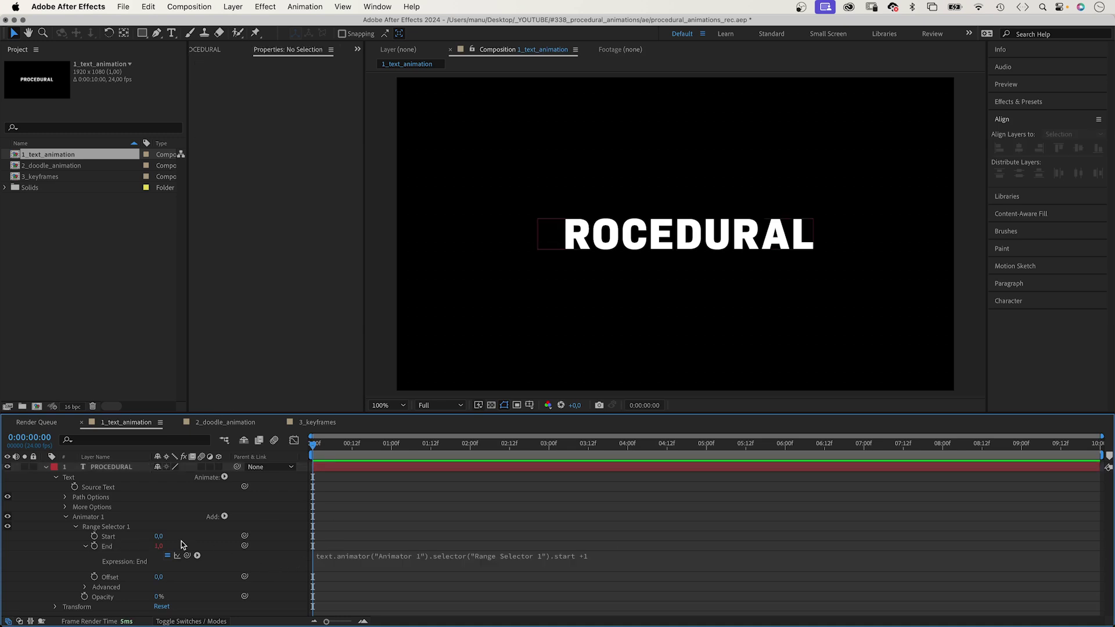
pyautogui.click(120, 529)
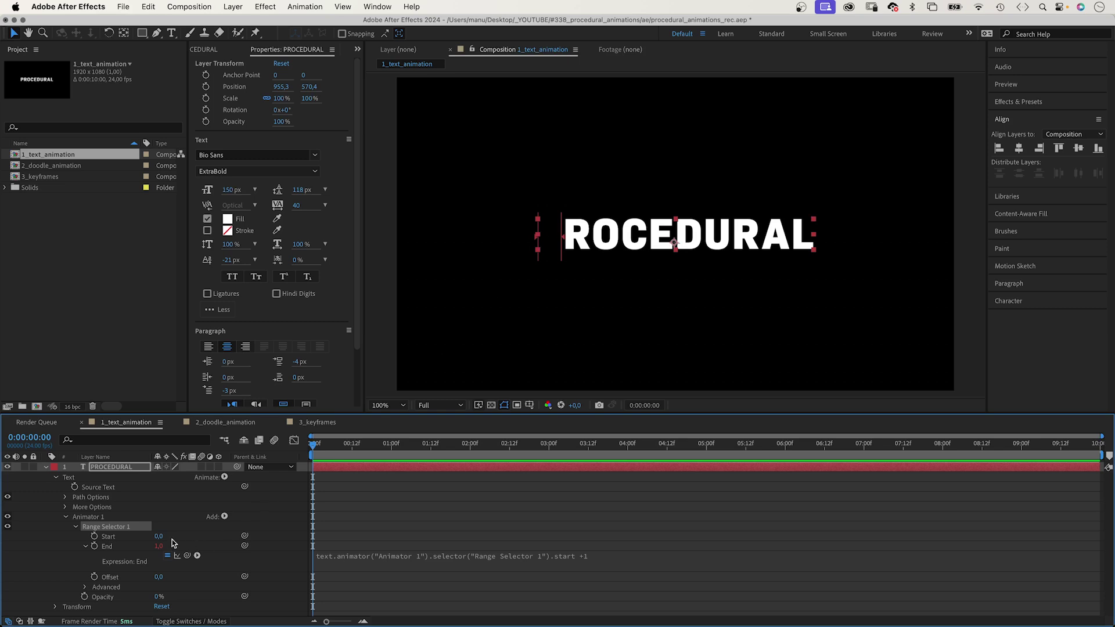
pyautogui.moveTo(157, 536)
pyautogui.mouseDown()
pyautogui.moveTo(145, 535)
pyautogui.moveTo(165, 536)
pyautogui.mouseUp()
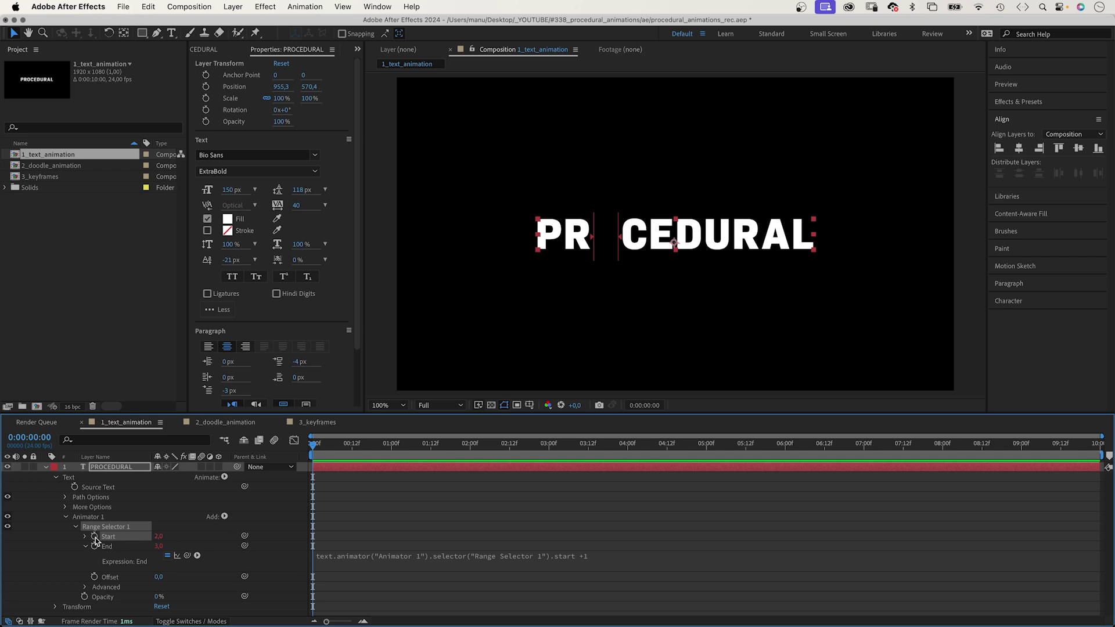
# - Give the range Start the expression posterizeTime(4); seedRandom(5); random(0,9)
pyautogui.keyDown('alt'); pyautogui.click(94, 537); pyautogui.keyUp('alt')
pyautogui.write('po')
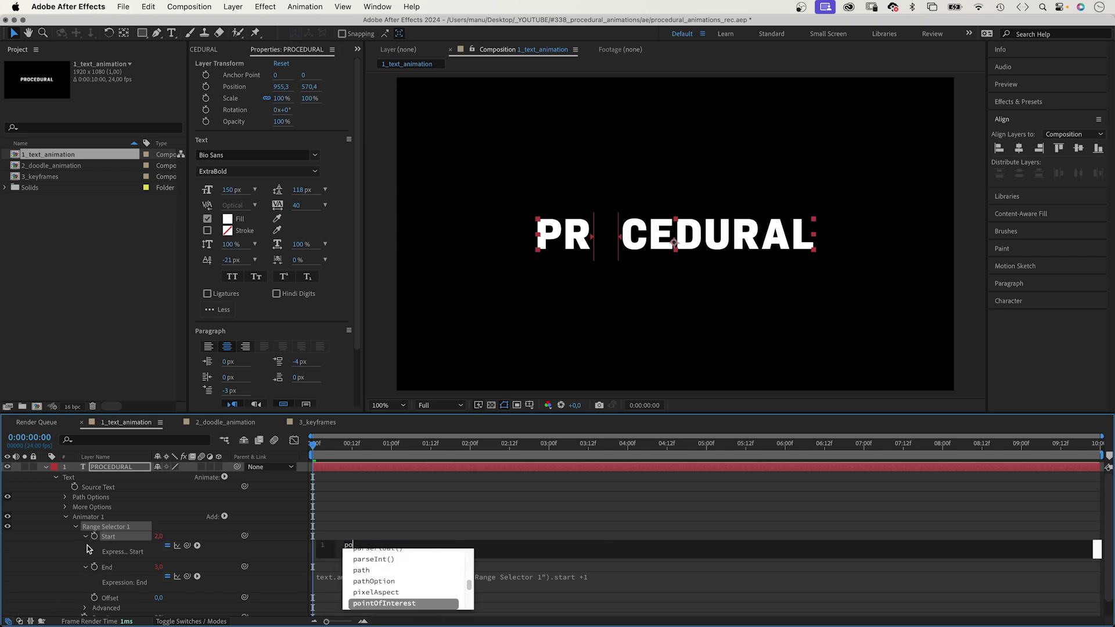
pyautogui.write('ster')
pyautogui.press('Return')
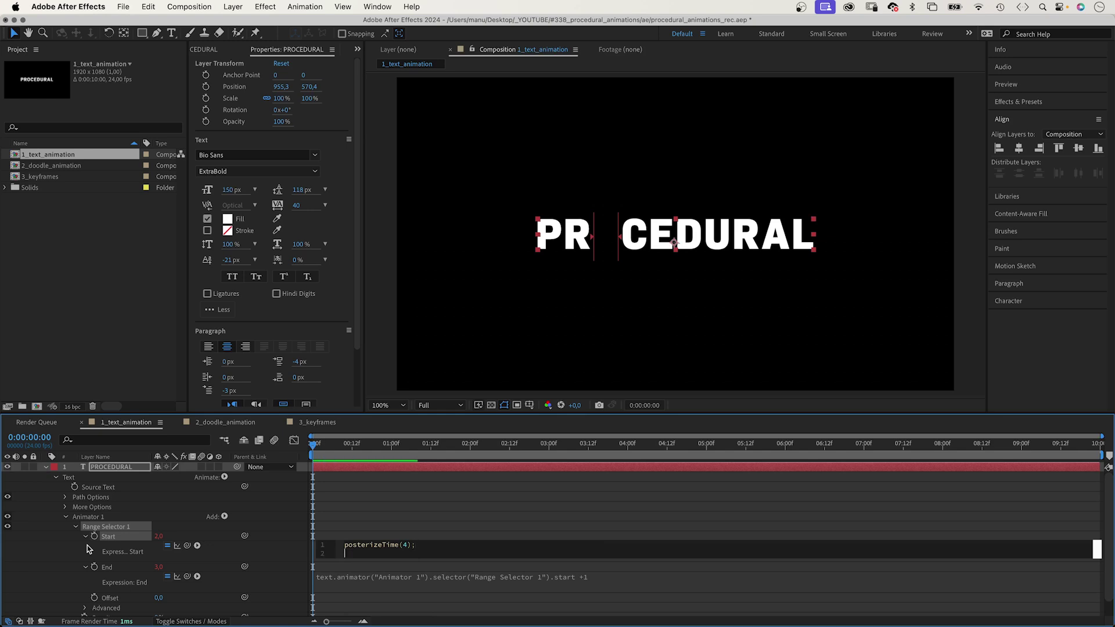
pyautogui.write('seedr')
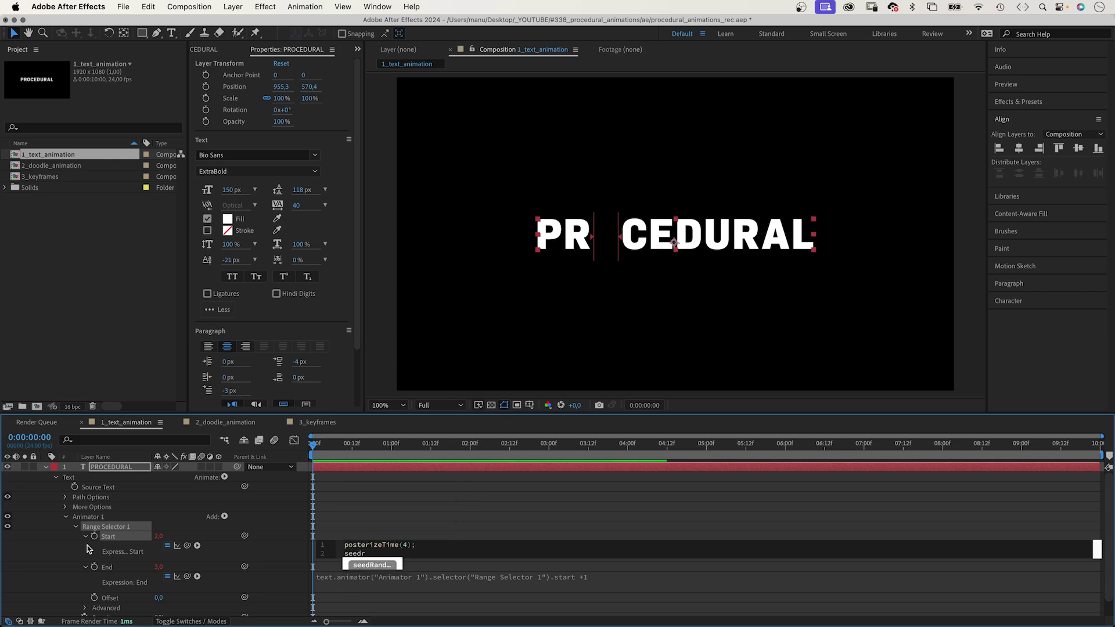
pyautogui.press('Return')
pyautogui.write('(')
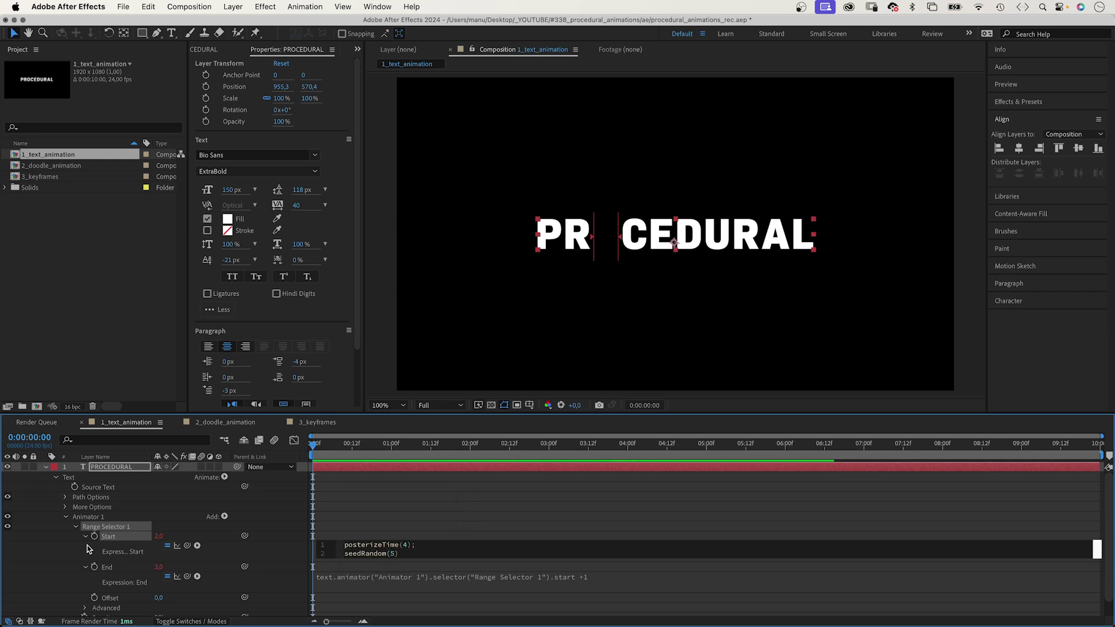
pyautogui.write('5);')
pyautogui.press('Return')
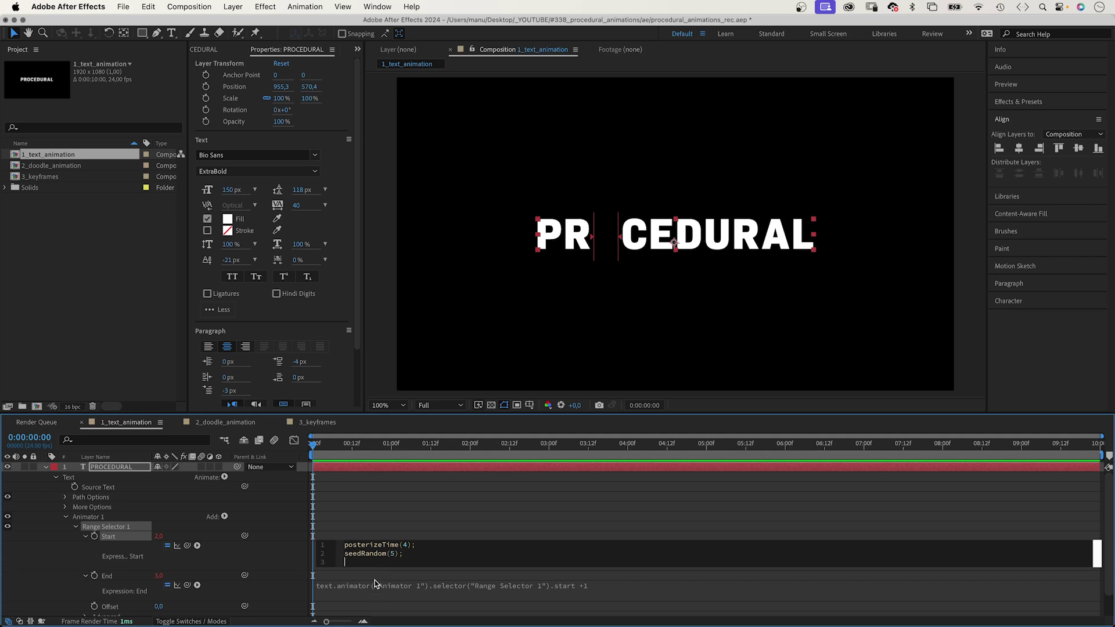
pyautogui.write('rand')
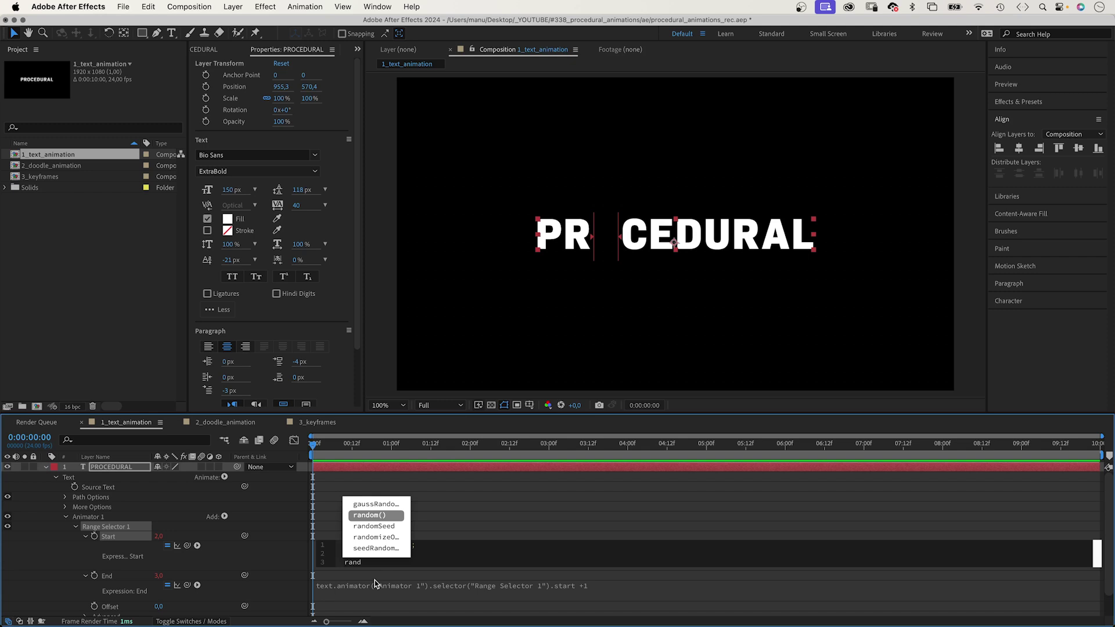
pyautogui.press('Return')
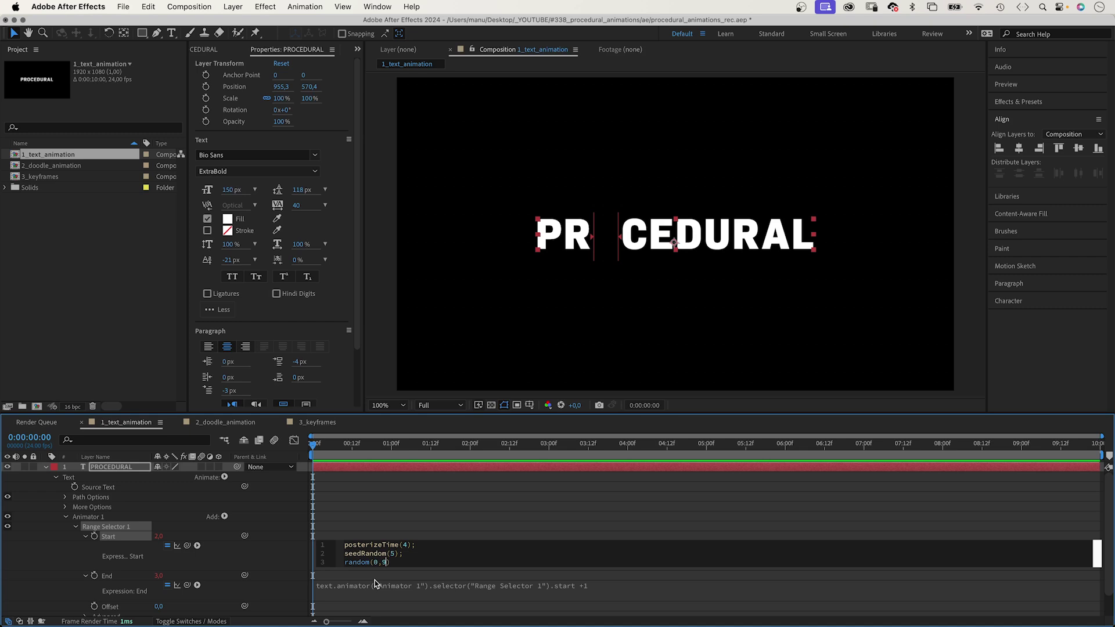
pyautogui.write('0,9')
pyautogui.click(284, 555)
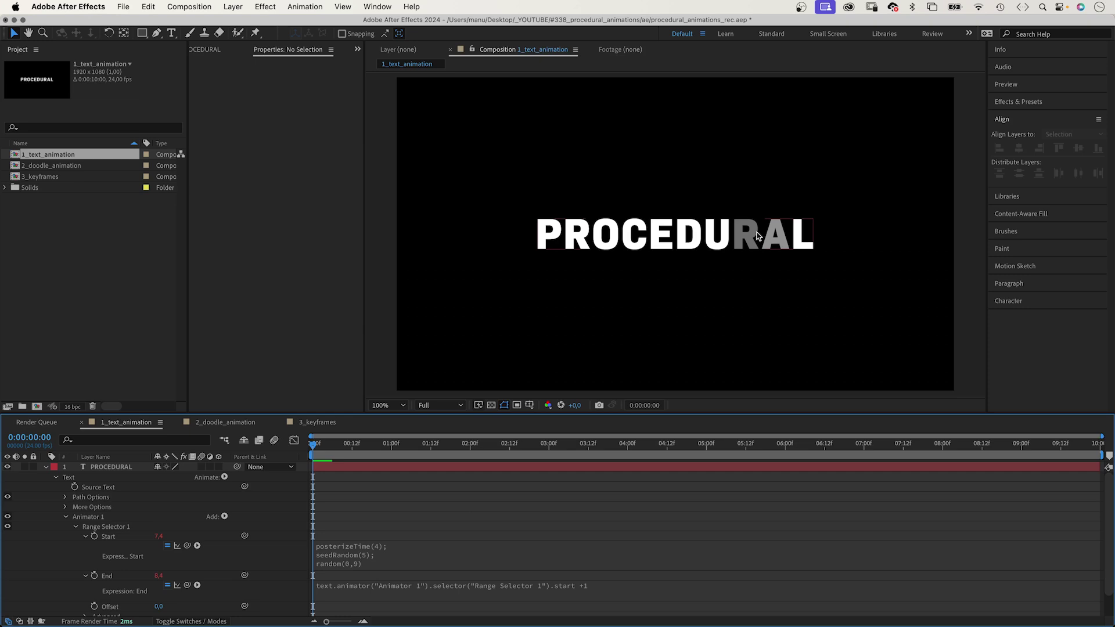
# - Wrap random(0,9) in Math.round() in the Start expression, then preview from frame 0
pyautogui.moveTo(316, 450); pyautogui.dragTo(378, 448)
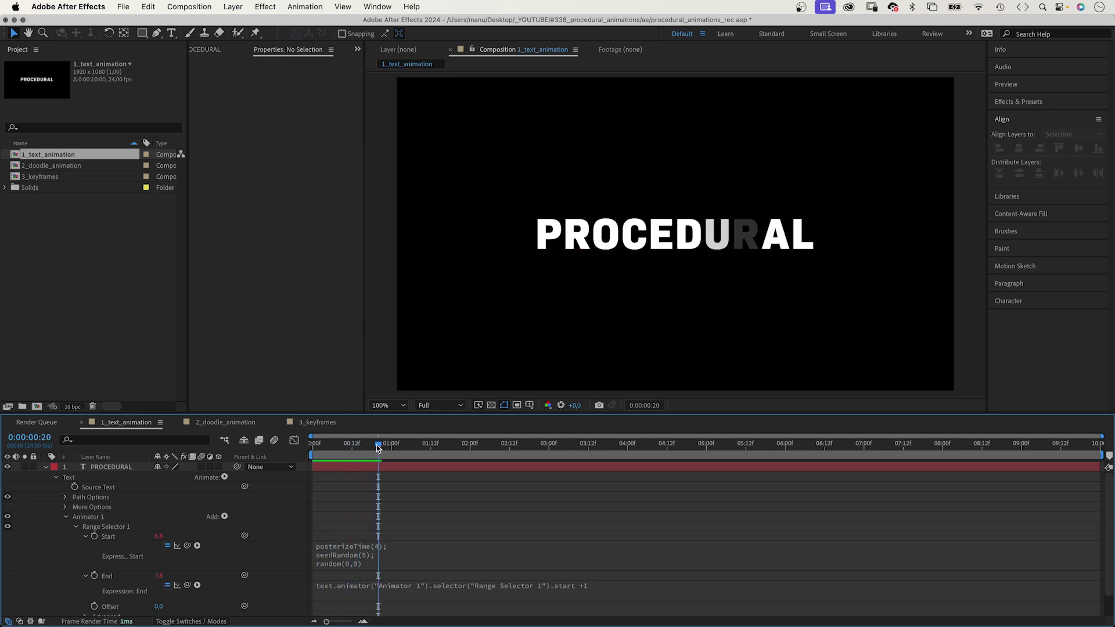
pyautogui.click(326, 565)
pyautogui.click(346, 562)
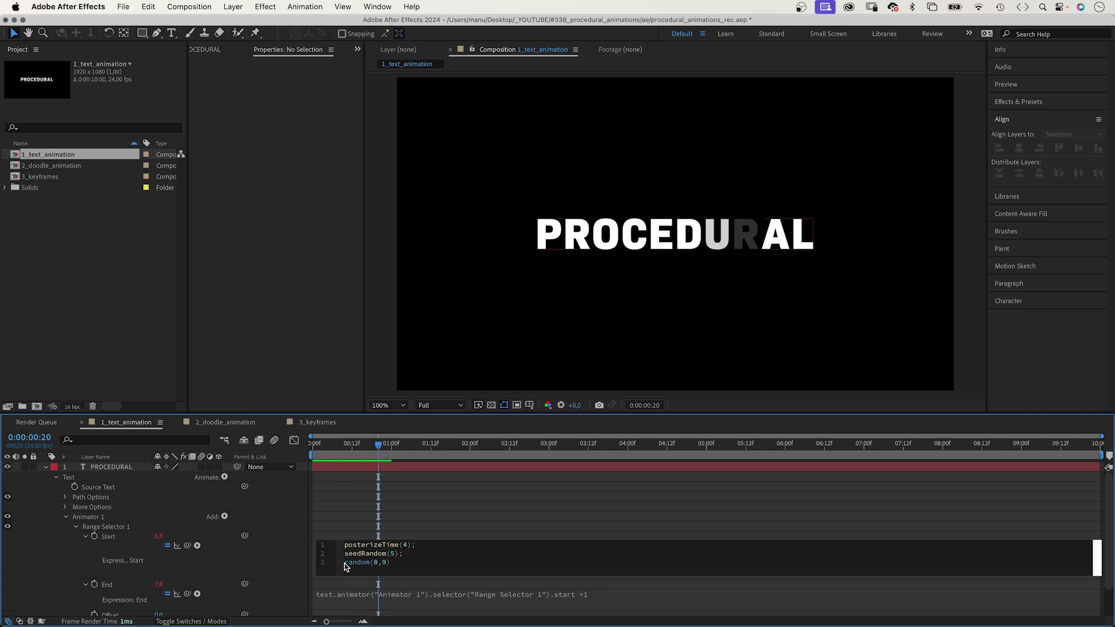
pyautogui.write('Math.r')
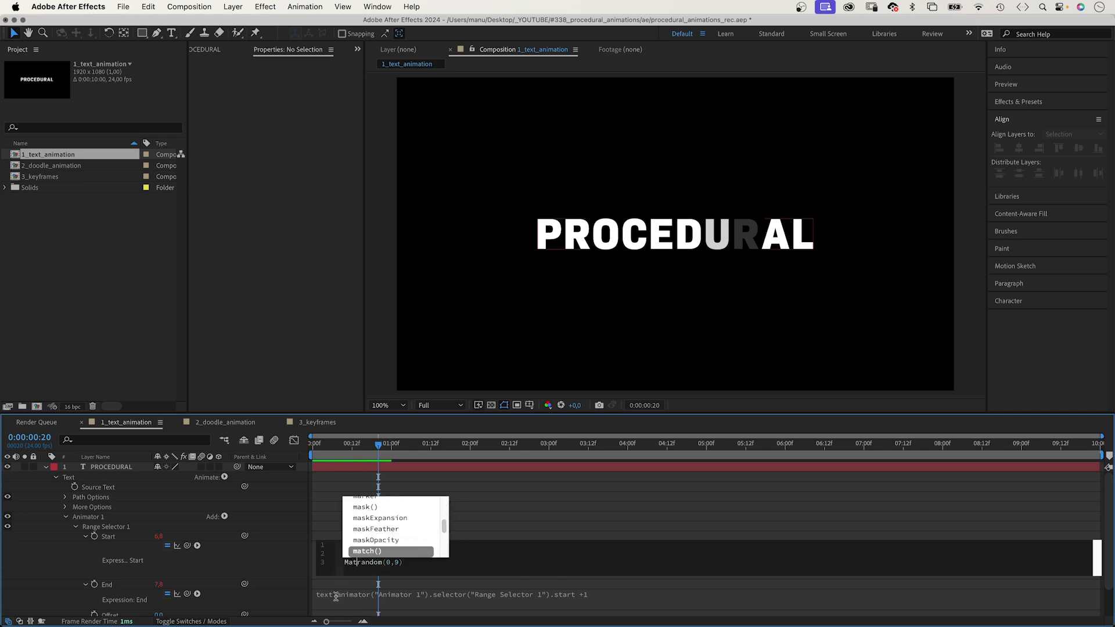
pyautogui.write('ound(')
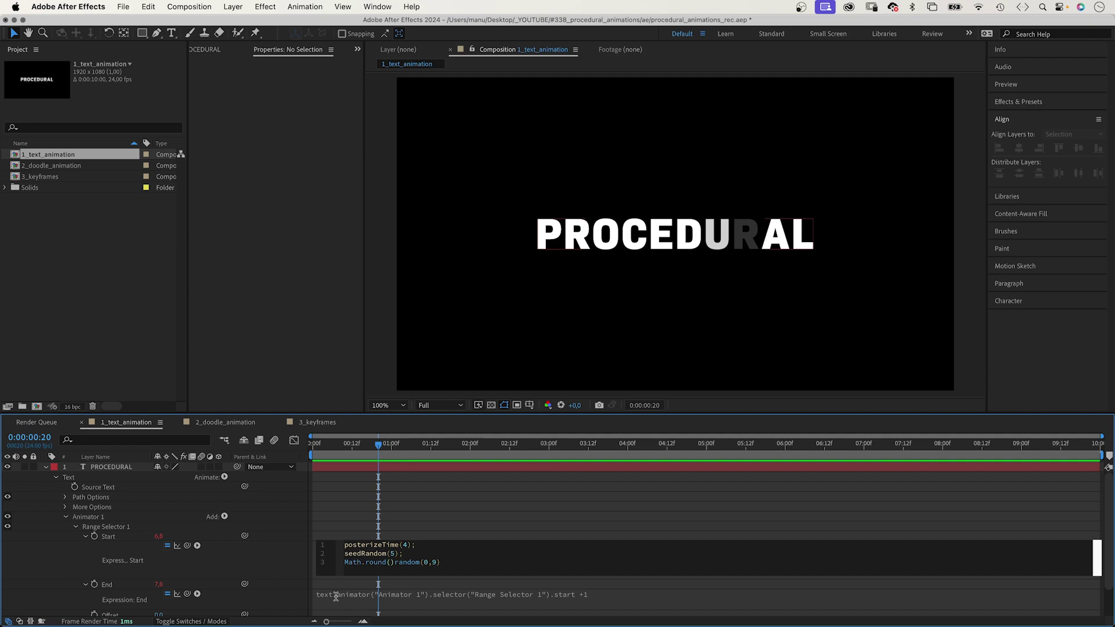
pyautogui.press('BackSpace')
pyautogui.click(282, 562)
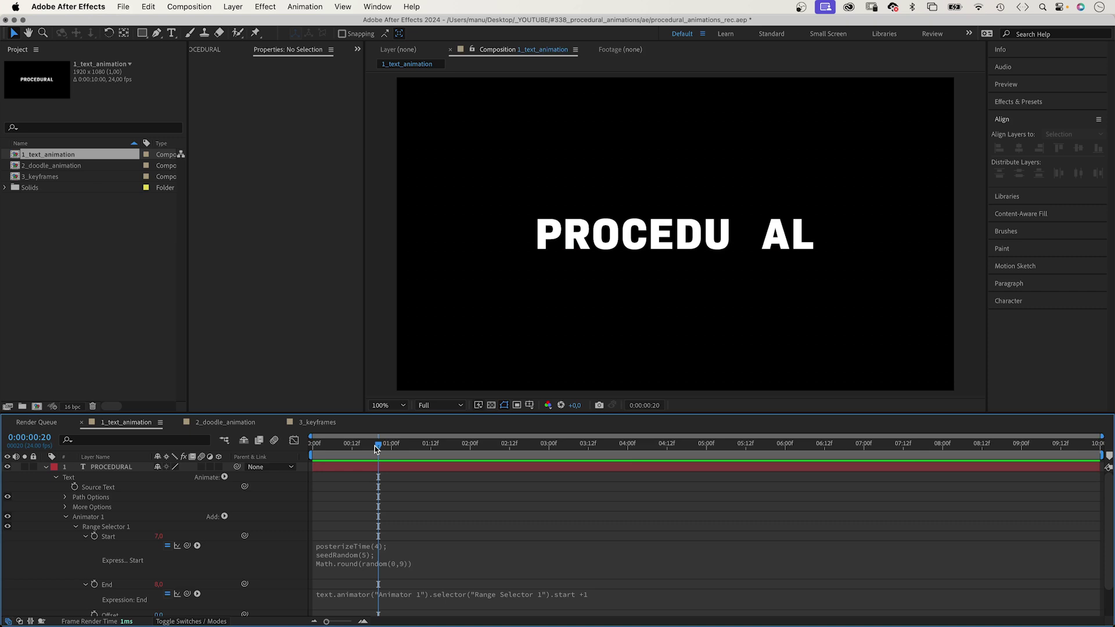
pyautogui.moveTo(376, 448); pyautogui.dragTo(299, 455)
pyautogui.press('space')
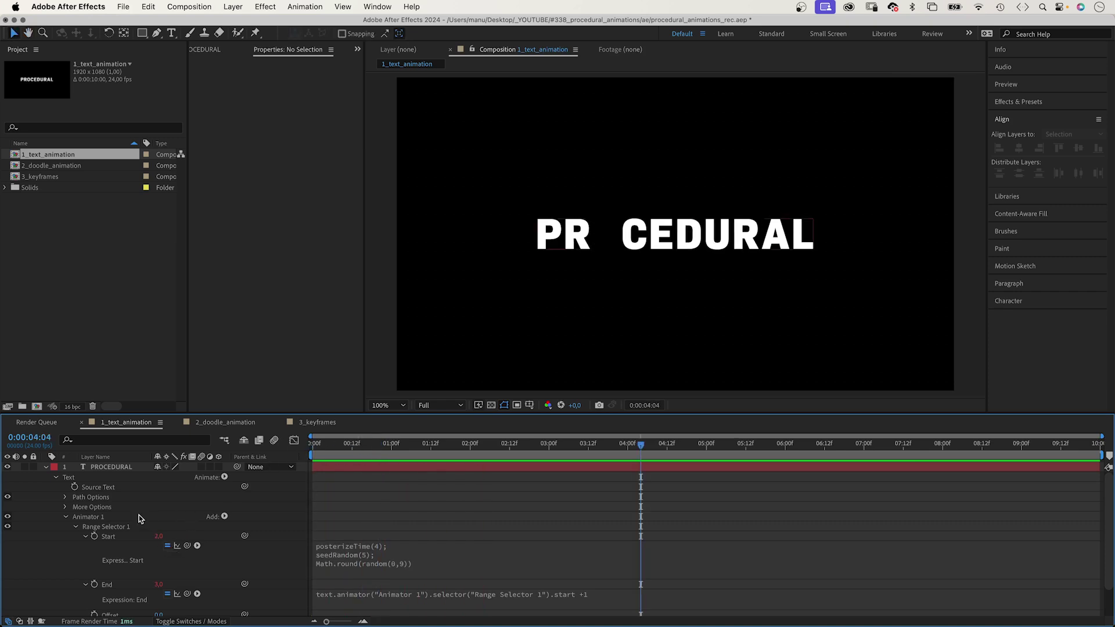
# - Duplicate the PROCEDURAL text layer
pyautogui.click(44, 467)
pyautogui.click(117, 465)
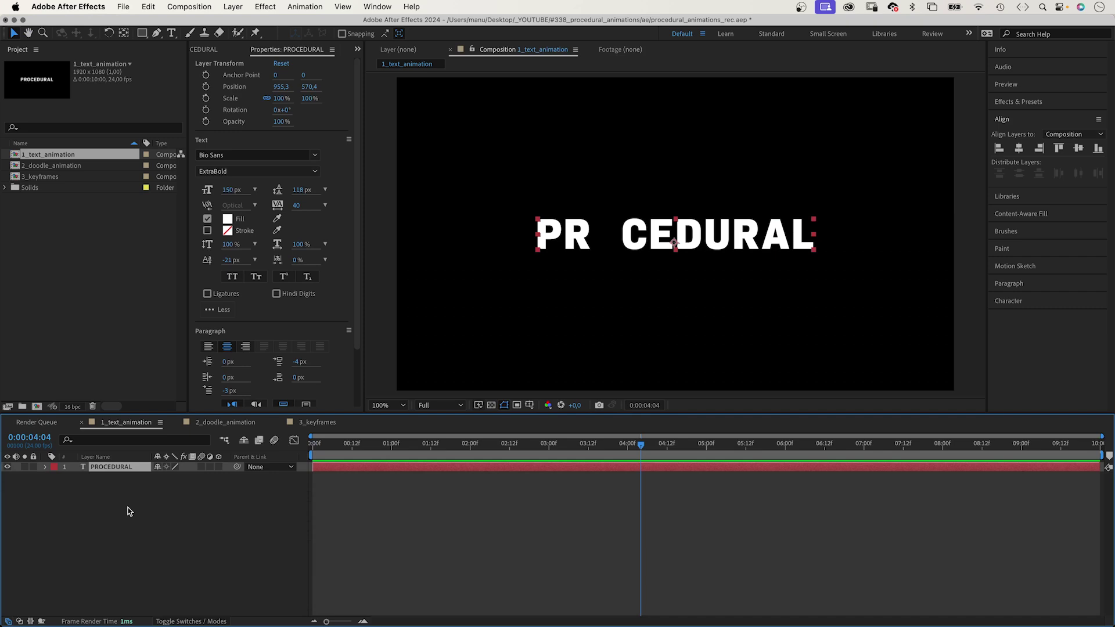
pyautogui.press('super+d')
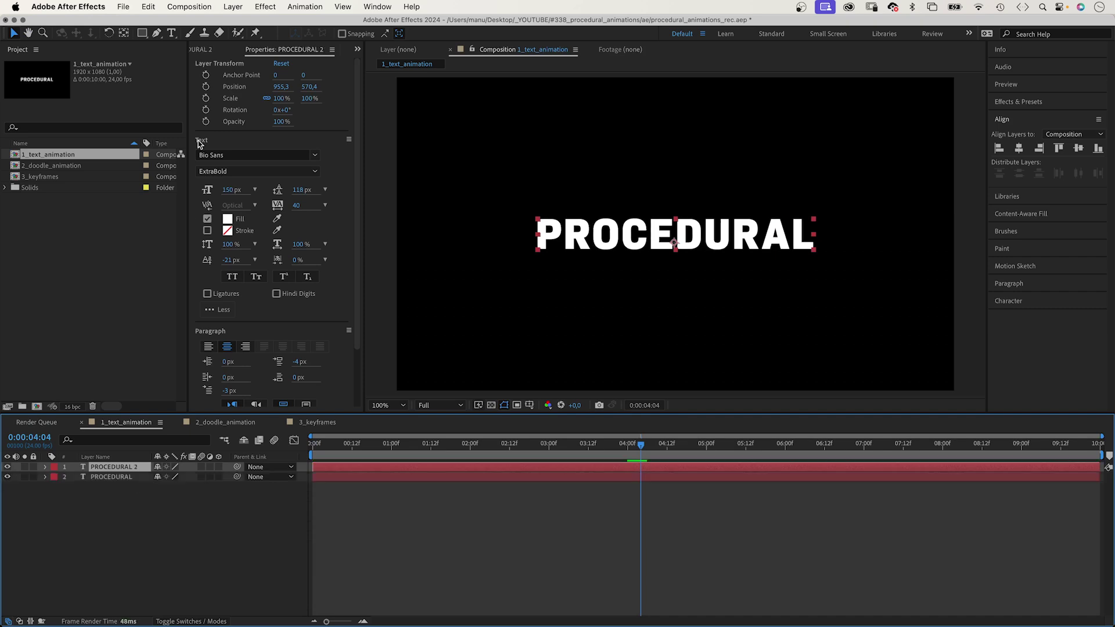
# - Set PROCEDURAL 2 to the ripTRASH Mirror font with a cyan 00FFFF fill
pyautogui.click(238, 155)
pyautogui.write('riptr')
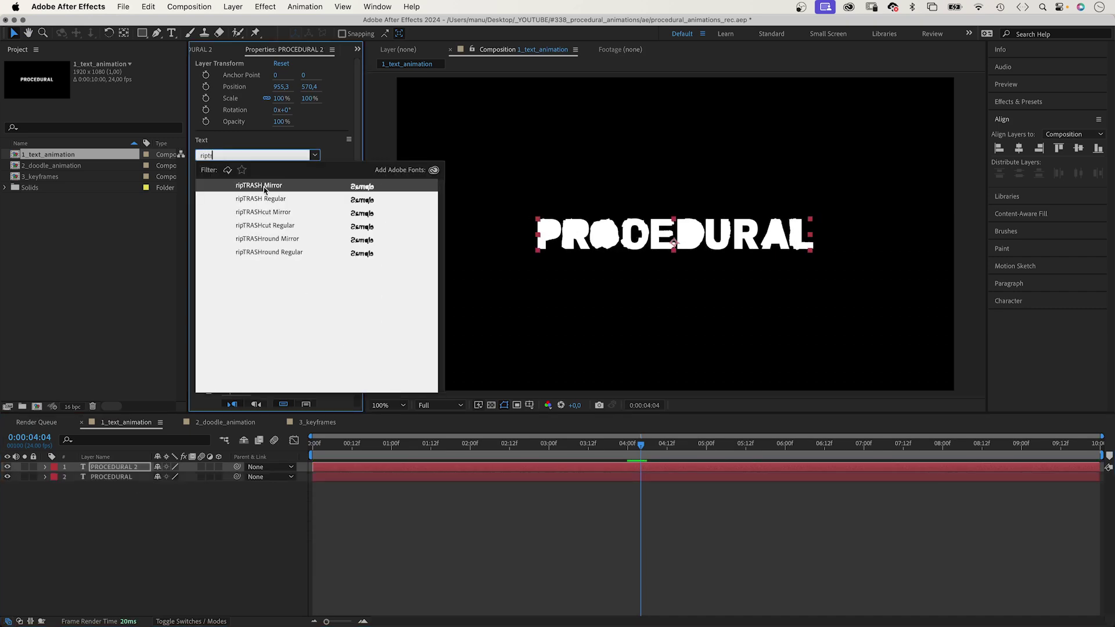
pyautogui.click(267, 184)
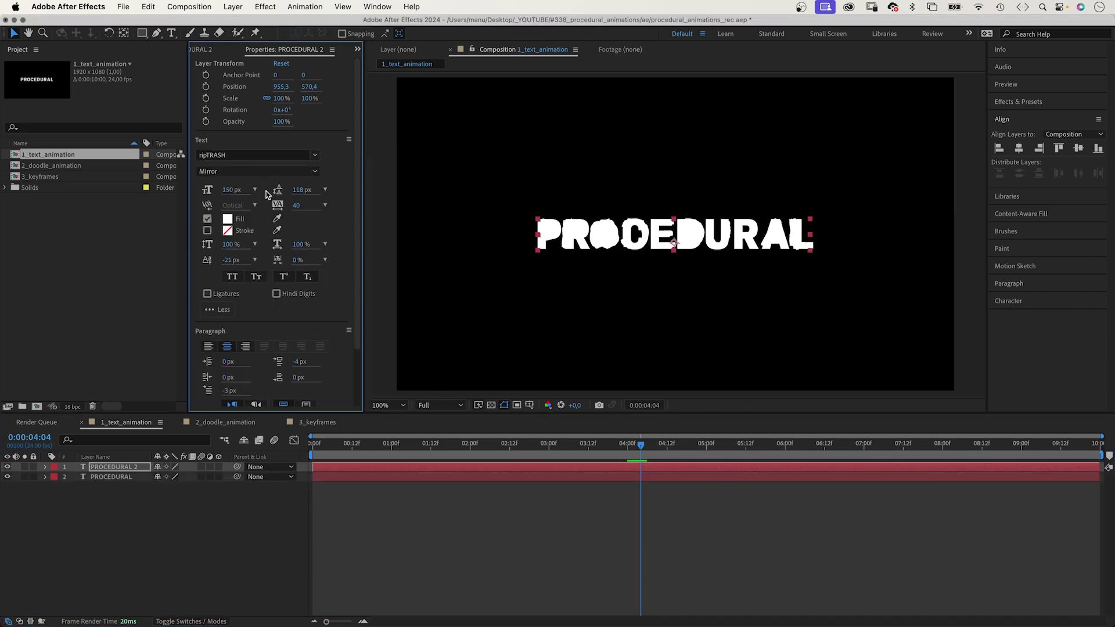
pyautogui.click(227, 220)
pyautogui.moveTo(484, 372); pyautogui.dragTo(473, 462)
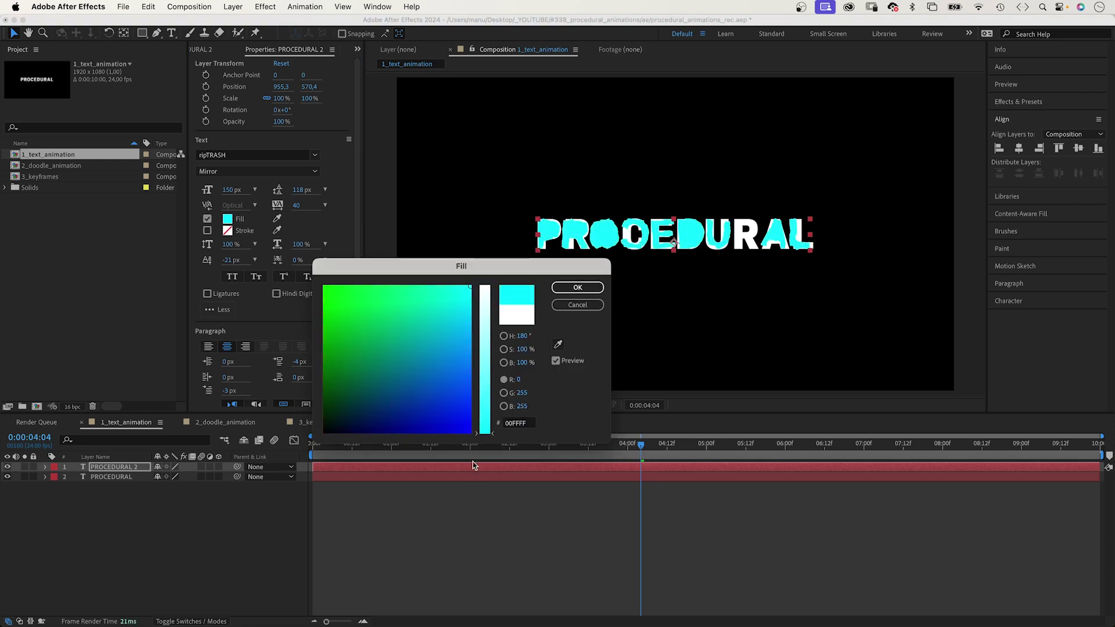
pyautogui.click(577, 289)
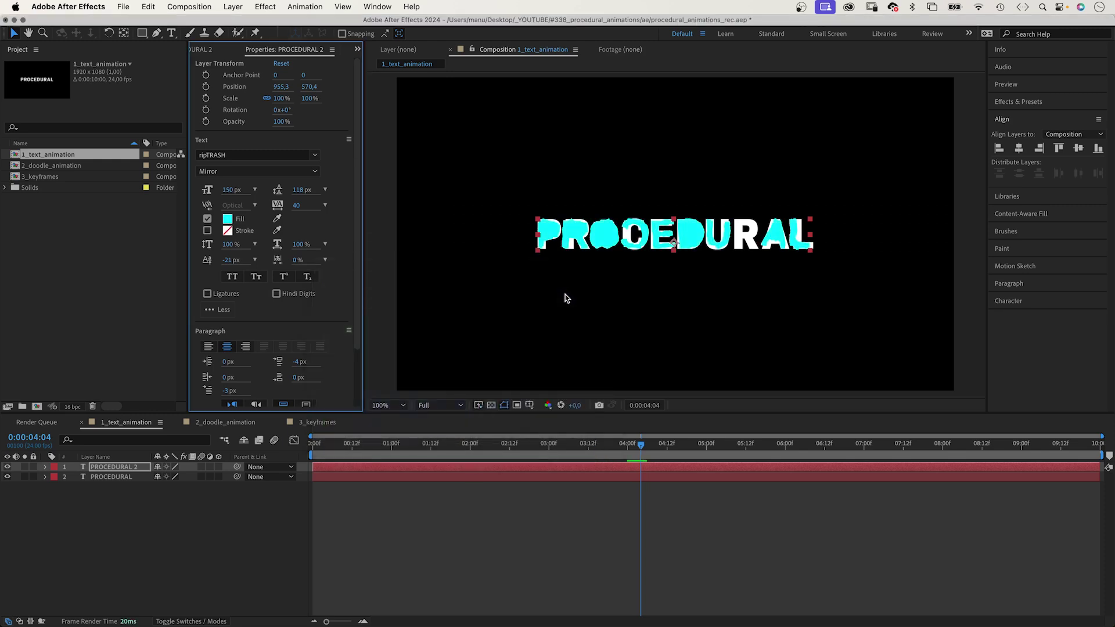
# - Expand Animator 1 > Range Selector 1 on PROCEDURAL 2 and the original layer's range selector
pyautogui.click(45, 467)
pyautogui.click(56, 478)
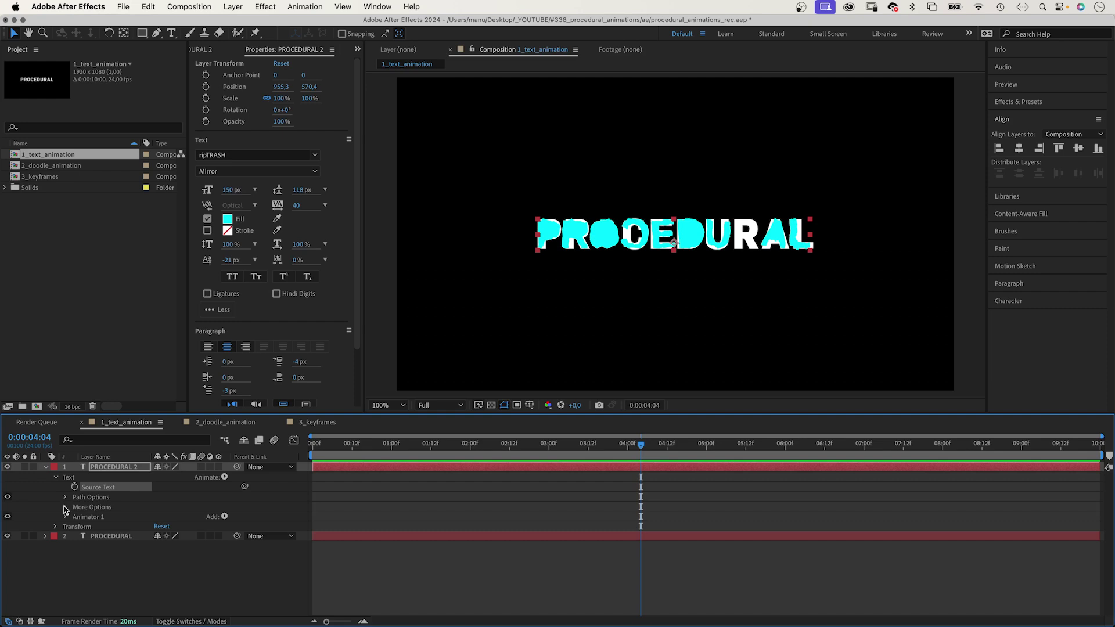
pyautogui.click(66, 517)
pyautogui.click(75, 527)
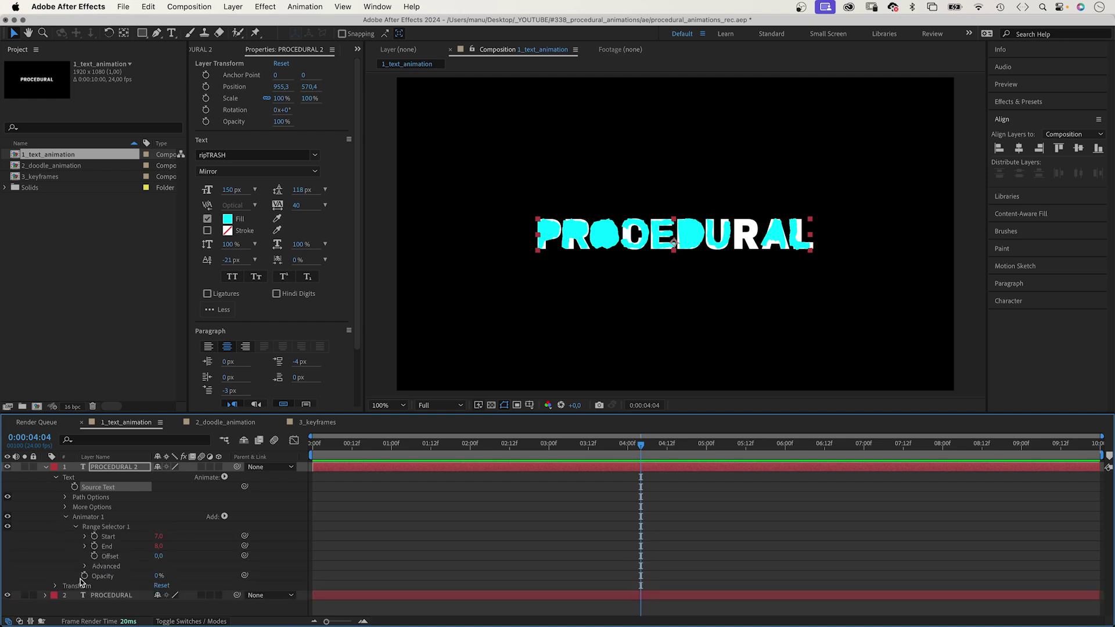
pyautogui.click(45, 598)
pyautogui.click(86, 536)
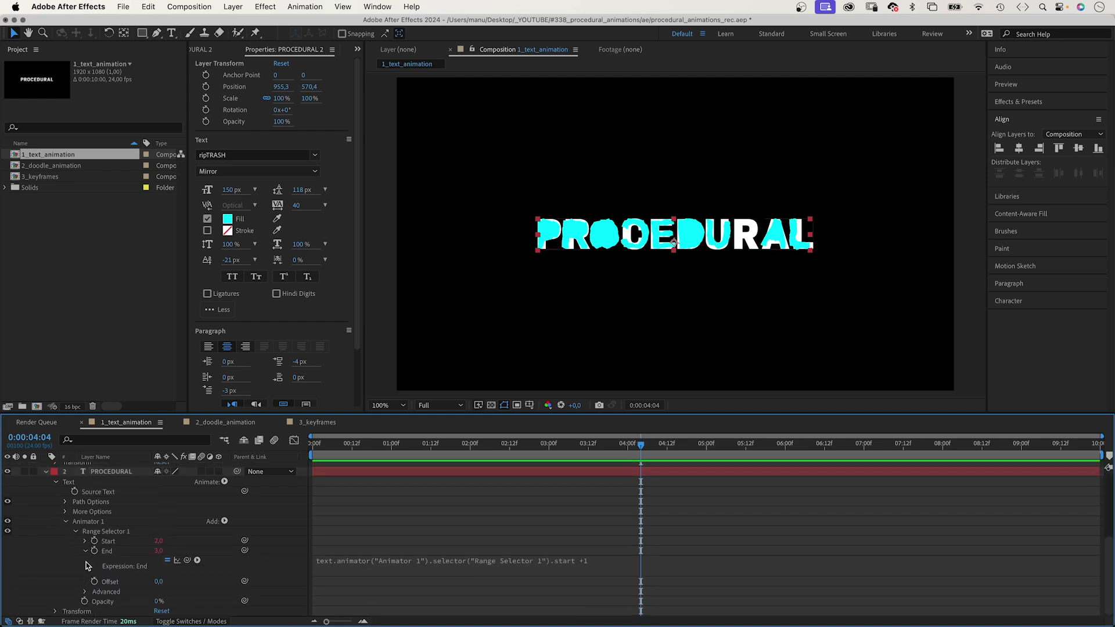
pyautogui.click(86, 562)
pyautogui.scroll(2, 1110, 541)
pyautogui.scroll(3, 1110, 541)
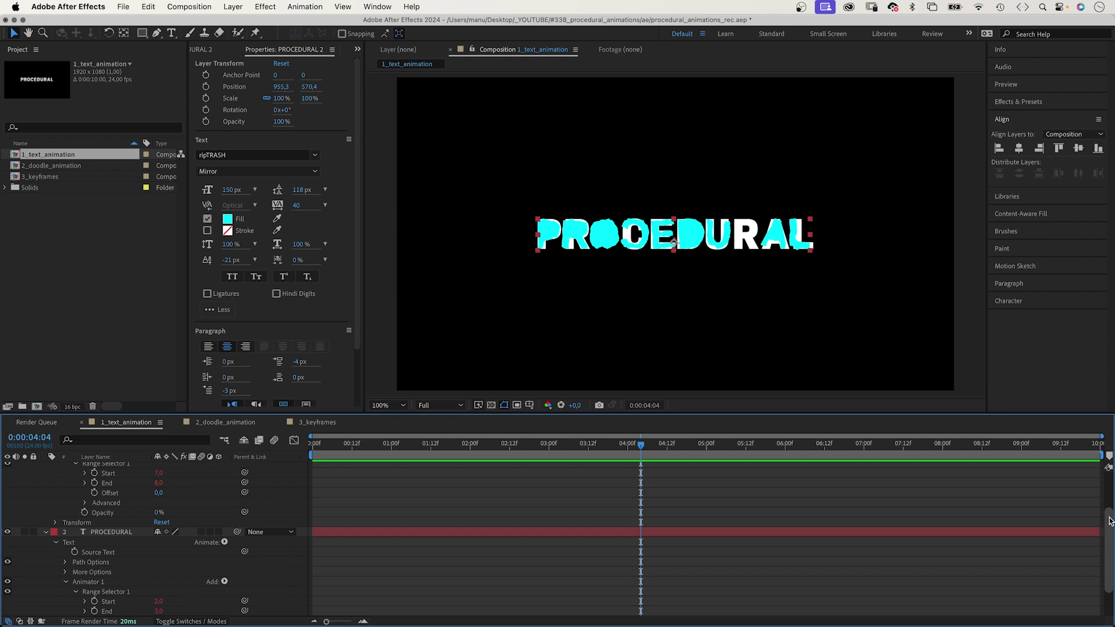
# - Pick-whip PROCEDURAL 2's Start to the original layer's Start, set Mode to Subtract, and preview
pyautogui.moveTo(244, 476); pyautogui.dragTo(116, 604)
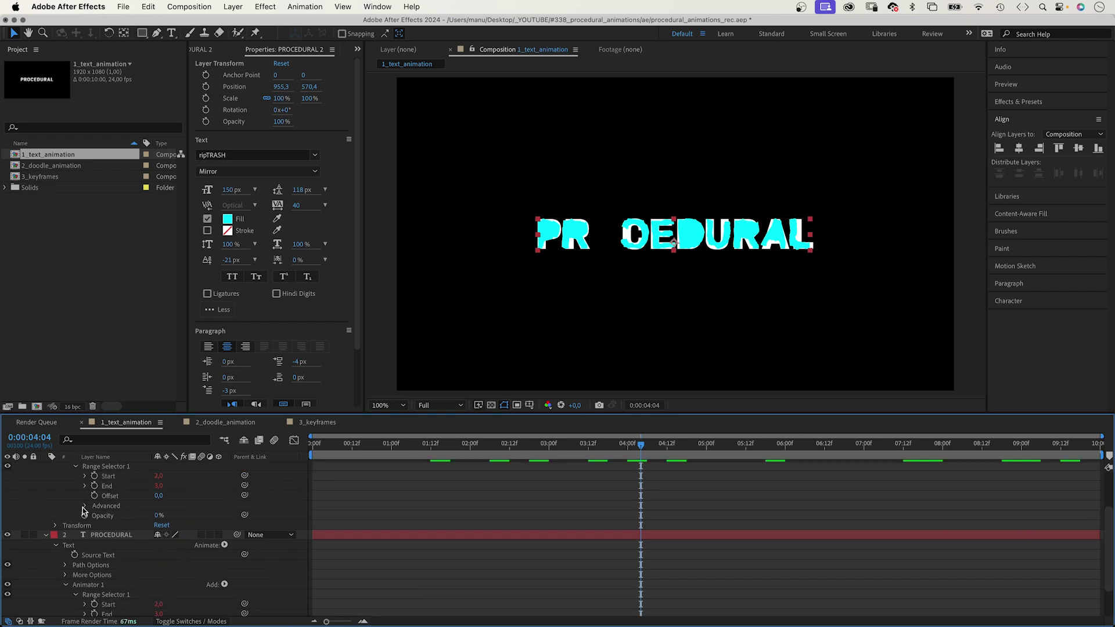
pyautogui.click(85, 506)
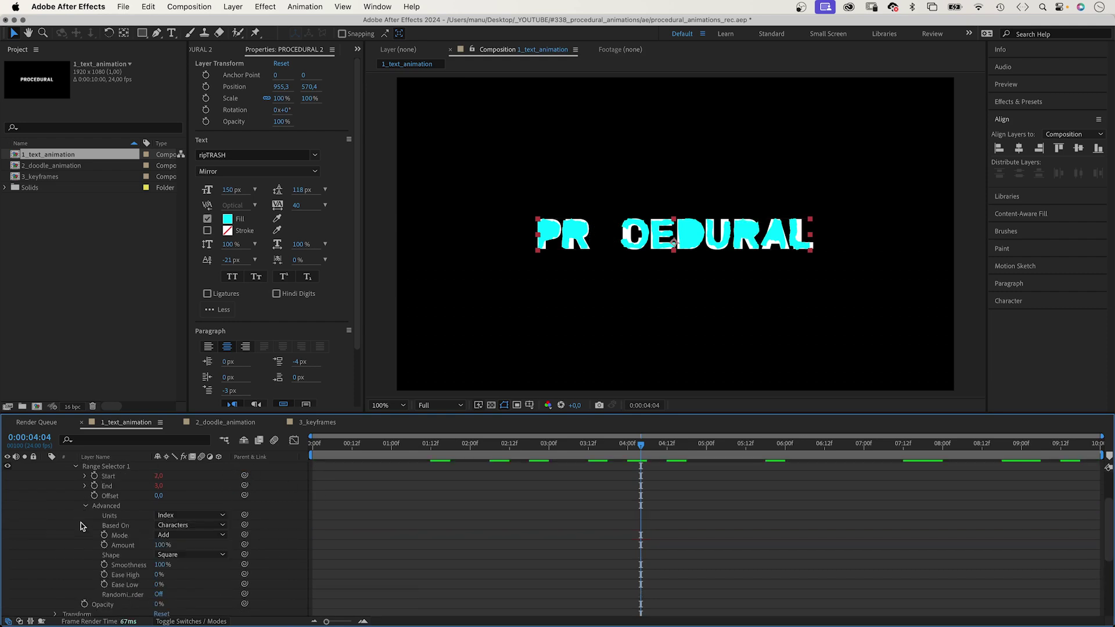
pyautogui.click(174, 536)
pyautogui.press('Escape')
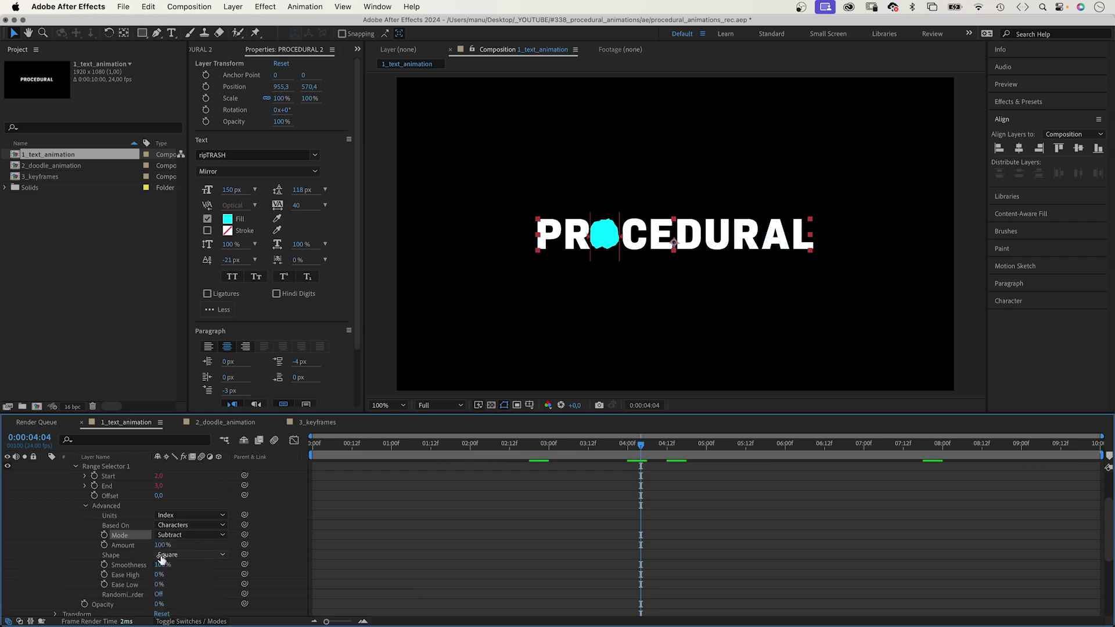
pyautogui.moveTo(424, 444); pyautogui.dragTo(292, 455)
pyautogui.press('space')
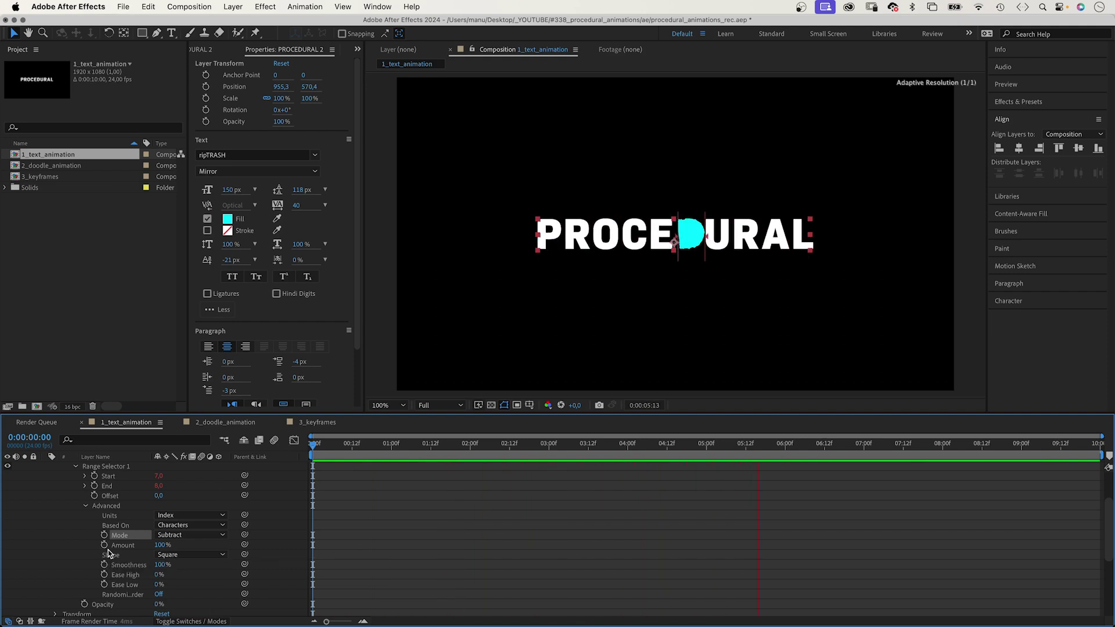
# - Add Animator 2 with 0% opacity to PROCEDURAL and raise its range Start to 86%
pyautogui.press('space')
pyautogui.click(224, 486)
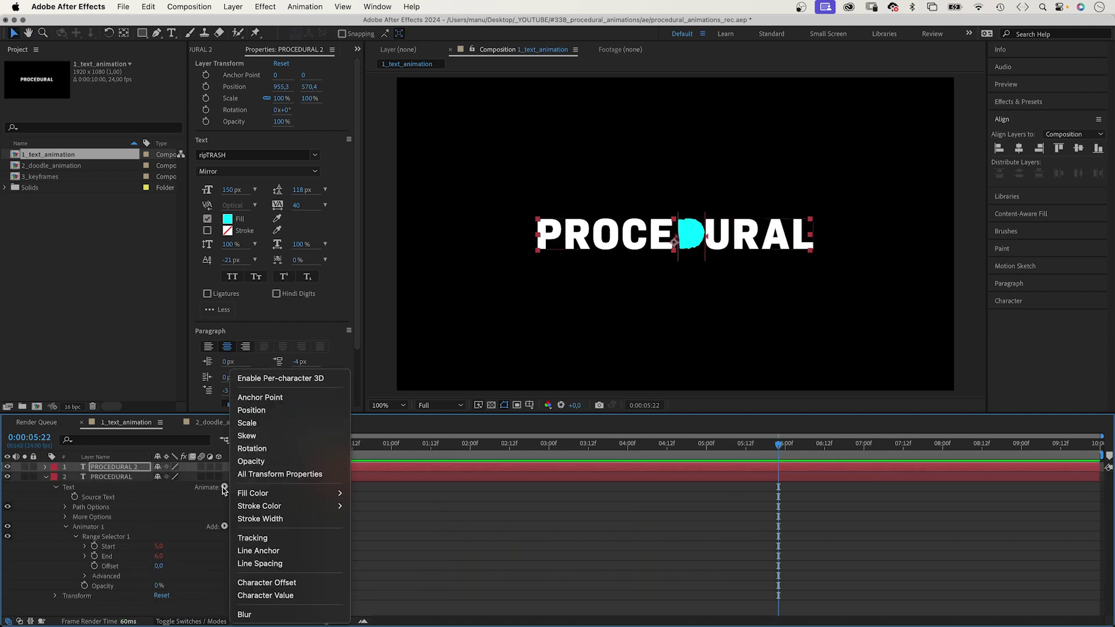
pyautogui.click(266, 458)
pyautogui.scroll(-1, 161, 607)
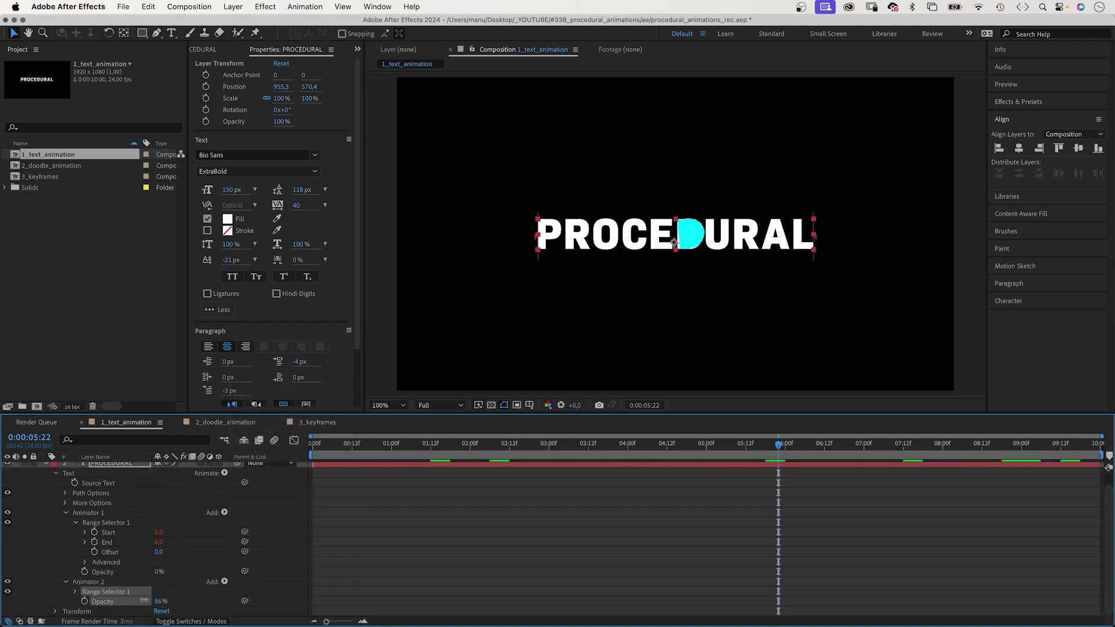
pyautogui.moveTo(144, 601); pyautogui.dragTo(71, 605)
pyautogui.click(74, 591)
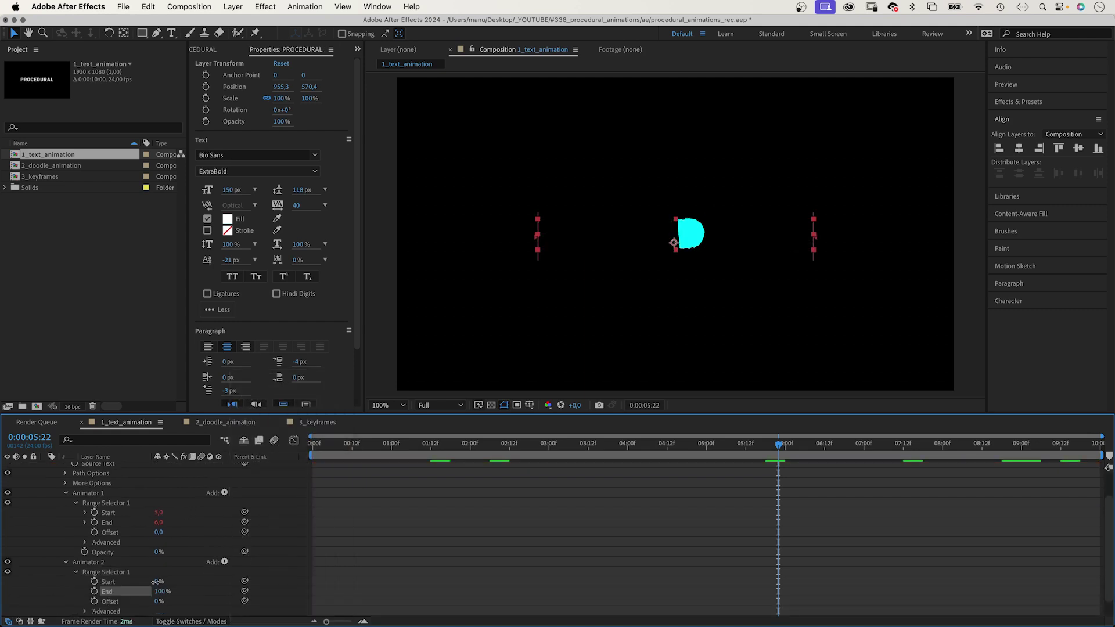
pyautogui.moveTo(191, 574); pyautogui.dragTo(216, 571)
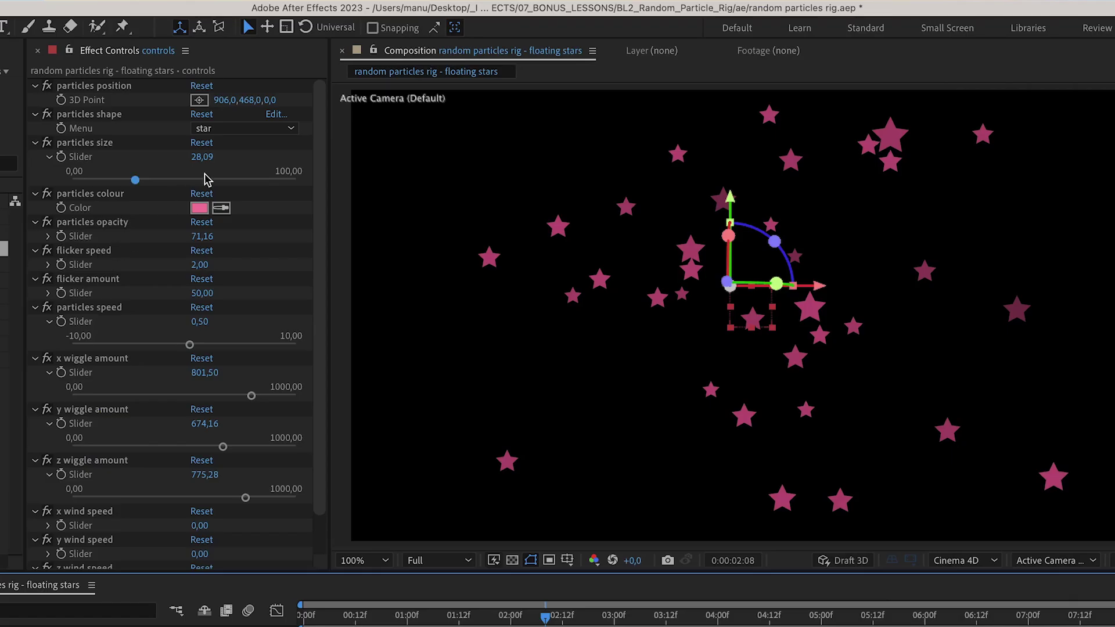
# - Set the particles shape Menu from star to ellipse
pyautogui.click(238, 128)
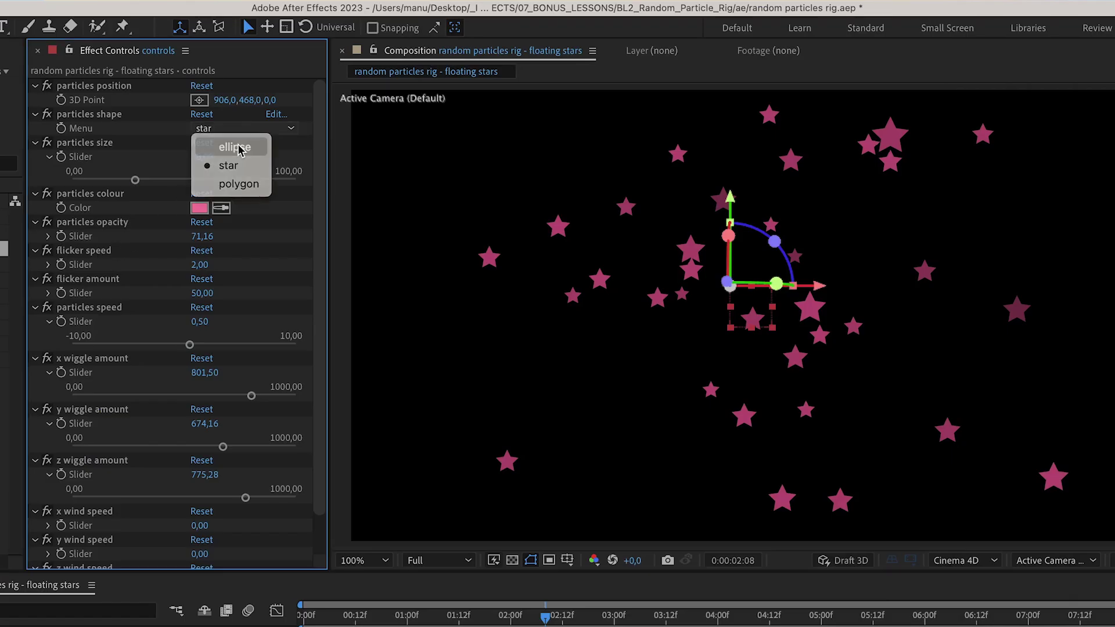
pyautogui.click(235, 148)
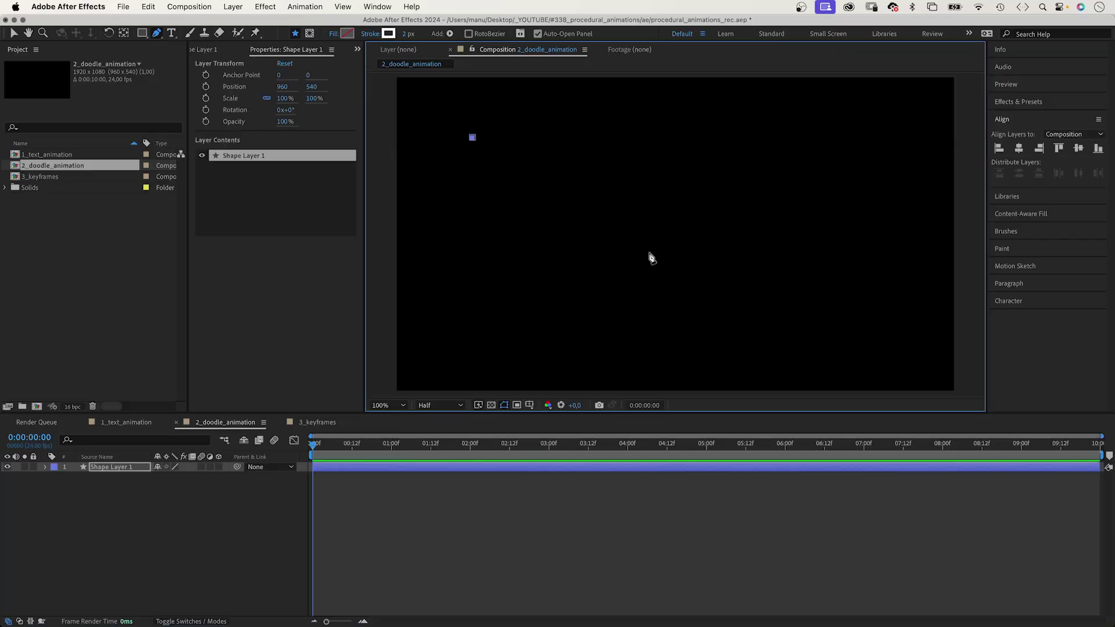
# - Draw an open zigzag path of straight segments with the Pen tool, then switch to Selection
pyautogui.click(681, 289)
pyautogui.click(464, 273)
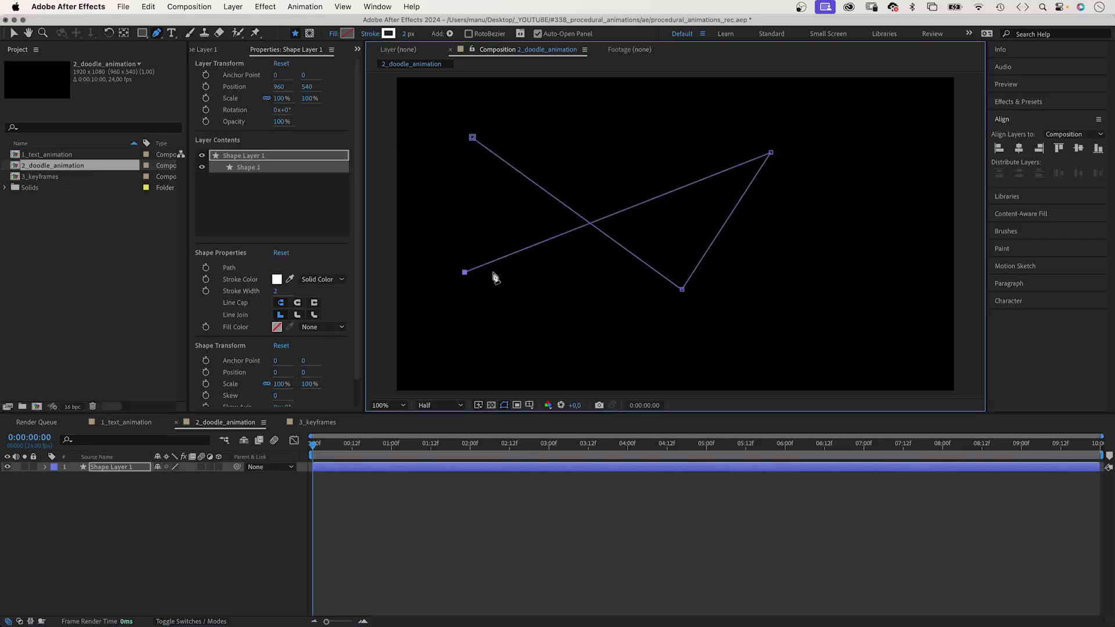
pyautogui.click(649, 335)
pyautogui.click(865, 276)
pyautogui.click(647, 137)
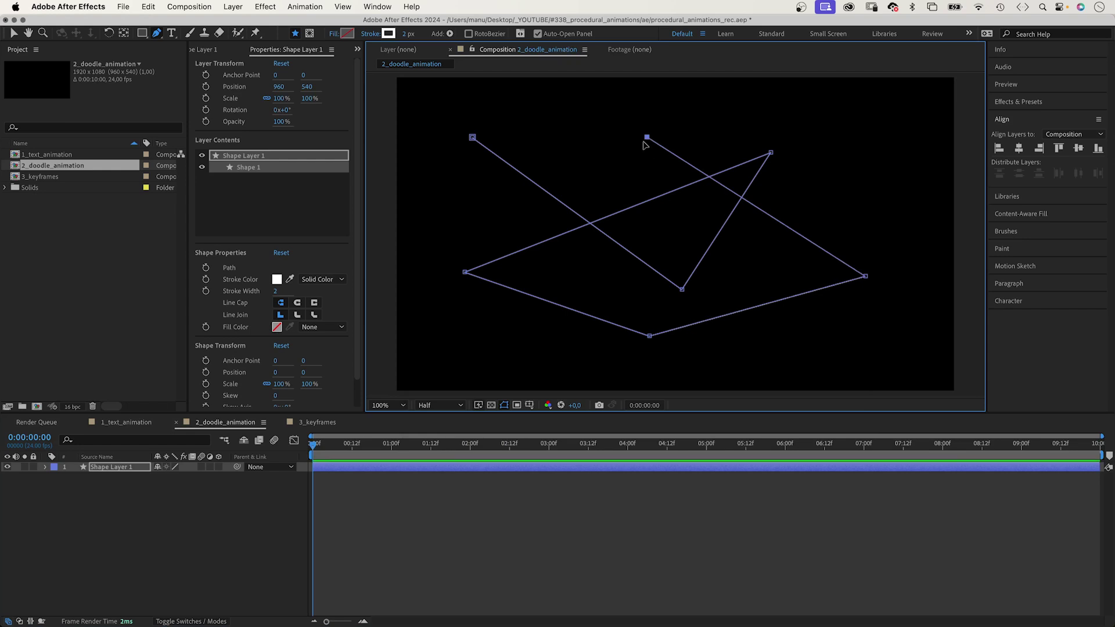
pyautogui.press('v')
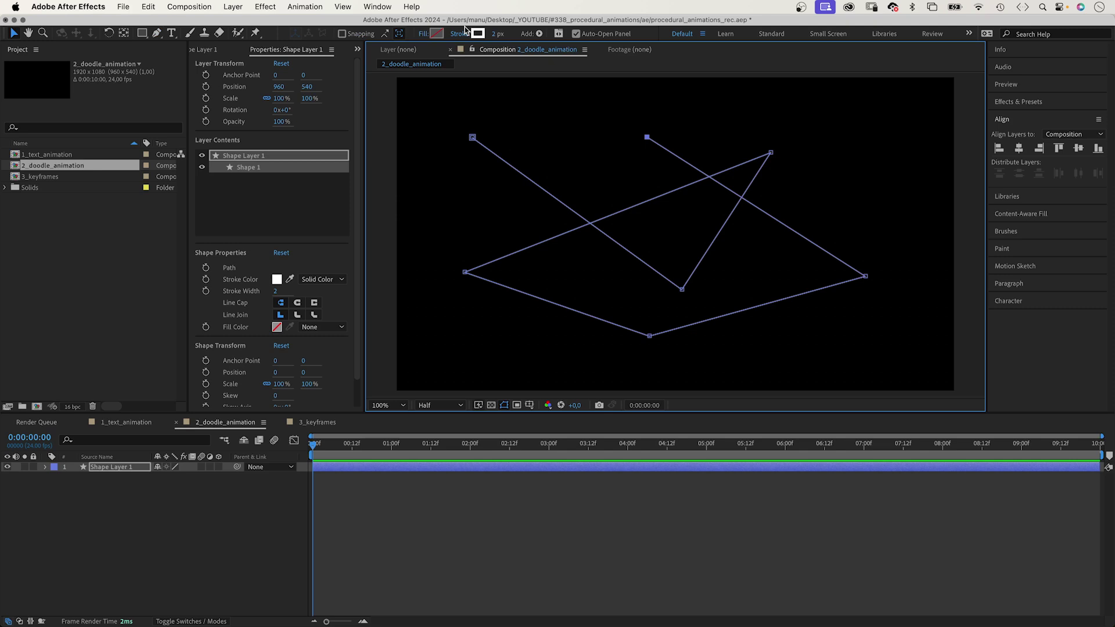
# - Add a Round Corners operator to Shape 1 and set its Radius to 368
pyautogui.click(44, 467)
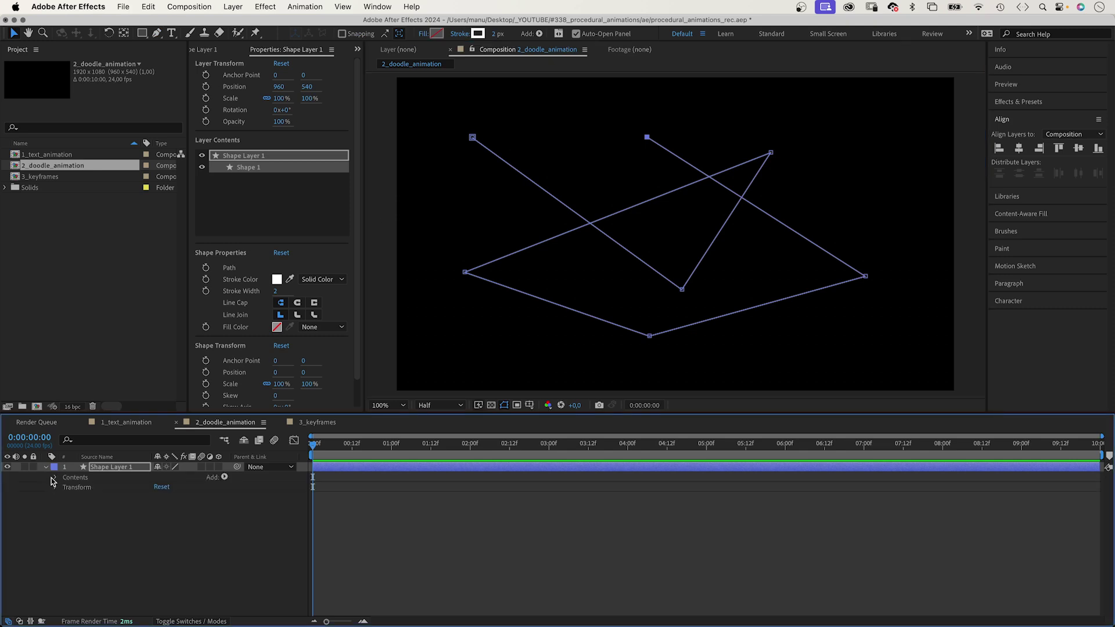
pyautogui.click(53, 478)
pyautogui.click(66, 488)
pyautogui.click(75, 497)
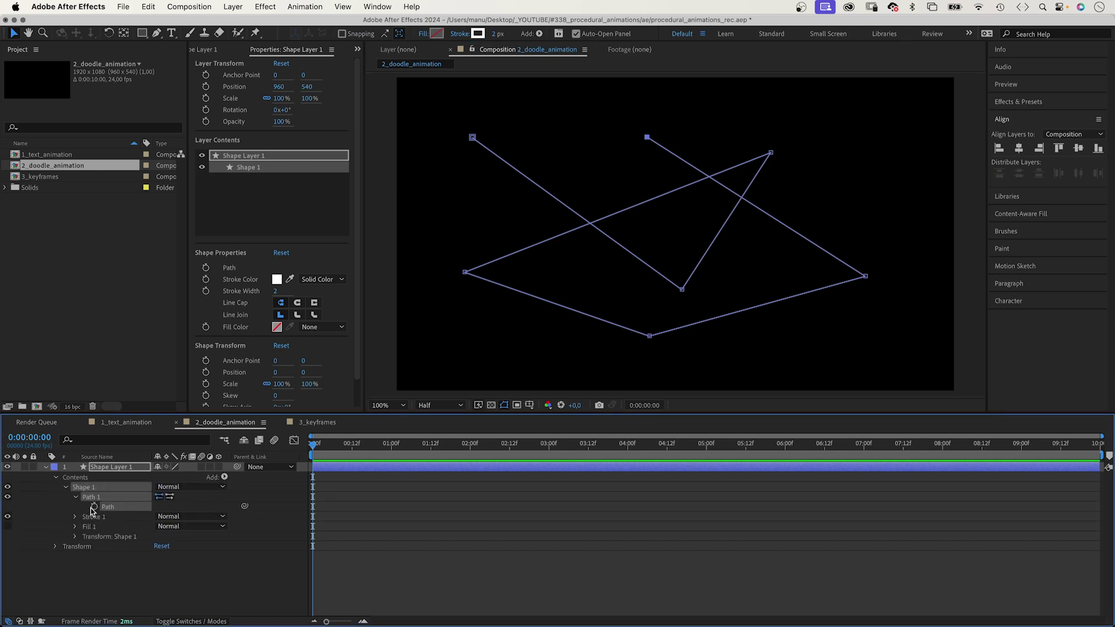
pyautogui.click(224, 477)
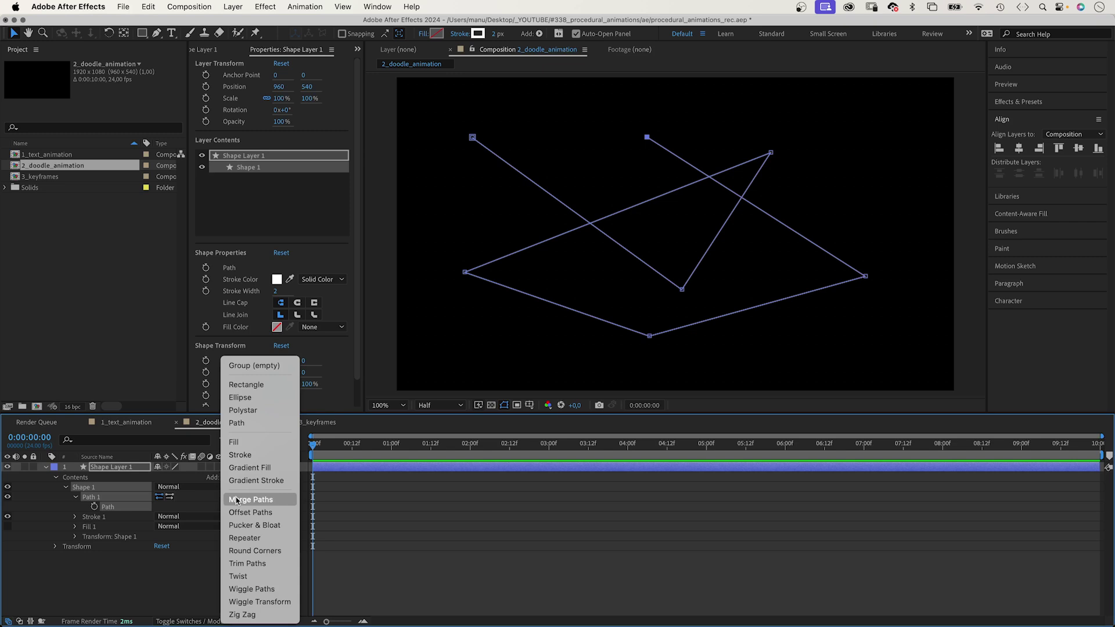
pyautogui.click(245, 550)
pyautogui.click(75, 517)
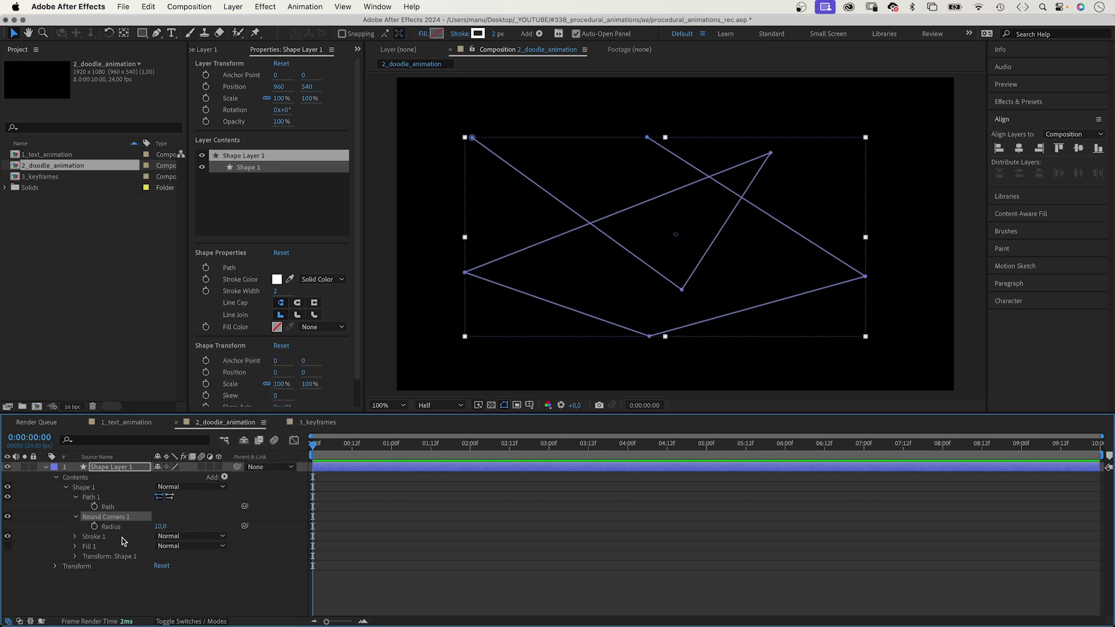
pyautogui.moveTo(158, 526); pyautogui.dragTo(312, 514)
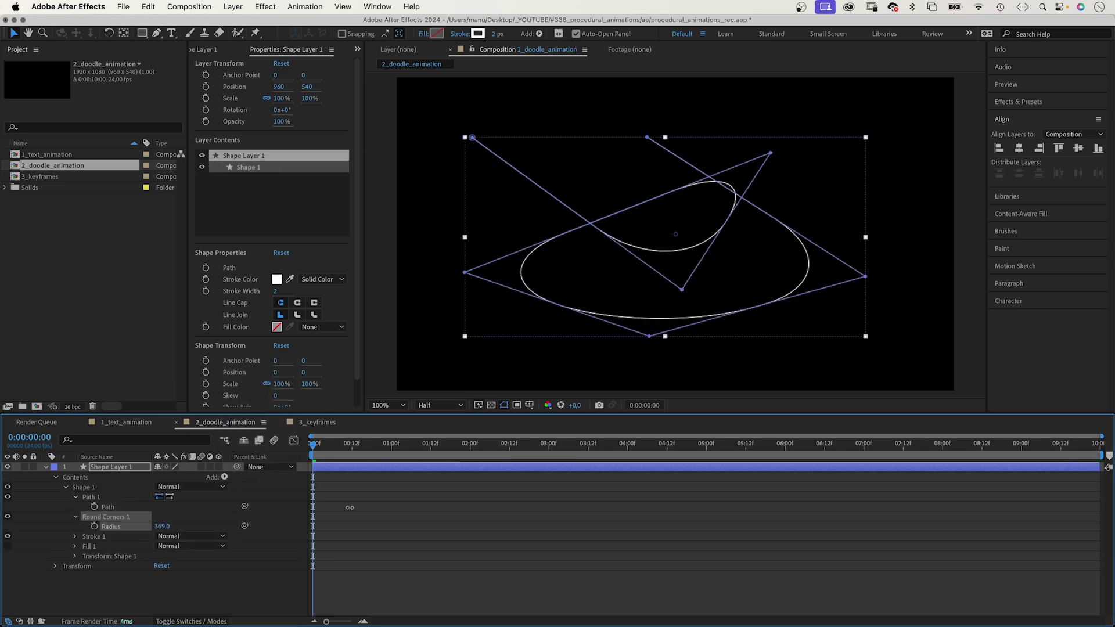
pyautogui.click(108, 507)
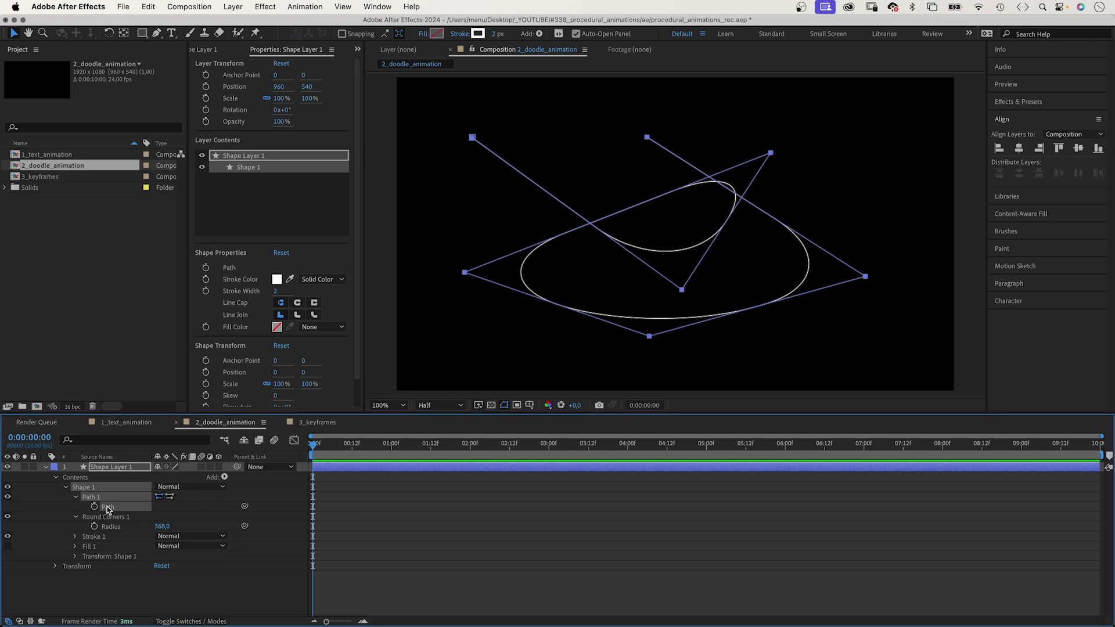
# - Run Create Nulls From Paths to add nulls driving the scribble's vertices, then show Null 36's Position
pyautogui.click(377, 7)
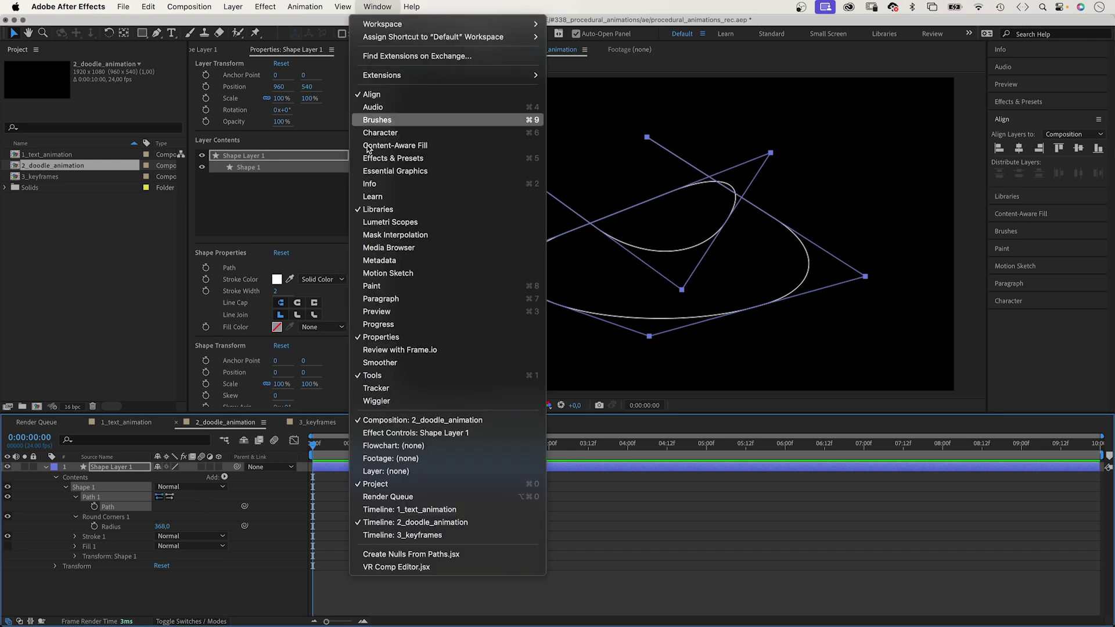
pyautogui.click(418, 557)
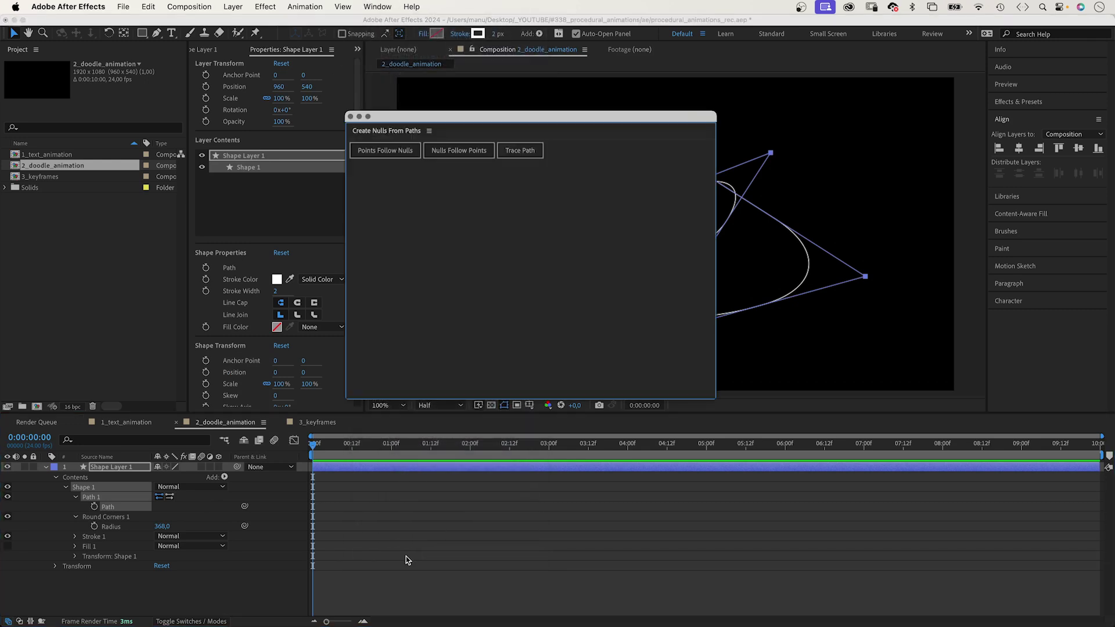
pyautogui.click(393, 150)
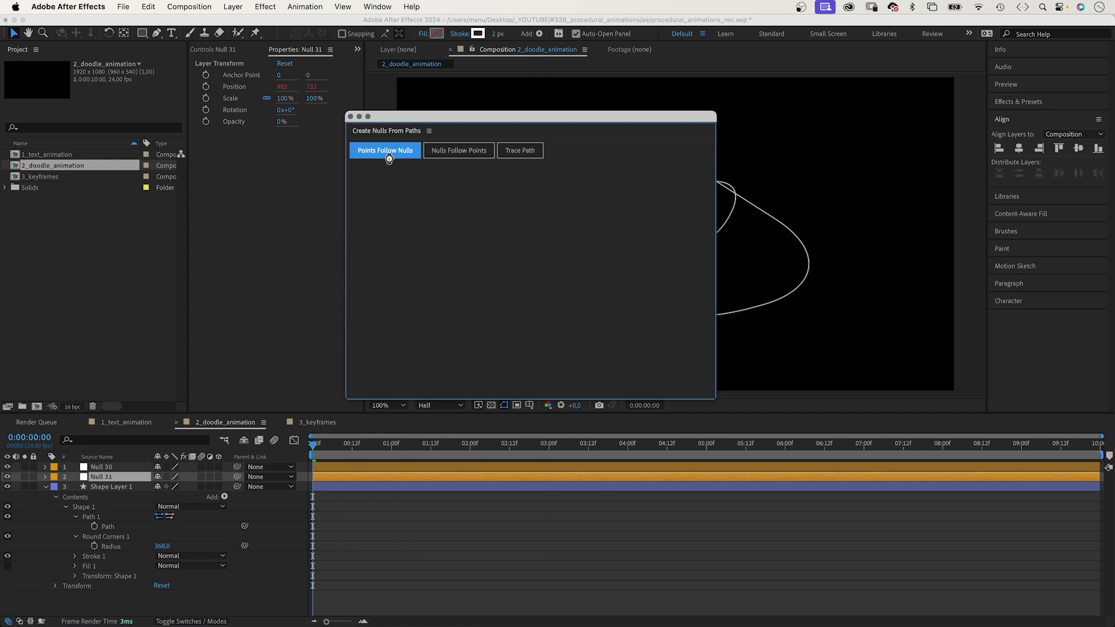
pyautogui.click(350, 117)
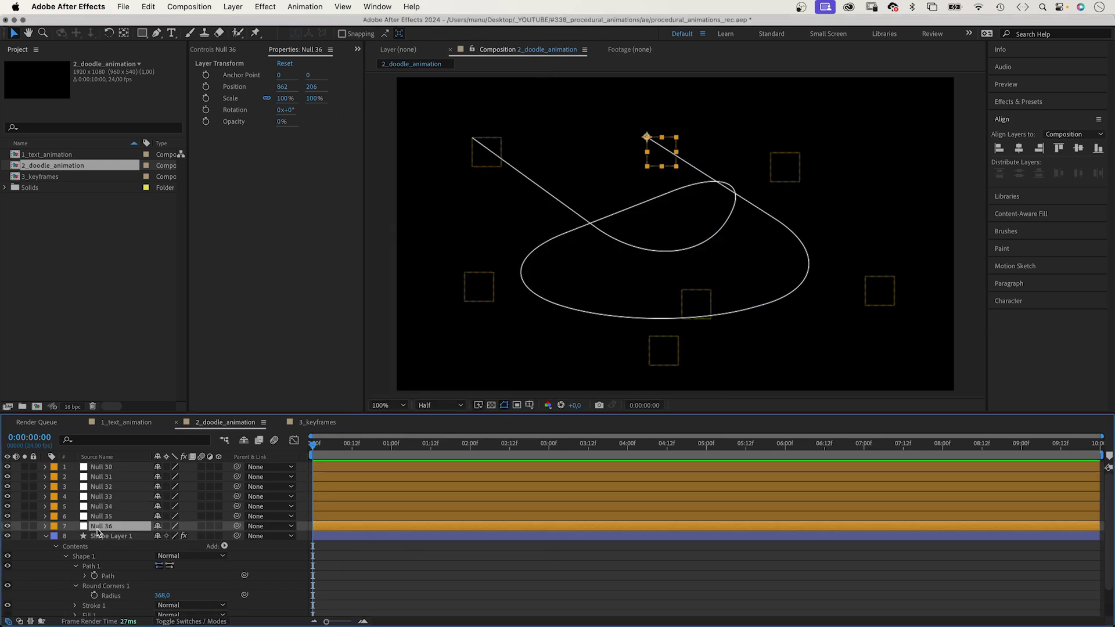
pyautogui.press('p')
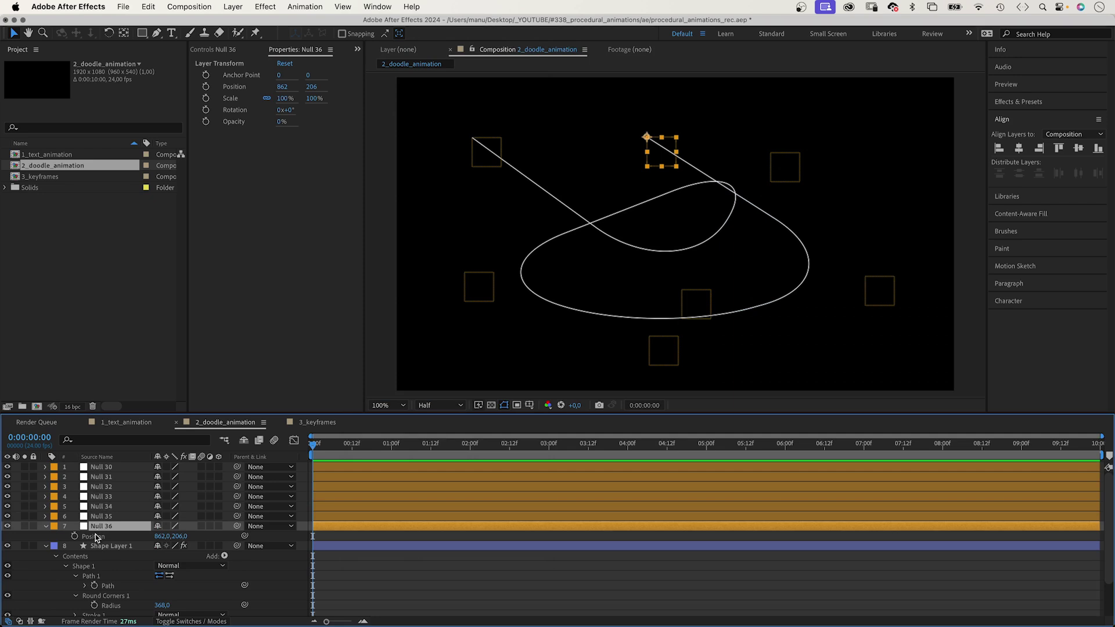
# - Give Null 36's Position the expression posterizeTime(4); wiggle(4,1000)
pyautogui.keyDown('alt'); pyautogui.click(75, 536); pyautogui.keyUp('alt')
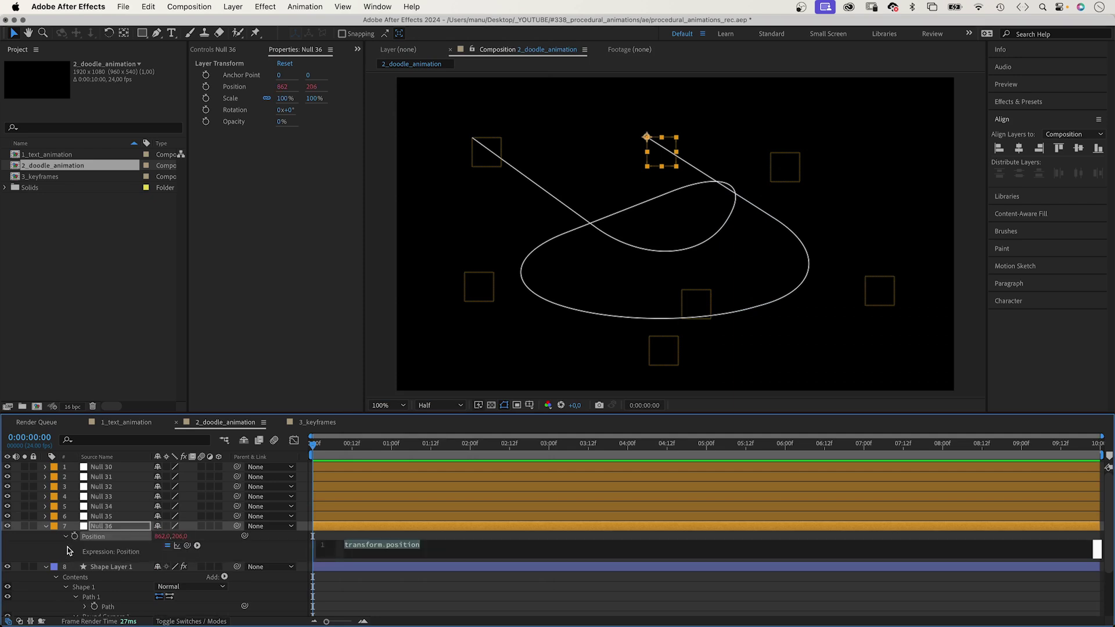
pyautogui.write('pos')
pyautogui.press('Return')
pyautogui.write('wigg')
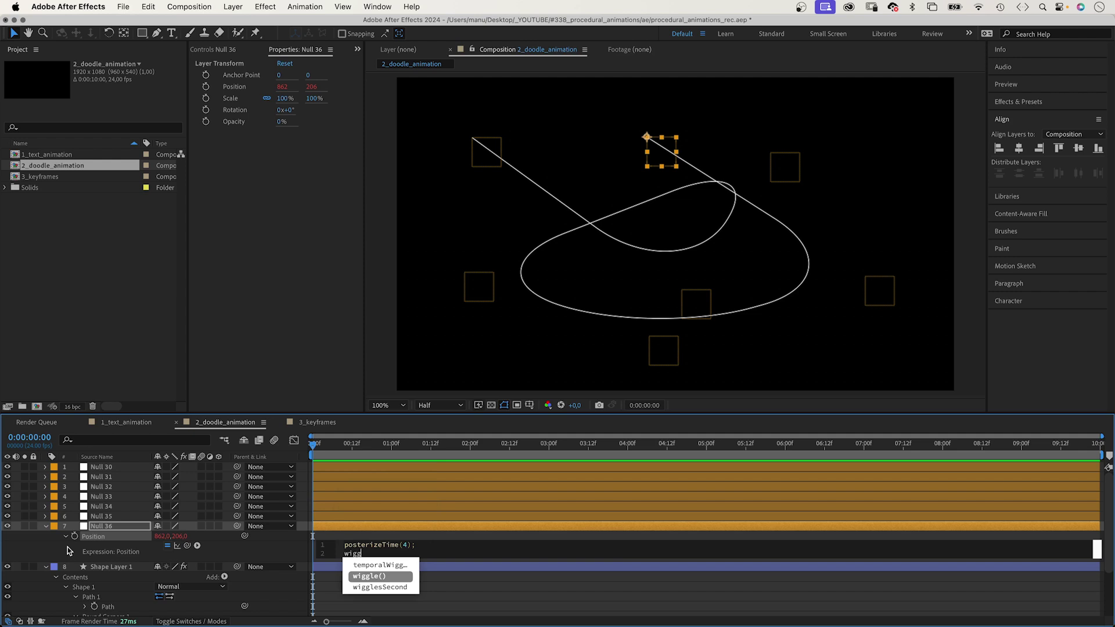
pyautogui.press('Return')
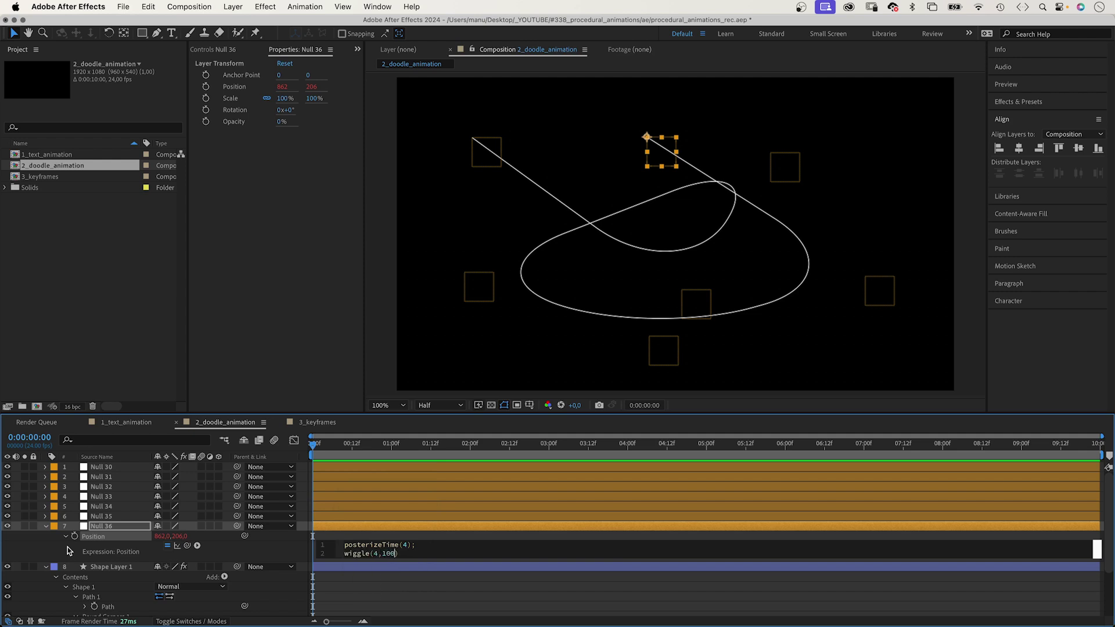
pyautogui.click(29, 553)
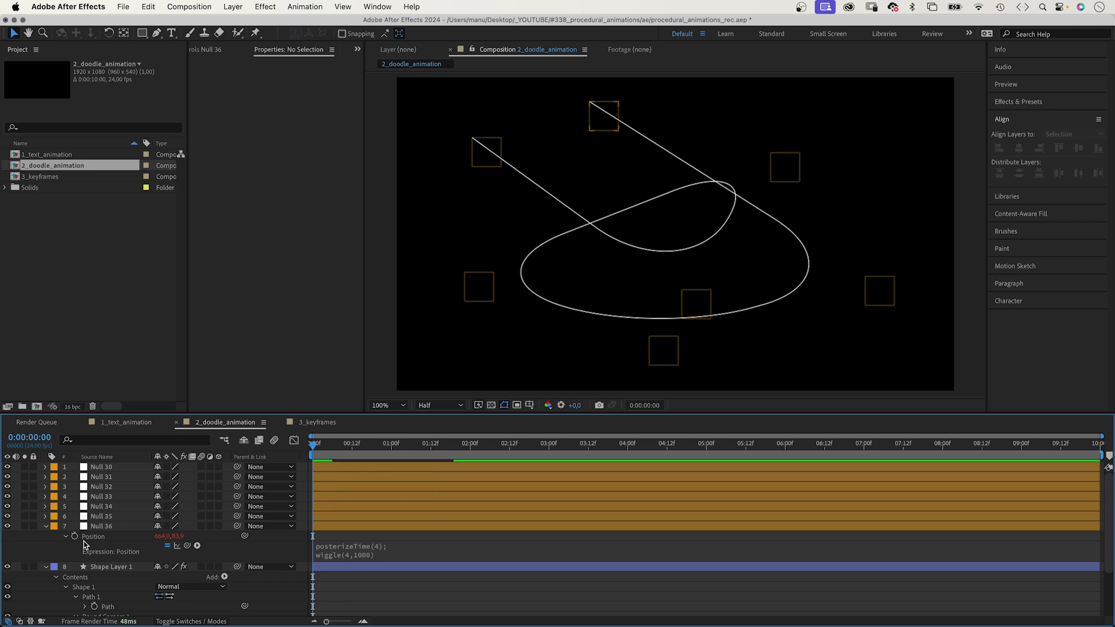
pyautogui.click(98, 530)
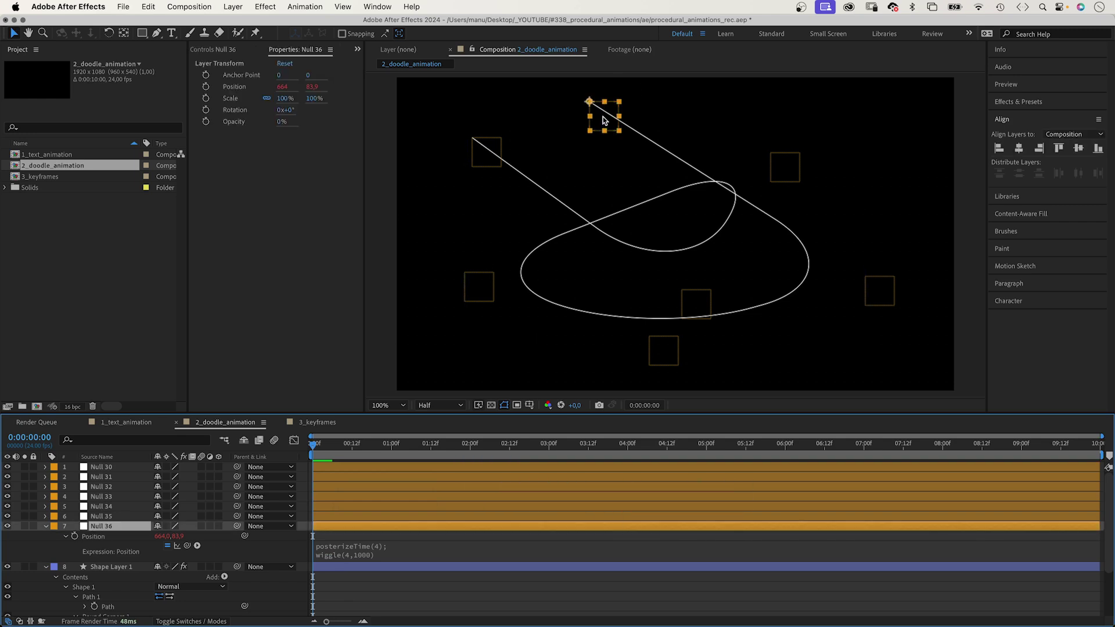
# - Paste the posterizeTime(4); wiggle(4,1000) expression onto Null 30–35 Position, then preview
pyautogui.click(350, 555)
pyautogui.press('super+c')
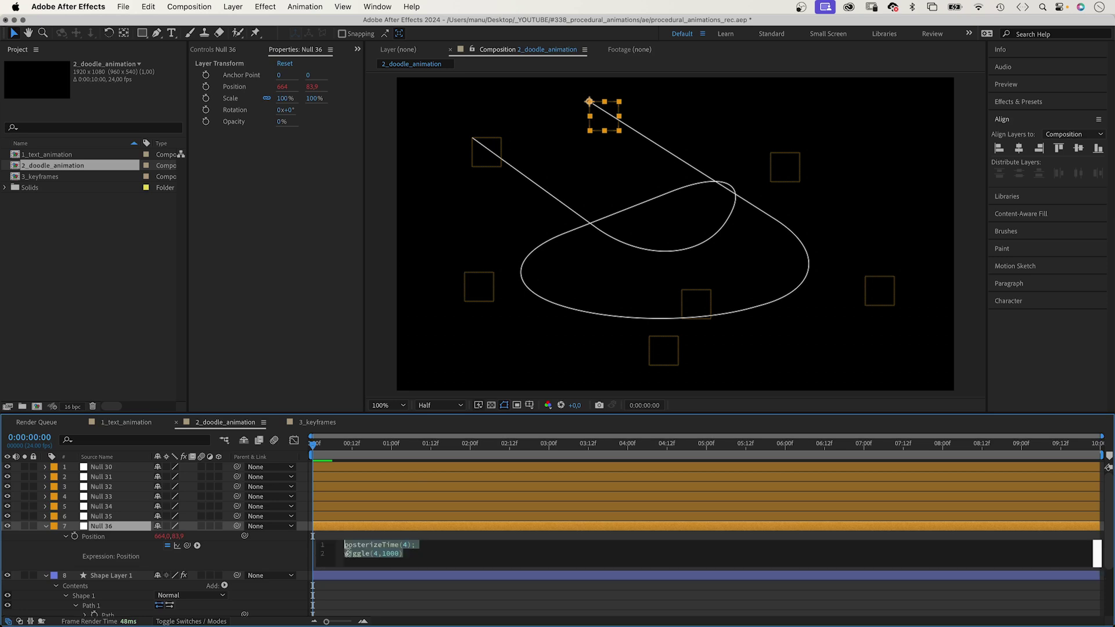
pyautogui.click(96, 517)
pyautogui.keyDown('shift'); pyautogui.click(99, 468); pyautogui.keyUp('shift')
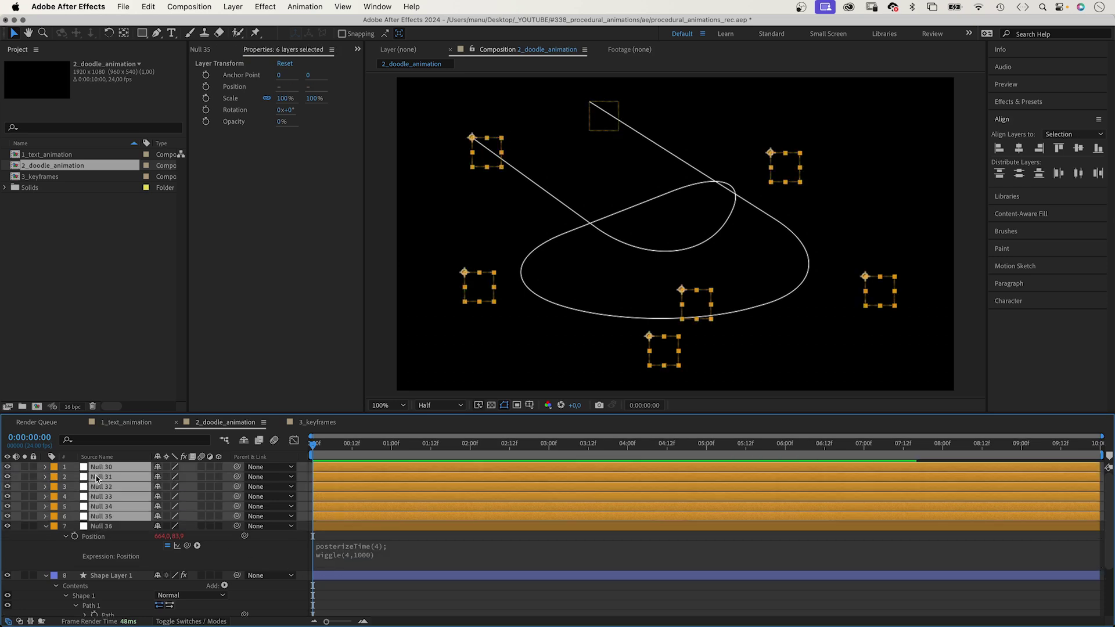
pyautogui.press('p')
pyautogui.keyDown('alt'); pyautogui.click(75, 536); pyautogui.keyUp('alt')
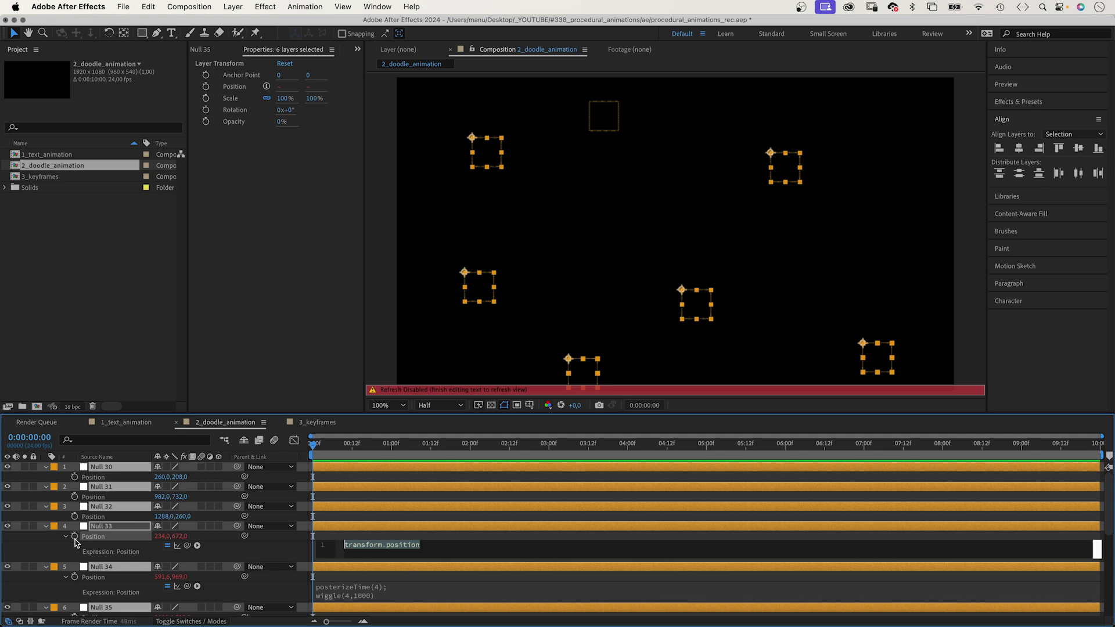
pyautogui.press('super+v')
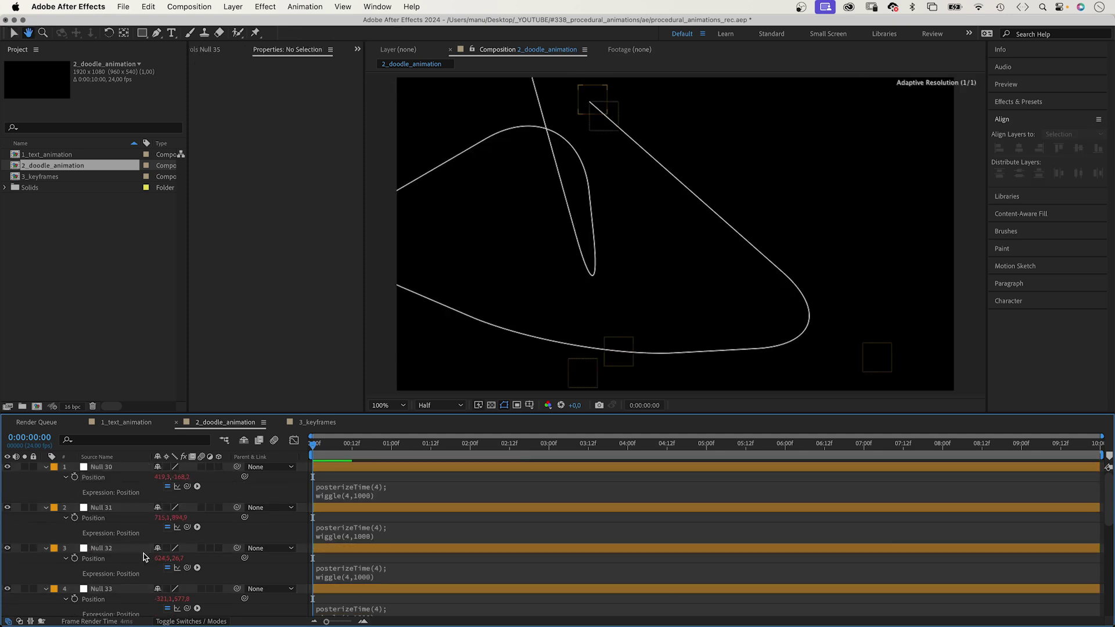
pyautogui.press('space')
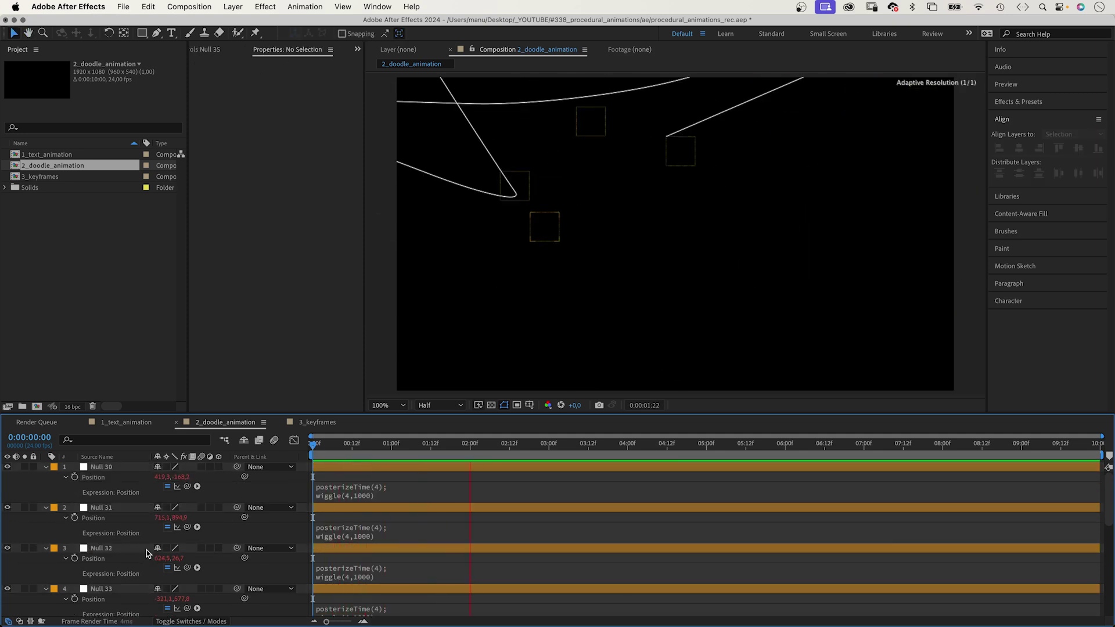
# - Stop the preview, collapse all layer properties and select Shape Layer 1
pyautogui.click(92, 470)
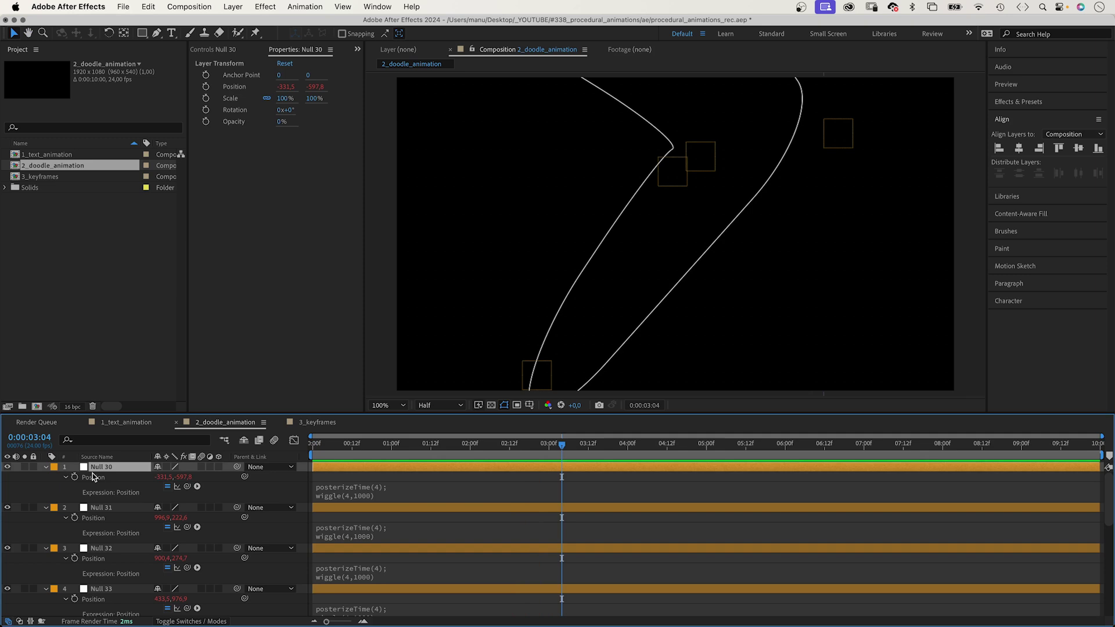
pyautogui.press('super+a')
pyautogui.press('u')
pyautogui.click(128, 557)
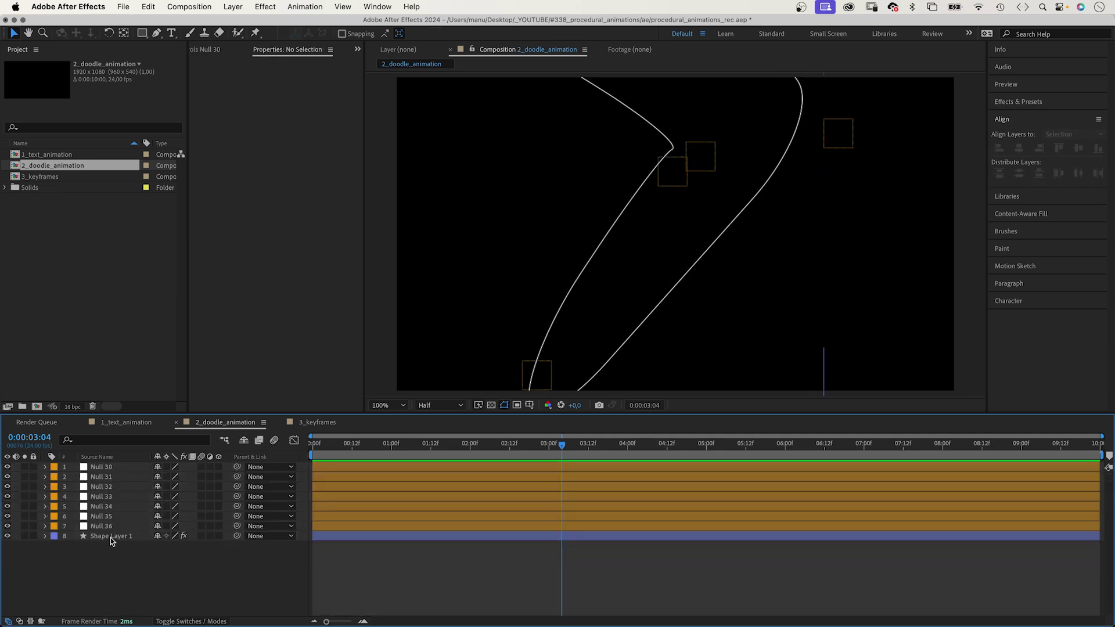
pyautogui.click(111, 536)
# - Apply Echo to Shape Layer 1 with Echo Time 1 and 10 echoes, then preview
pyautogui.click(1013, 107)
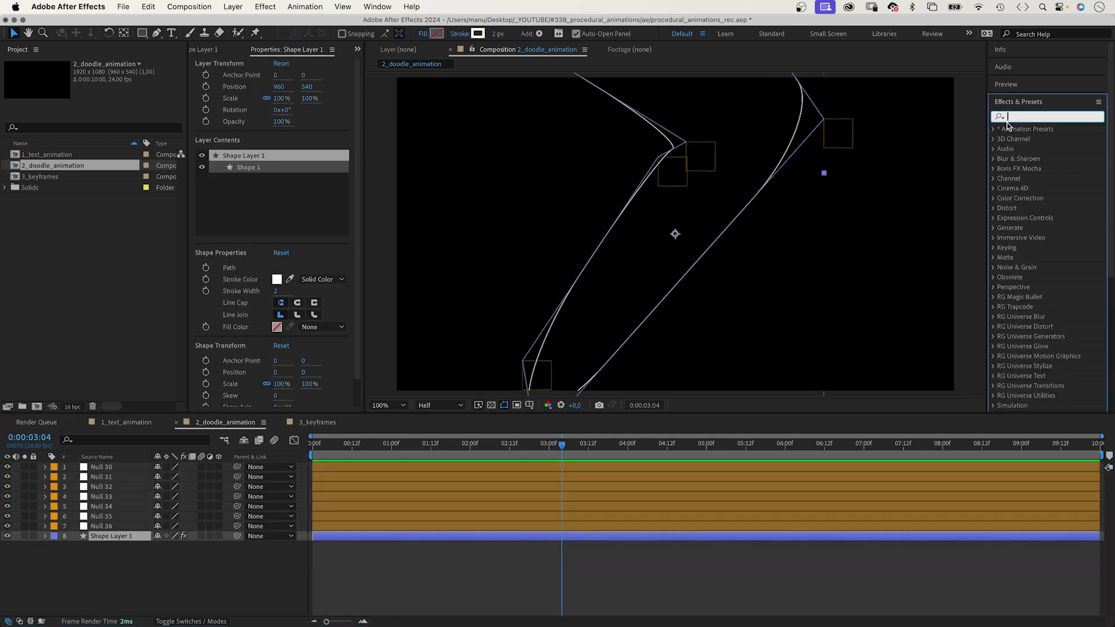
pyautogui.write('echo')
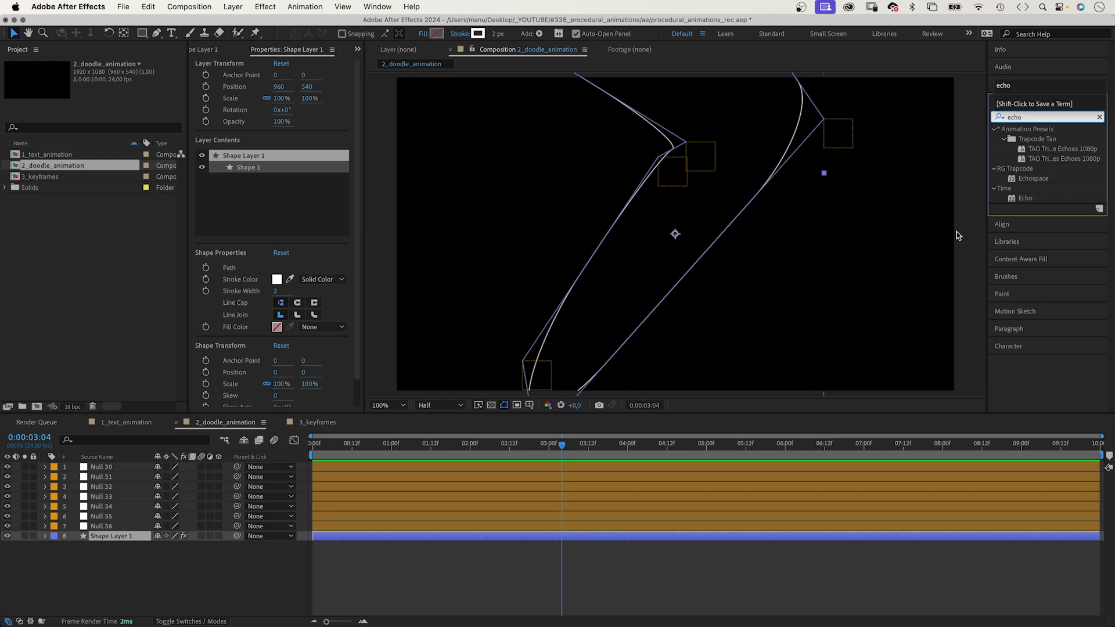
pyautogui.moveTo(1017, 197); pyautogui.dragTo(139, 538)
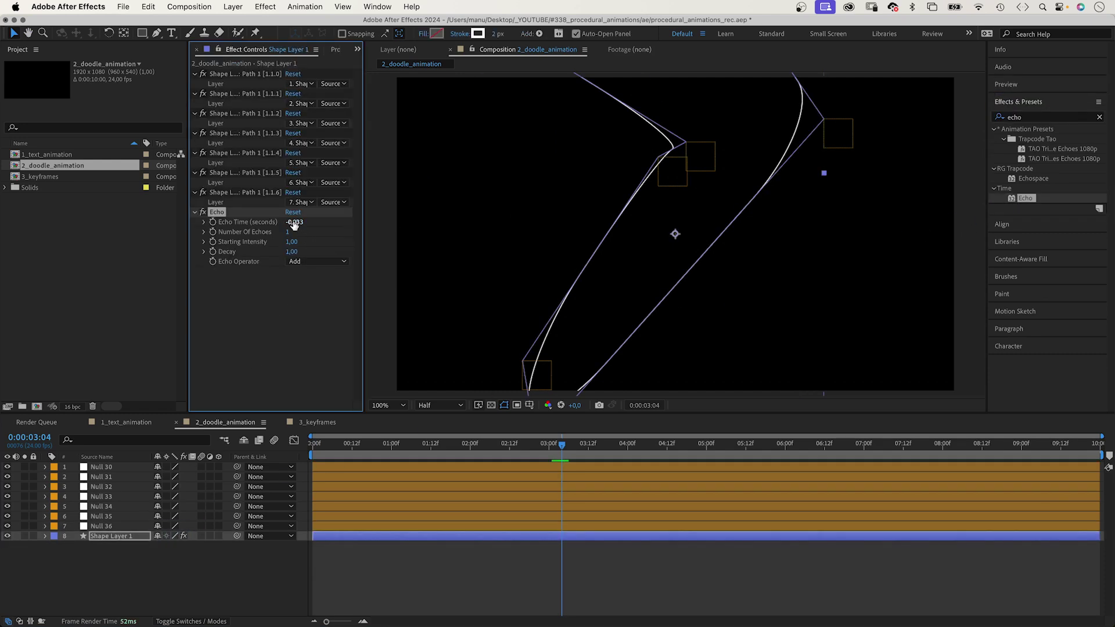
pyautogui.press('Tab')
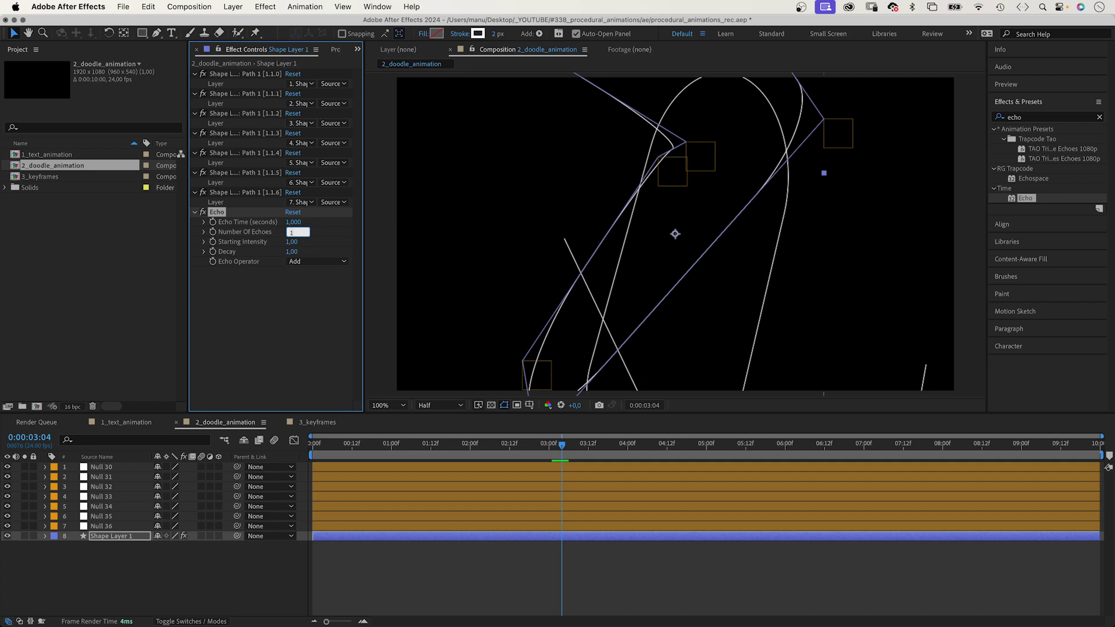
pyautogui.press('Return')
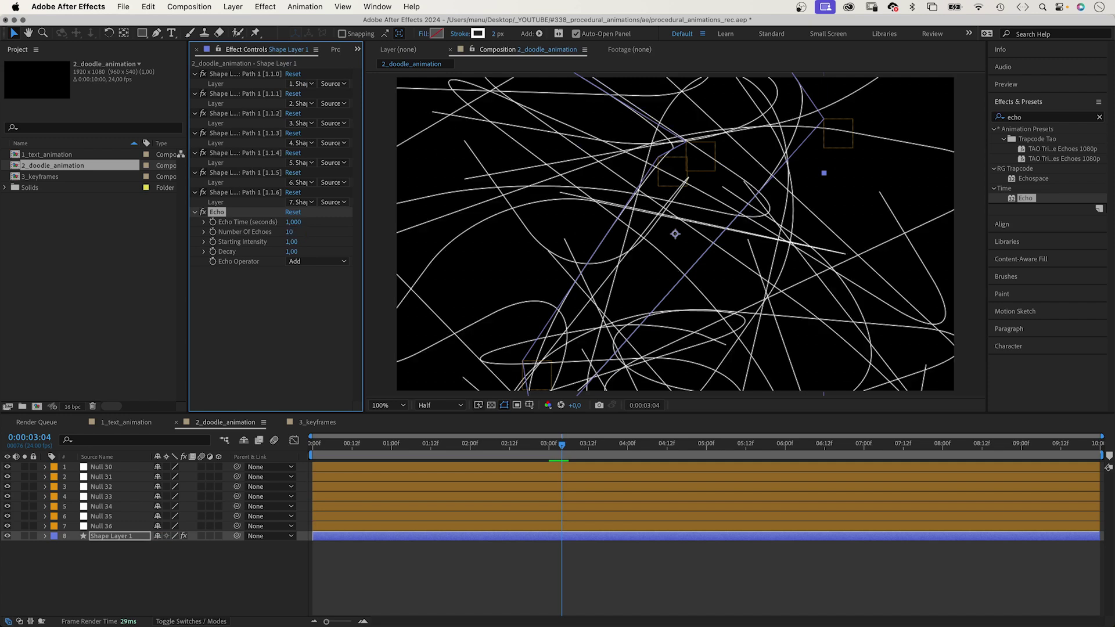
pyautogui.press('space')
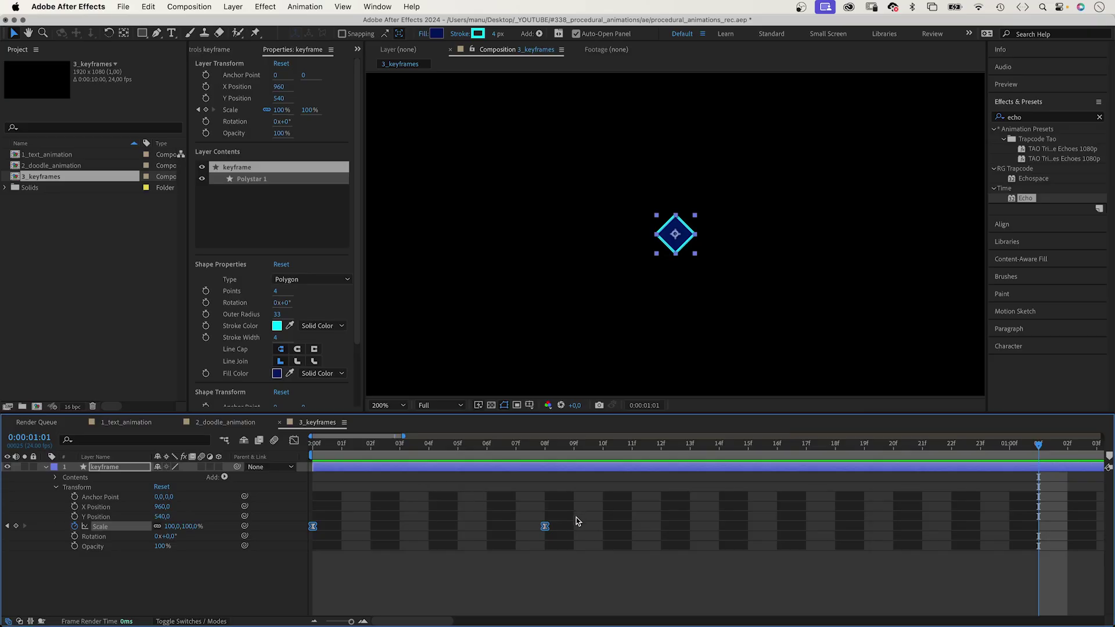
# - Play the diamond's scale-up from the start and inspect its overshooting Scale curve in the Graph Editor
pyautogui.moveTo(598, 443); pyautogui.dragTo(253, 519)
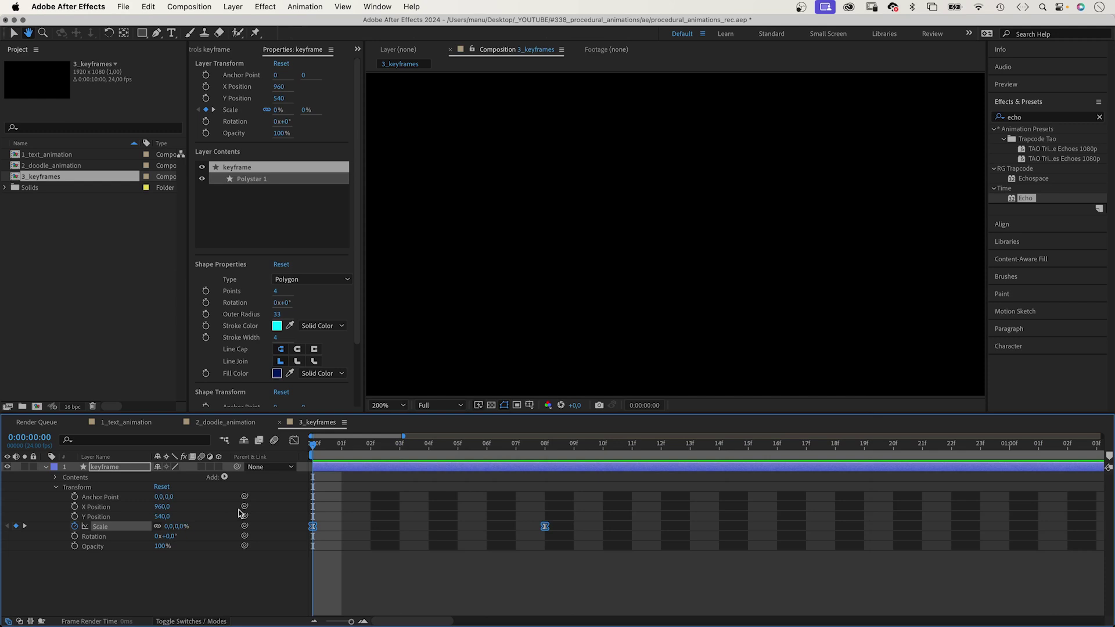
pyautogui.press('space')
pyautogui.press('space')
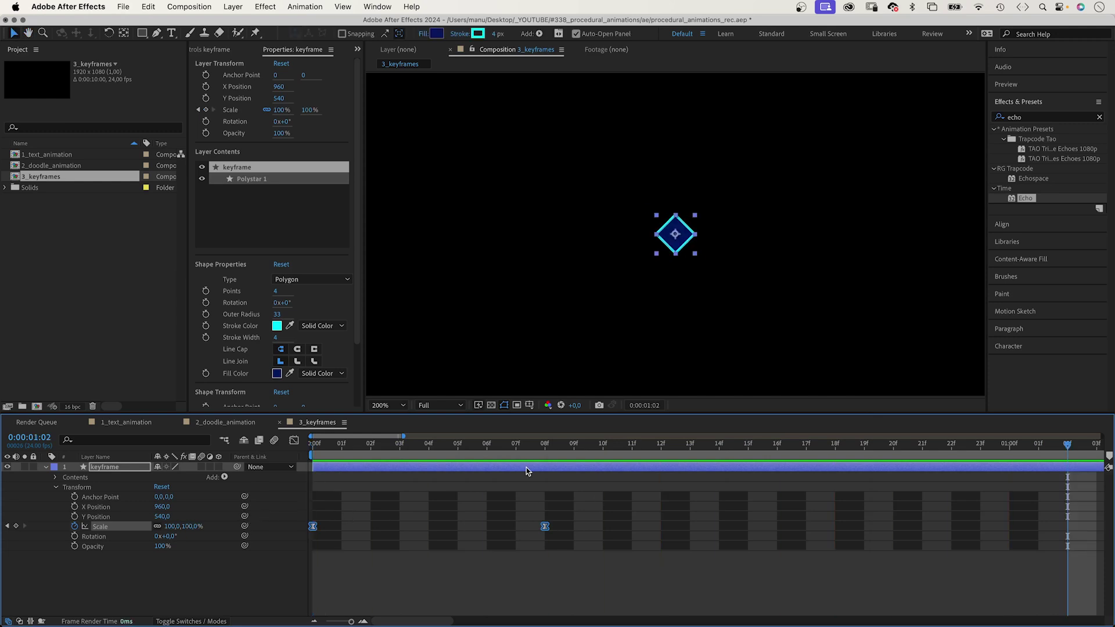
pyautogui.click(294, 441)
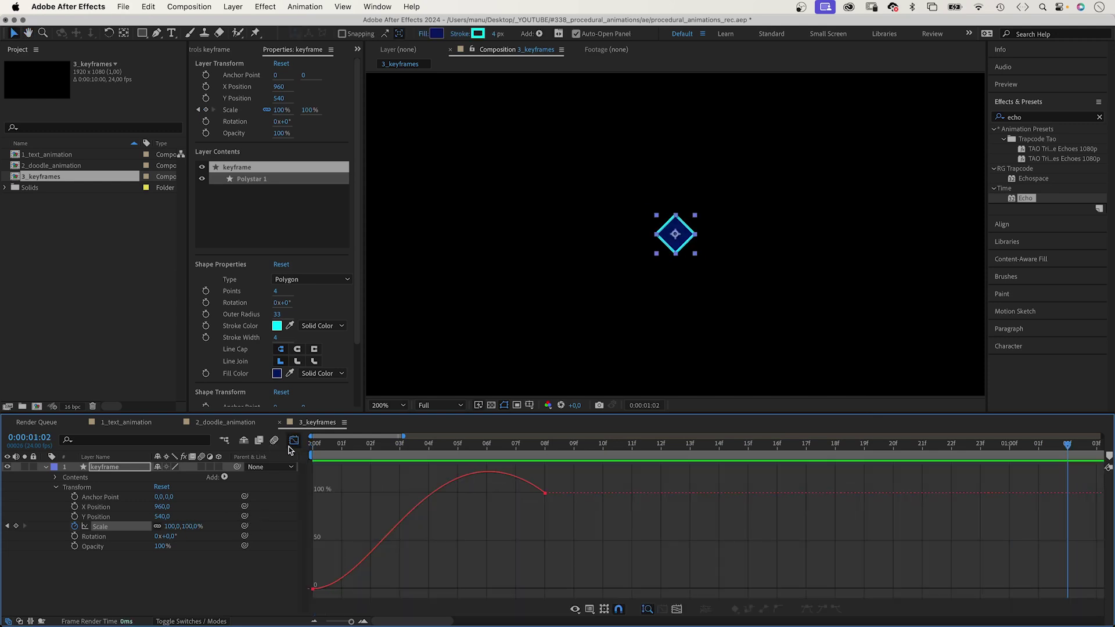
pyautogui.moveTo(574, 484); pyautogui.dragTo(309, 592)
pyautogui.click(589, 609)
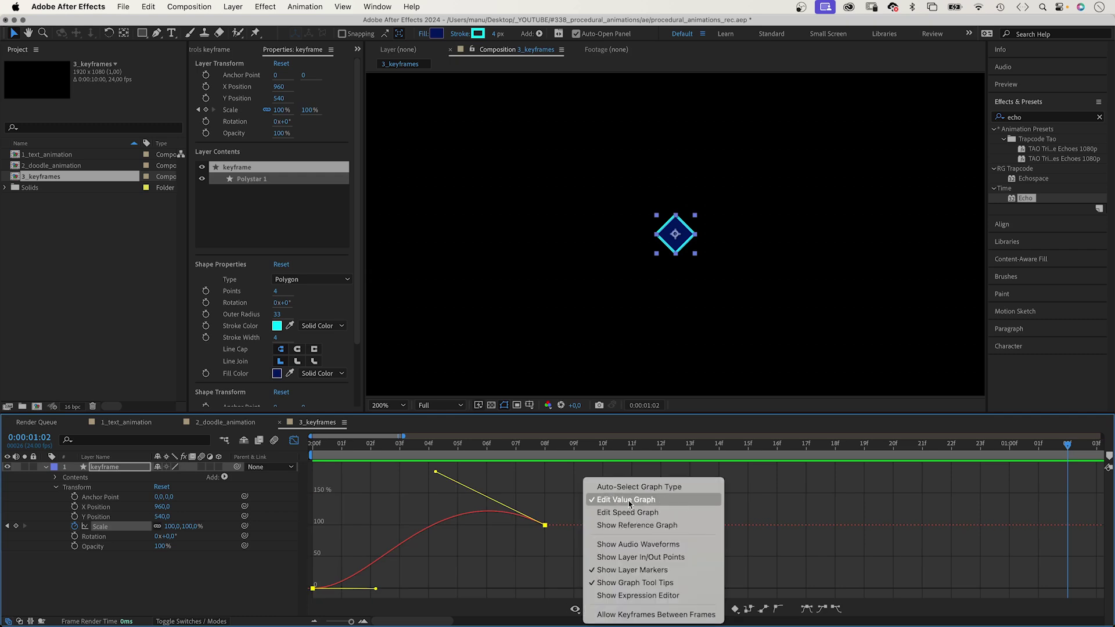
pyautogui.click(623, 503)
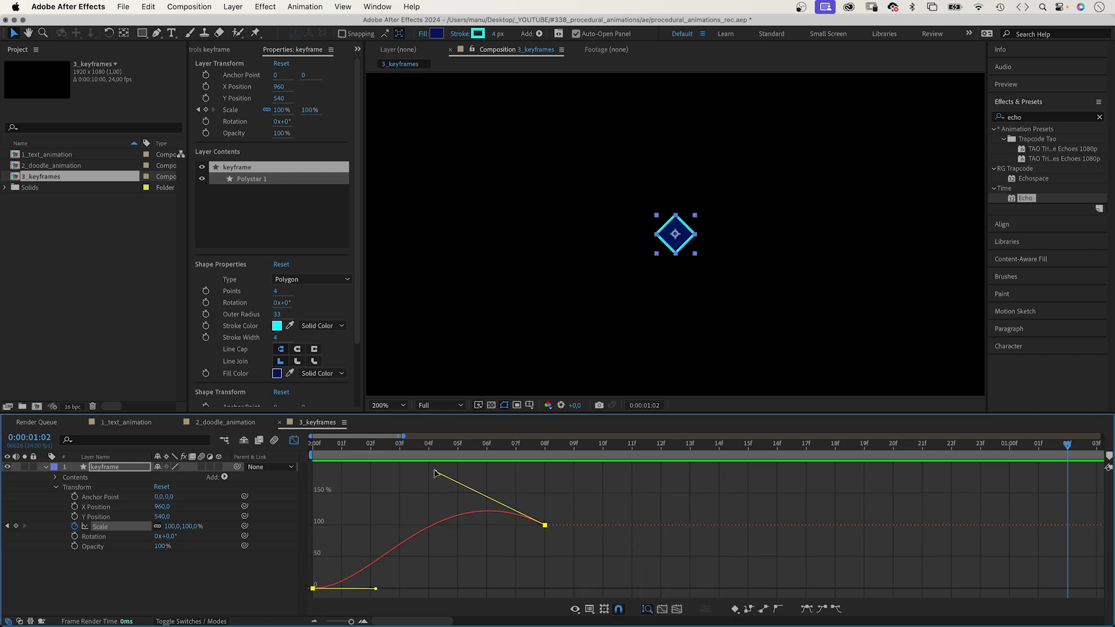
pyautogui.press('Home')
pyautogui.hotkey('shift', 'F3')
pyautogui.moveTo(351, 621); pyautogui.dragTo(323, 622)
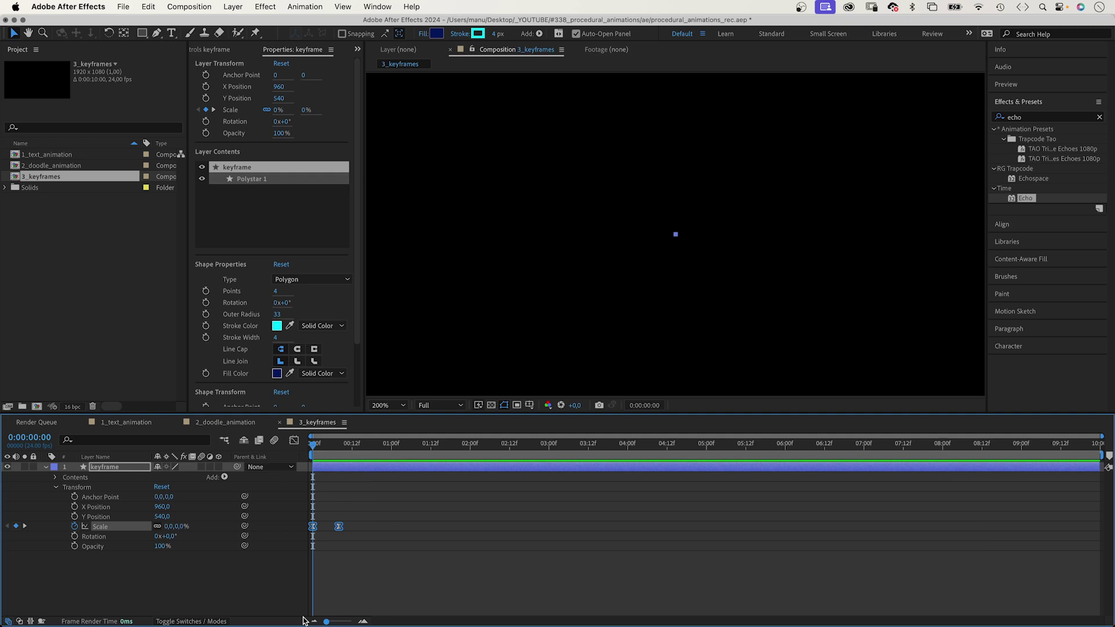
# - Collapse the keyframe layer and add a new null layer named Controls
pyautogui.click(46, 468)
pyautogui.click(109, 540)
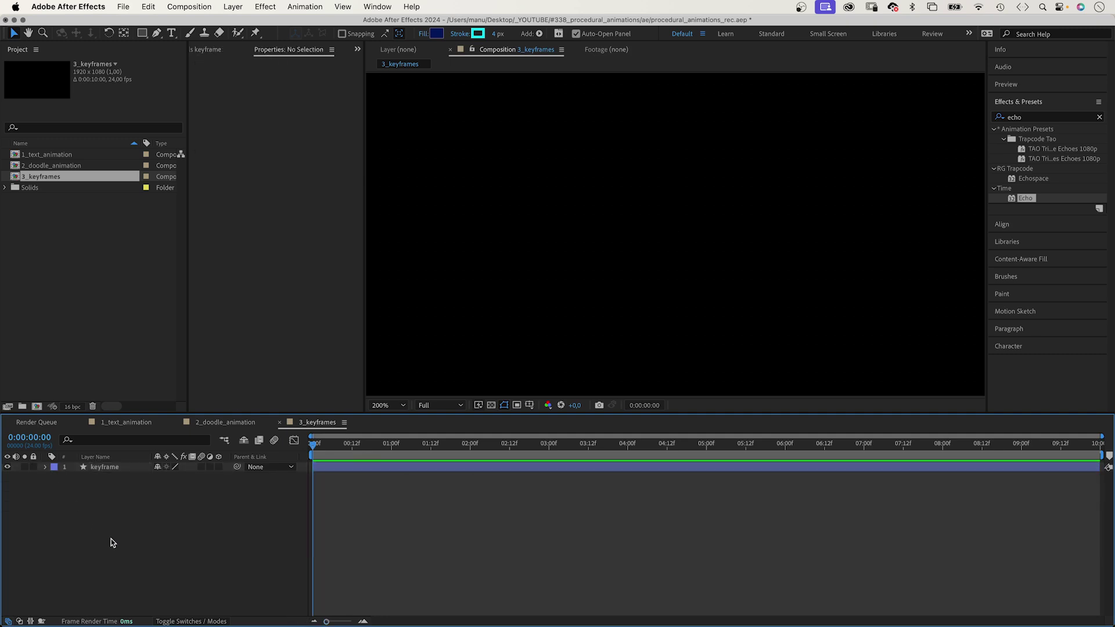
pyautogui.click(233, 7)
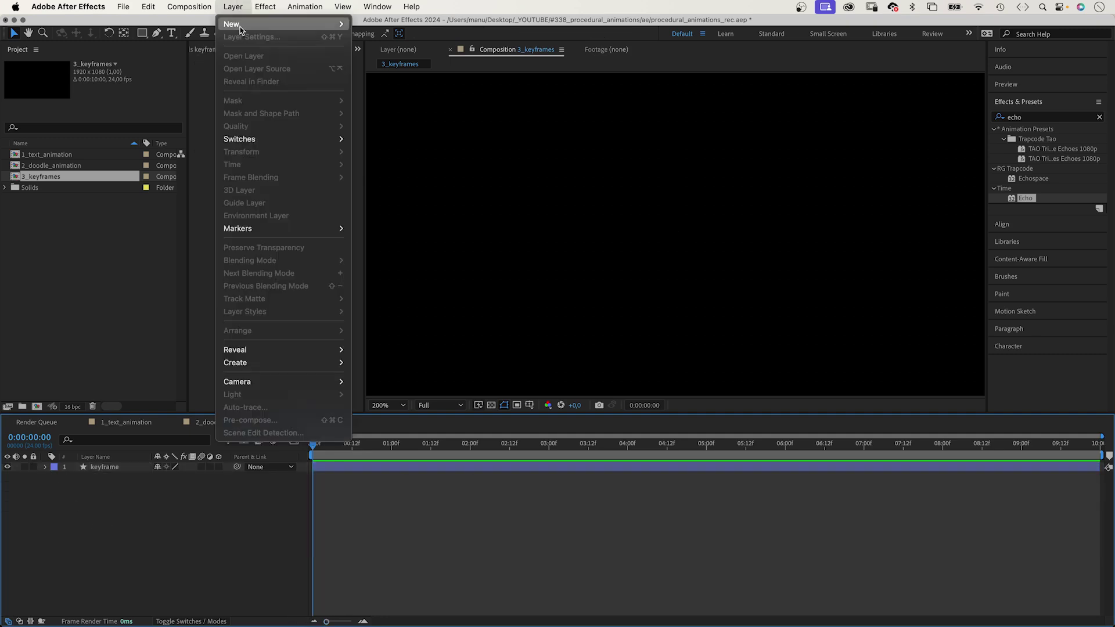
pyautogui.moveTo(241, 24)
pyautogui.click(400, 78)
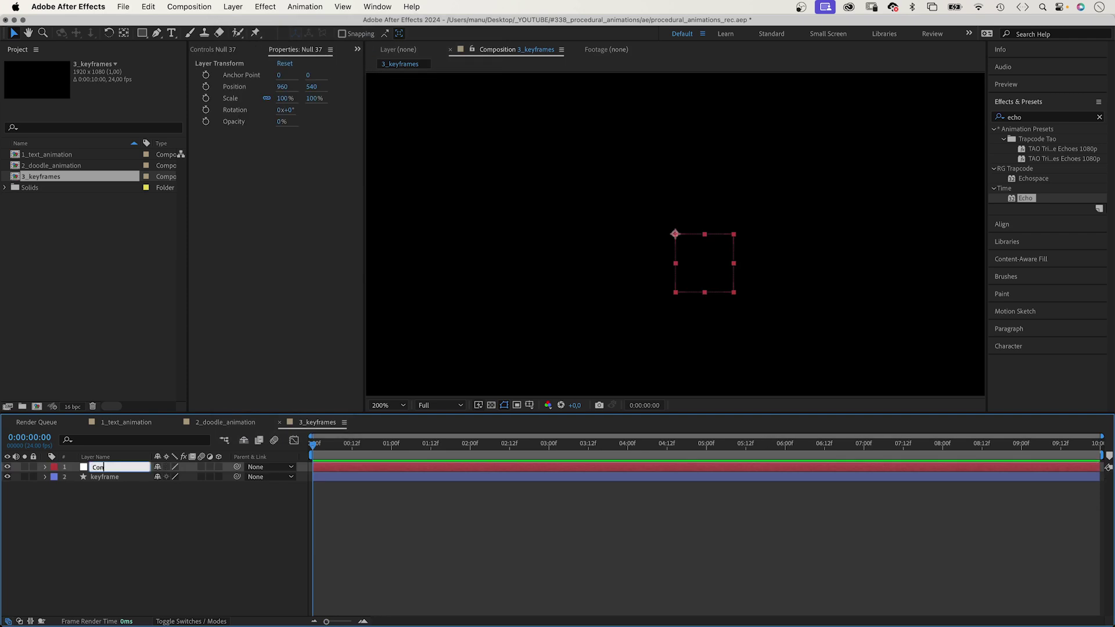
pyautogui.press('Return')
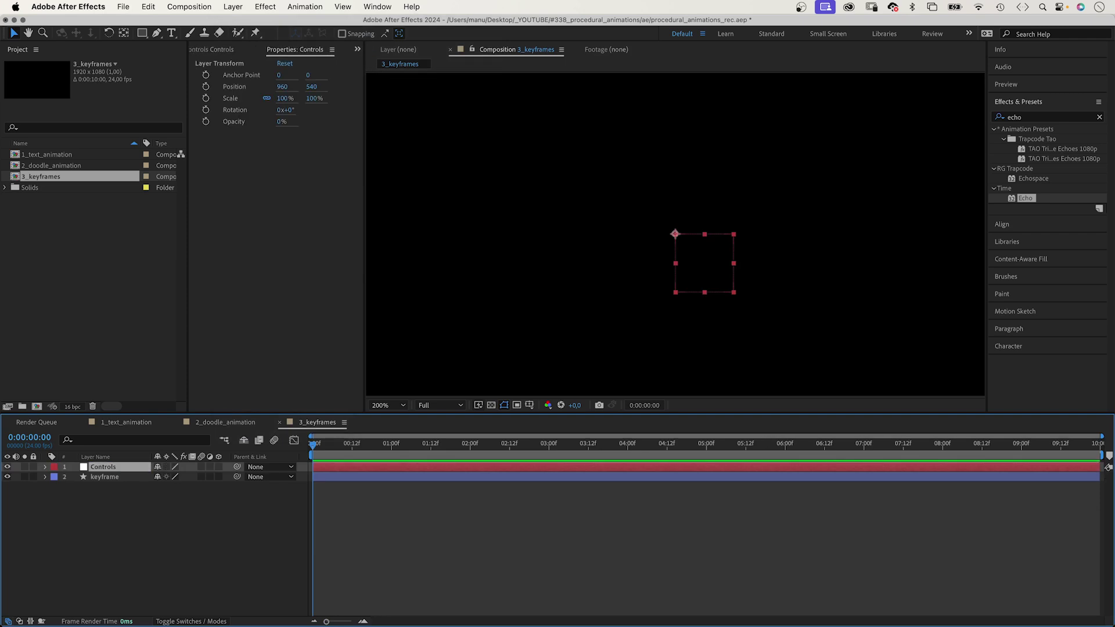
# - Add a Slider Control to the Controls layer and duplicate it into more sliders
pyautogui.click(265, 6)
pyautogui.moveTo(309, 191)
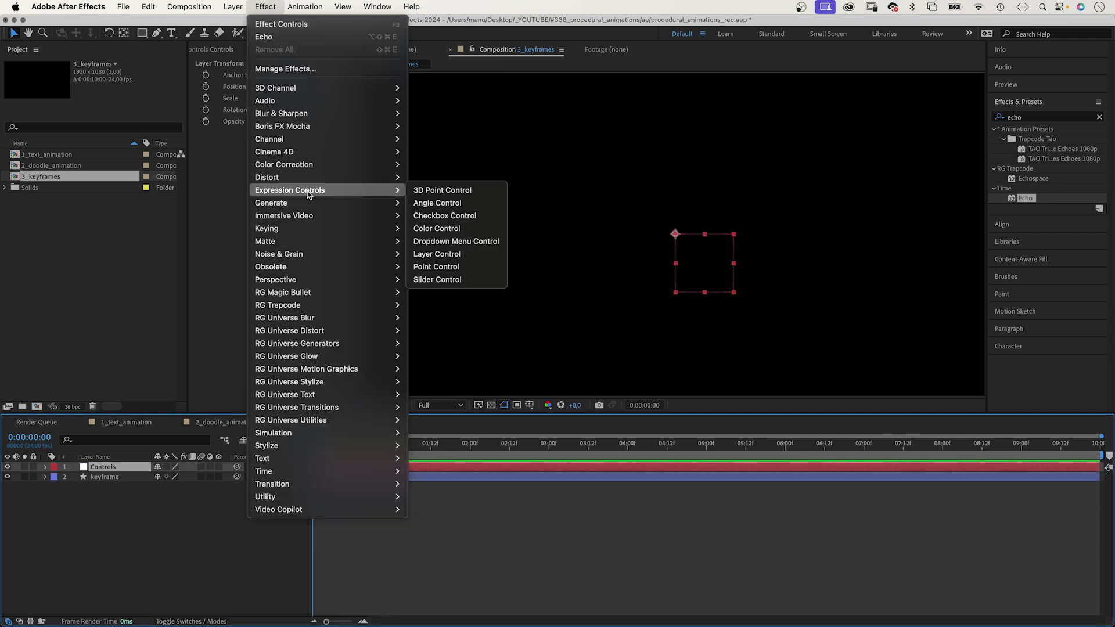
pyautogui.click(435, 279)
pyautogui.press('super+d')
pyautogui.press('super+d')
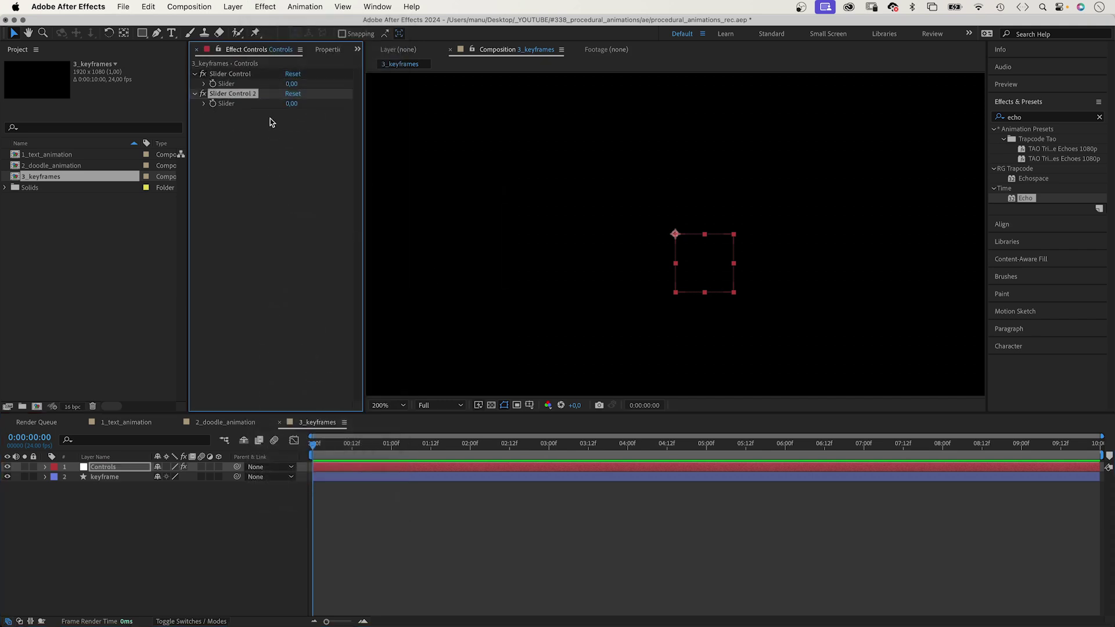
# - Rename the sliders min distance, max distance and offset time
pyautogui.click(231, 74)
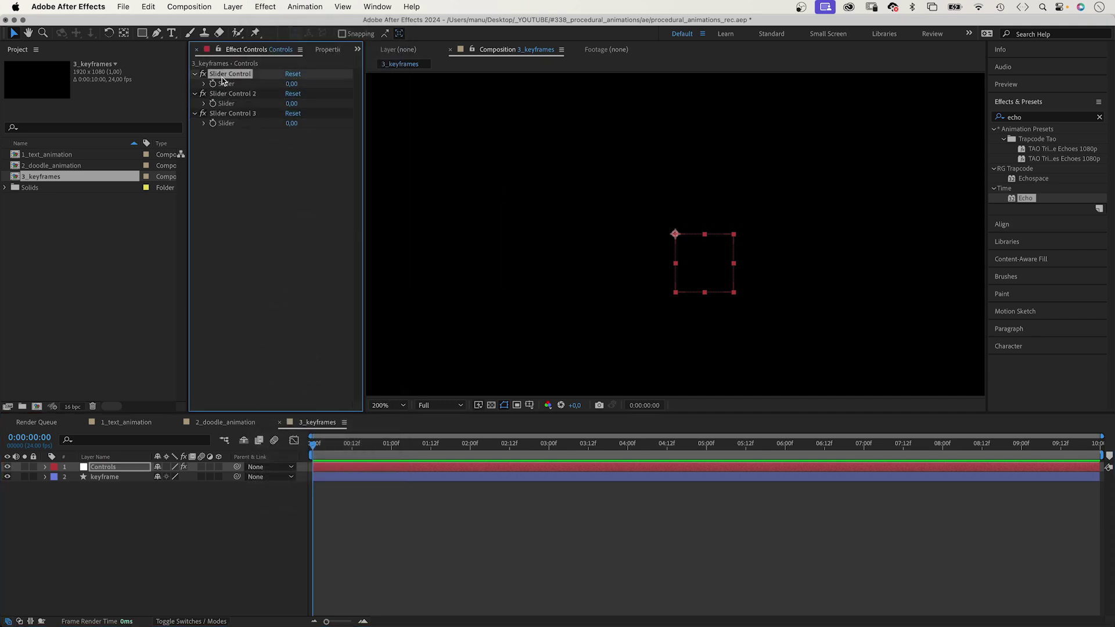
pyautogui.press('Return')
pyautogui.write('mi')
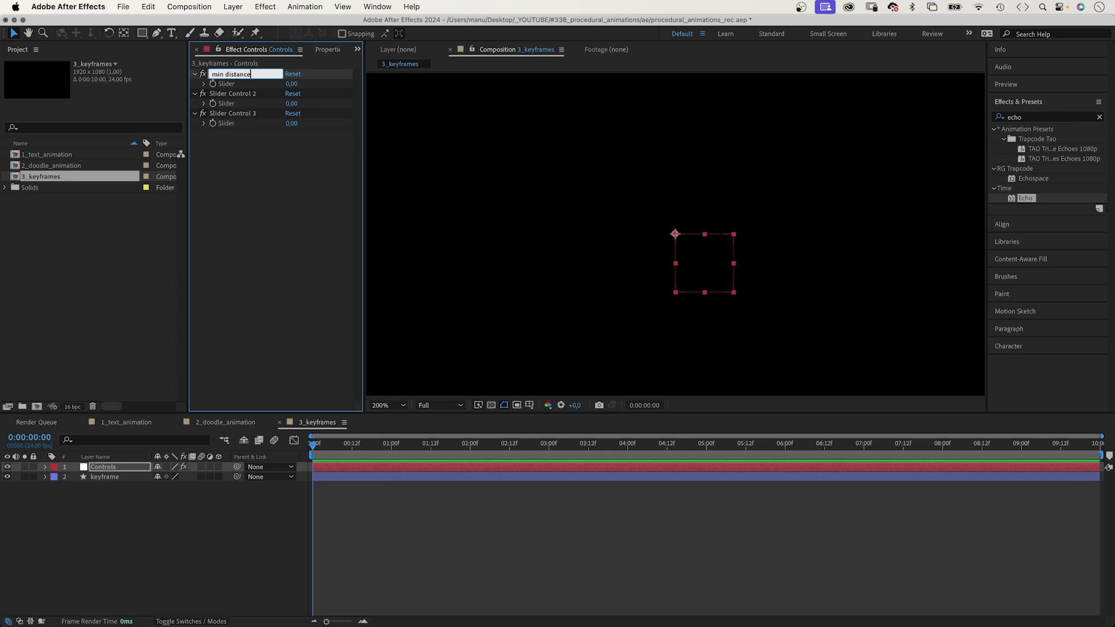
pyautogui.write('n distance')
pyautogui.press('Return')
pyautogui.click(243, 95)
pyautogui.press('Return')
pyautogui.write('ma')
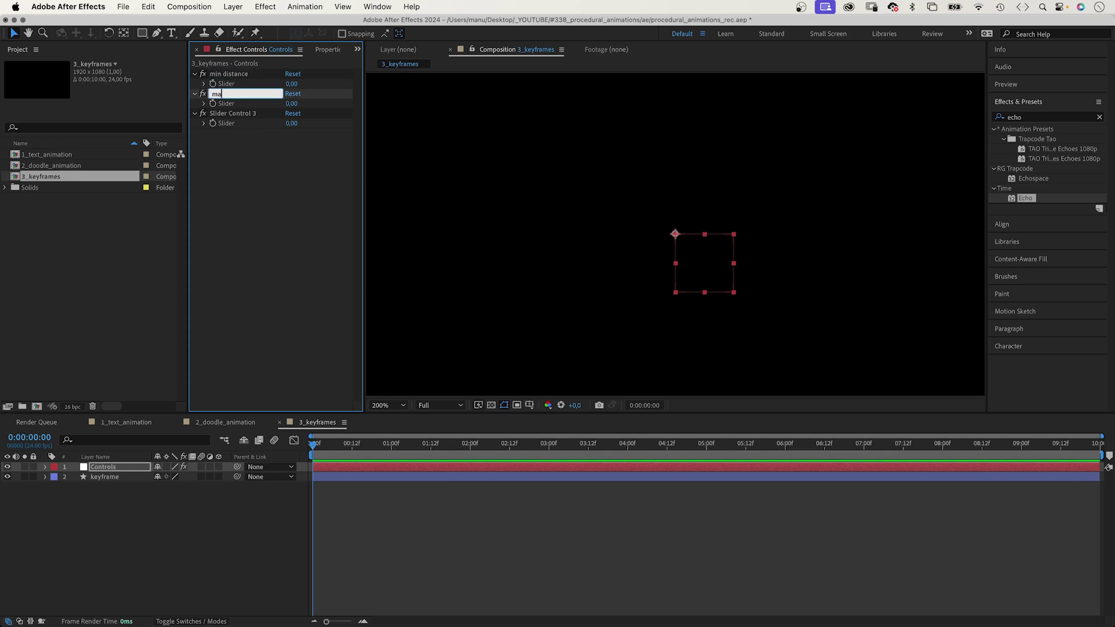
pyautogui.press('Return')
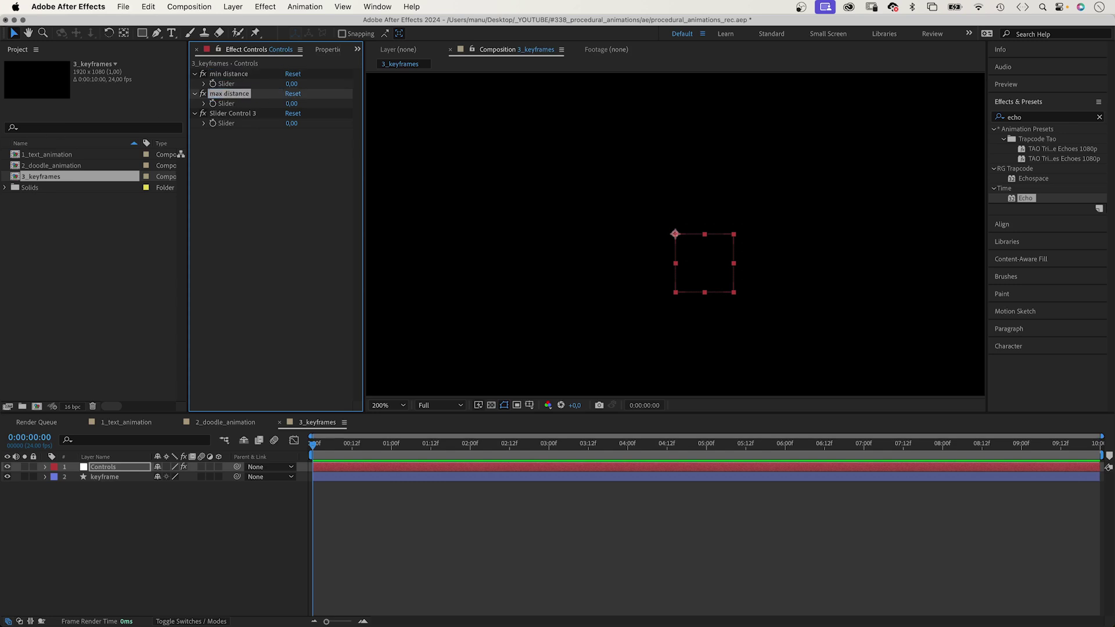
pyautogui.click(236, 116)
pyautogui.press('Return')
pyautogui.write('c')
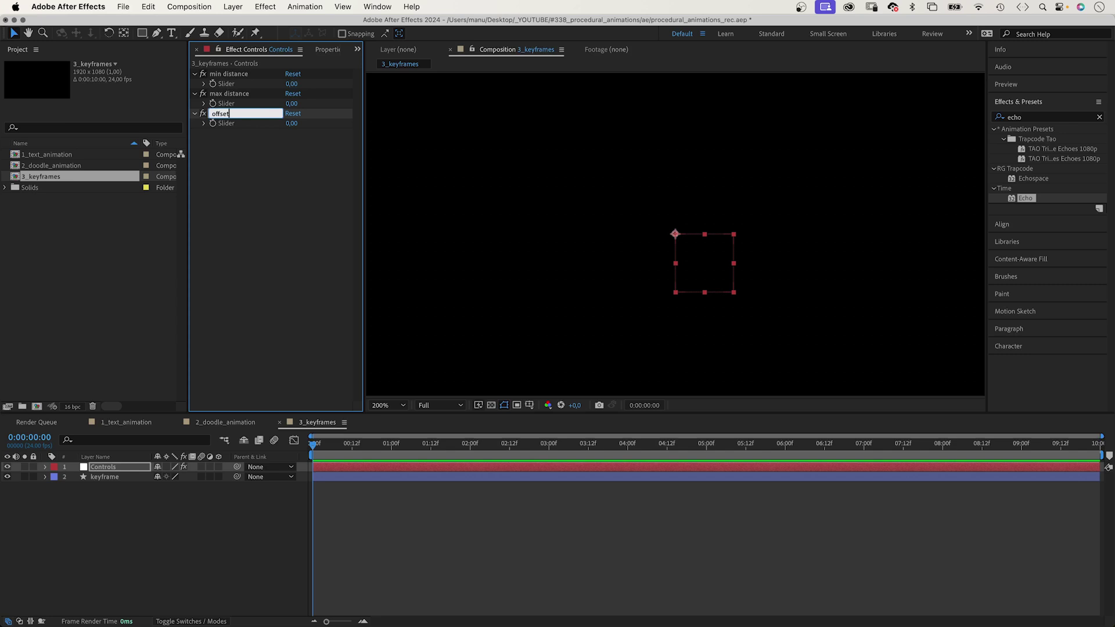
pyautogui.press('Return')
# - Set the offset time slider's range to 0–1 and reveal the distance slider bars
pyautogui.rightClick(224, 124)
pyautogui.click(233, 134)
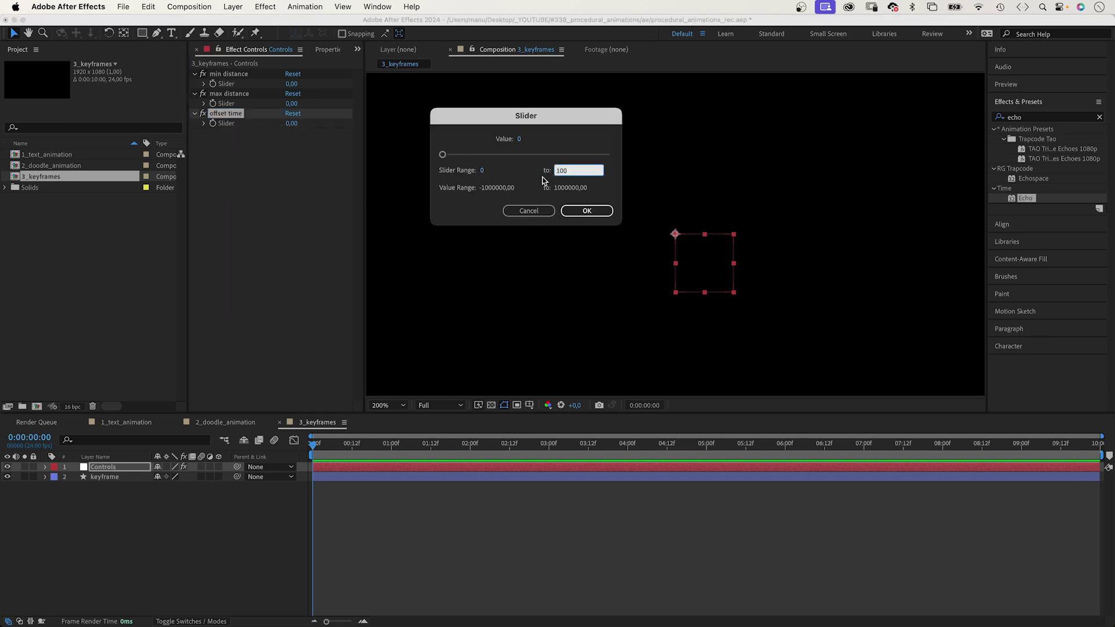
pyautogui.press('Return')
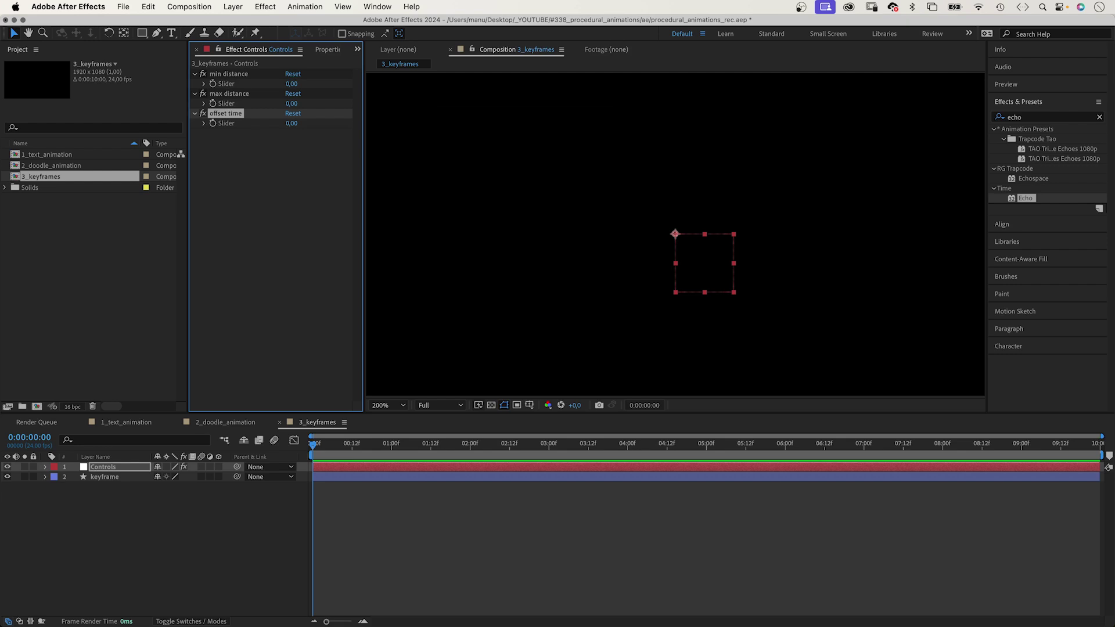
pyautogui.click(205, 84)
pyautogui.click(204, 119)
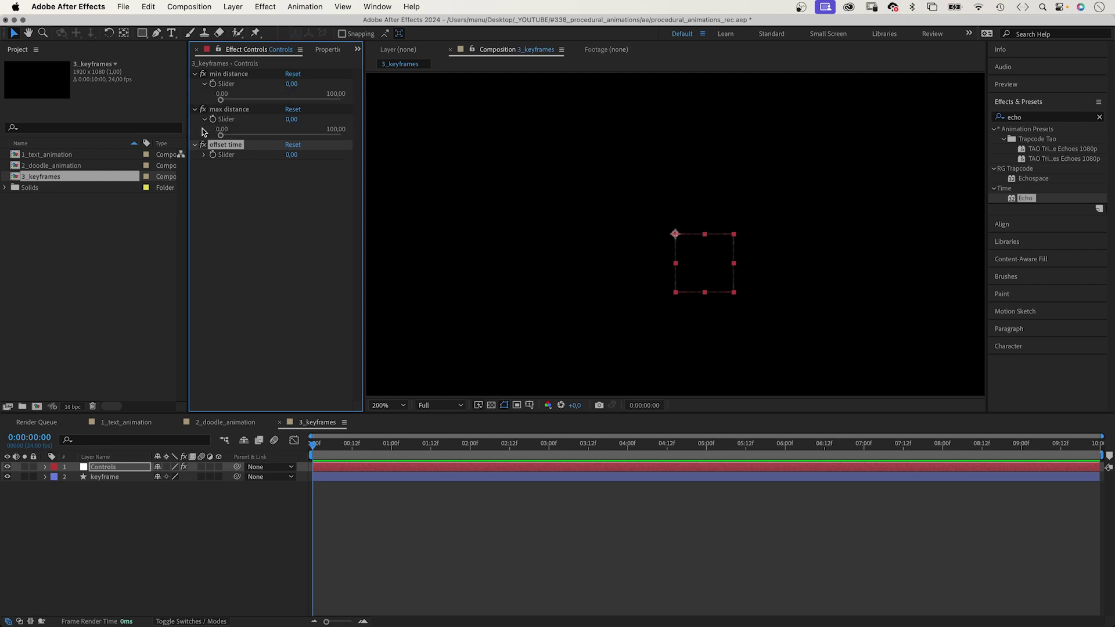
# - Separate the keyframe layer's Position into X Position (960) and Y Position (540)
pyautogui.click(203, 155)
pyautogui.click(124, 478)
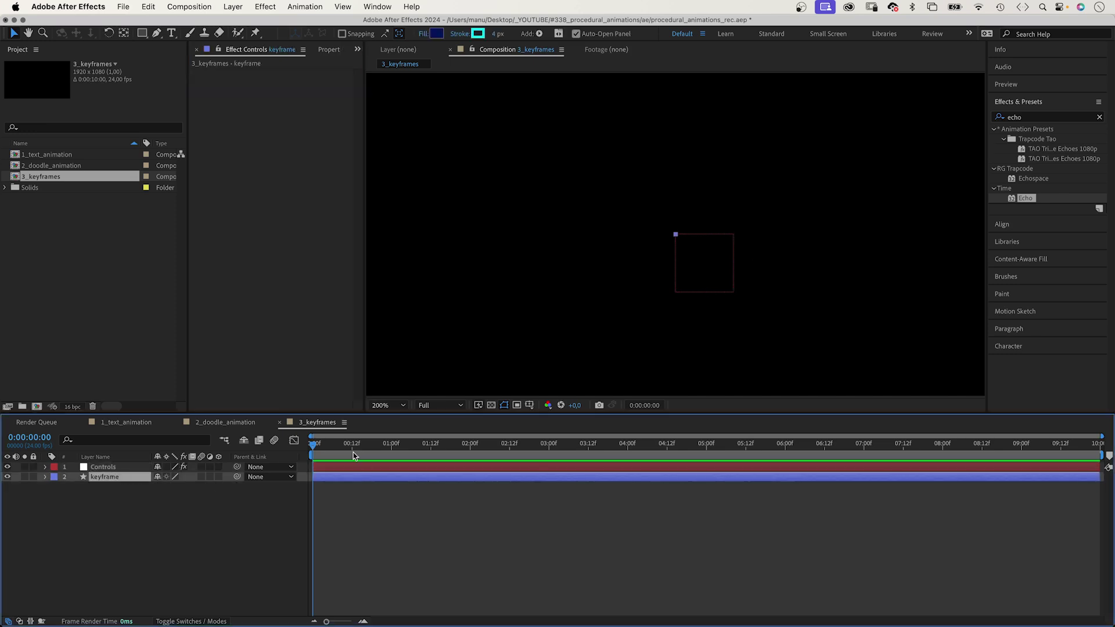
pyautogui.moveTo(353, 445); pyautogui.dragTo(384, 444)
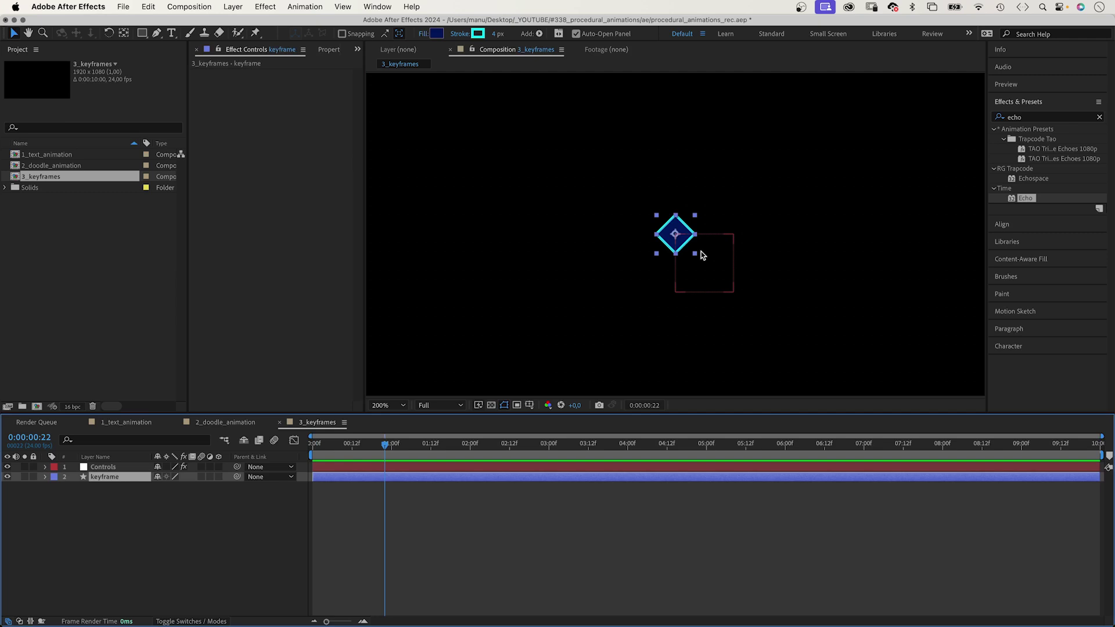
pyautogui.press(',')
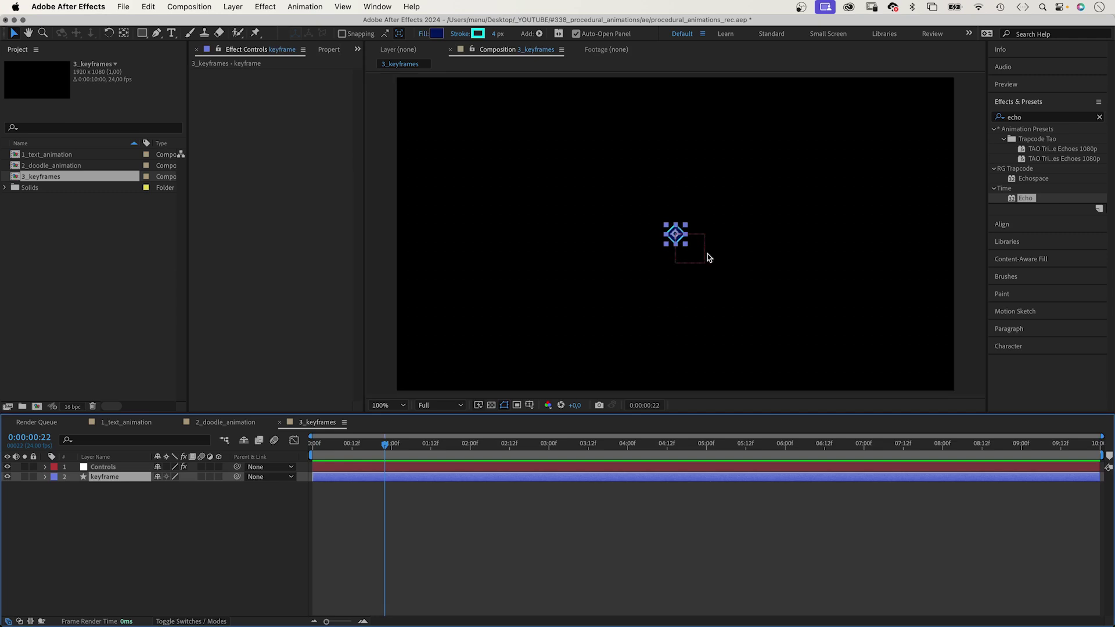
pyautogui.press('p')
pyautogui.rightClick(90, 486)
pyautogui.click(120, 475)
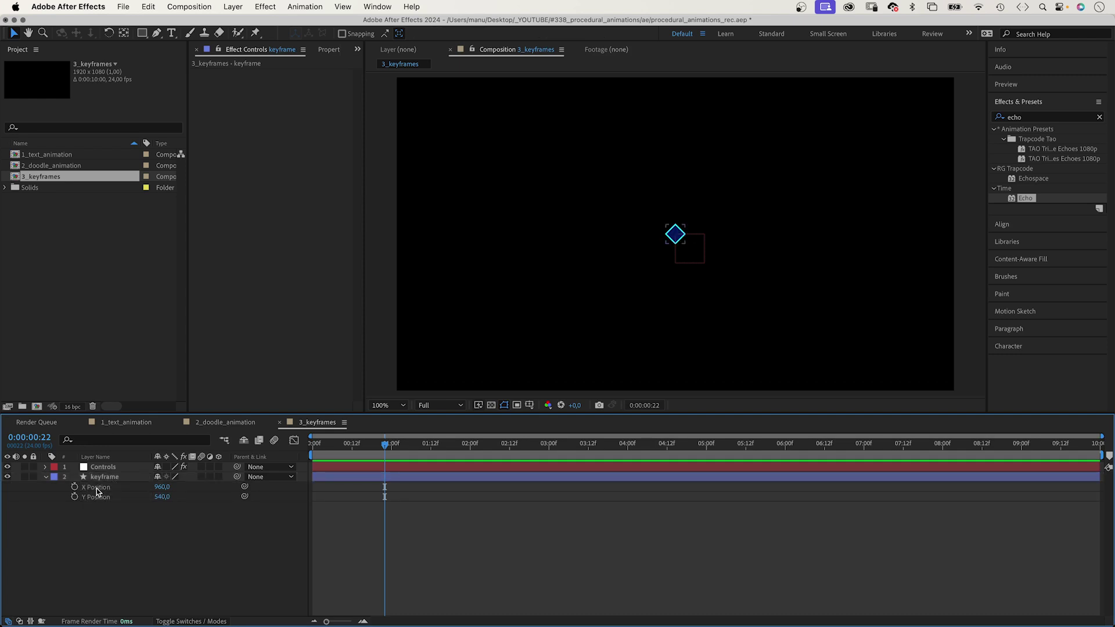
pyautogui.click(96, 487)
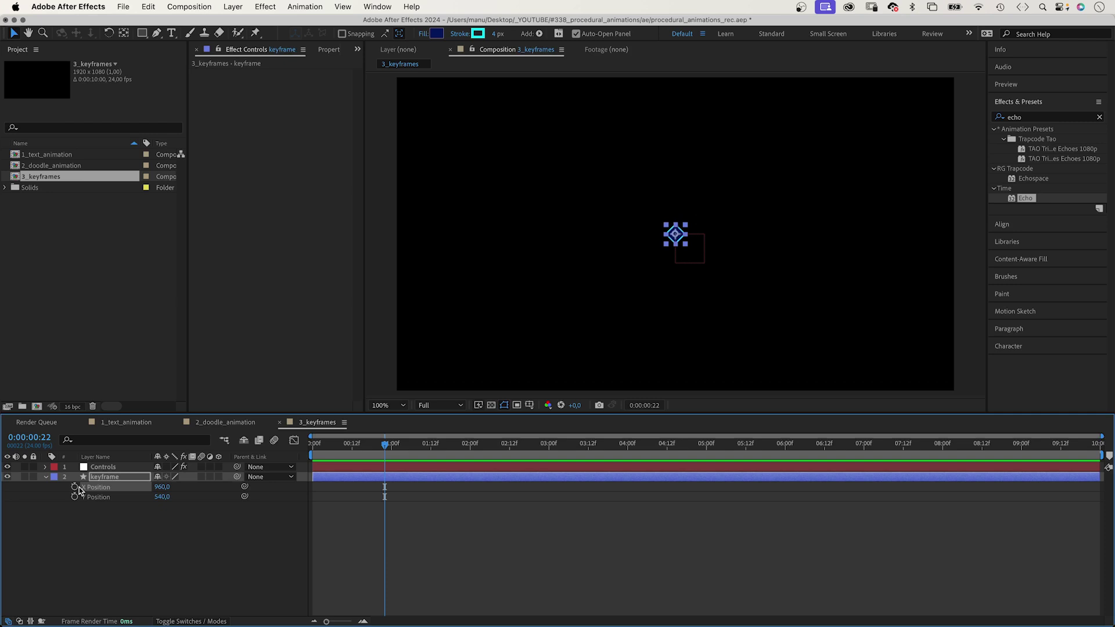
# - Give X Position the expression seedRandom(index, timeless = true); random()
pyautogui.keyDown('alt'); pyautogui.click(74, 486); pyautogui.keyUp('alt')
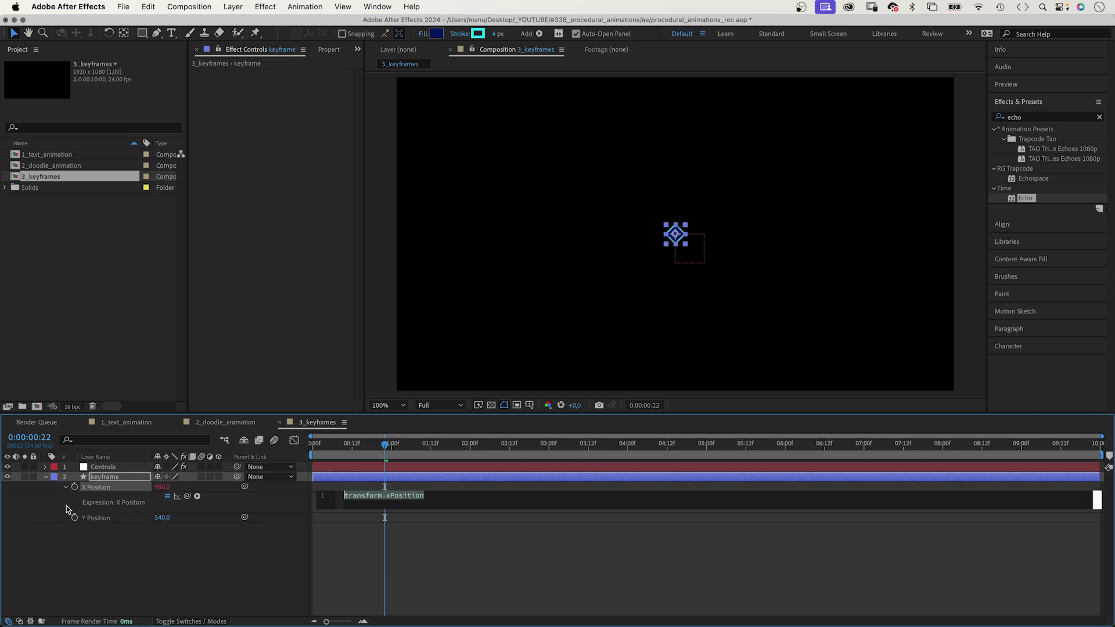
pyautogui.write('seedr')
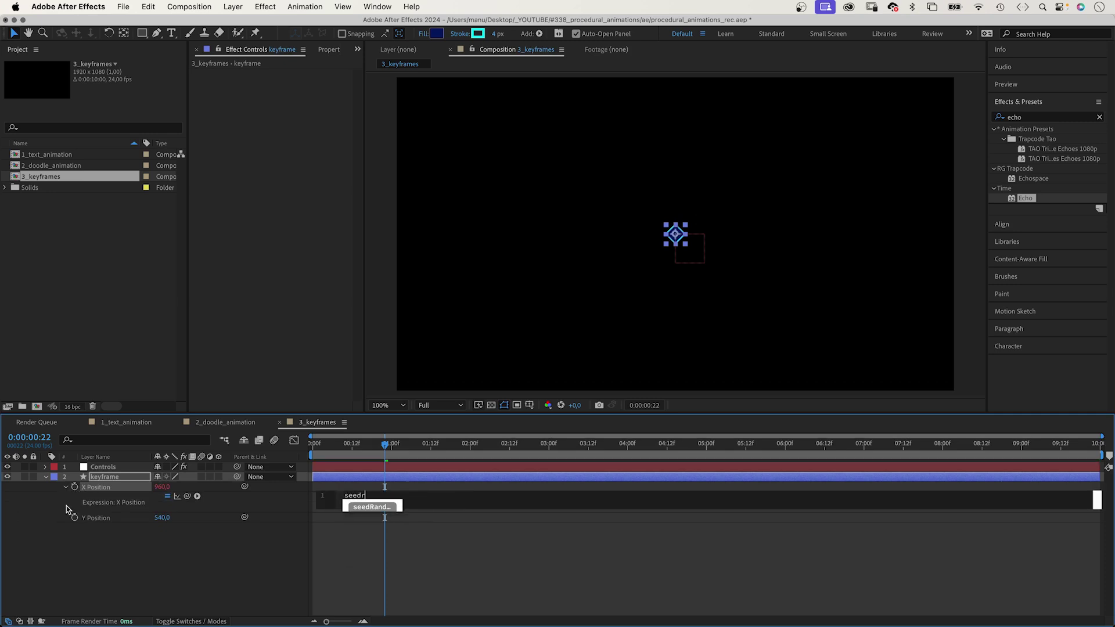
pyautogui.press('Return')
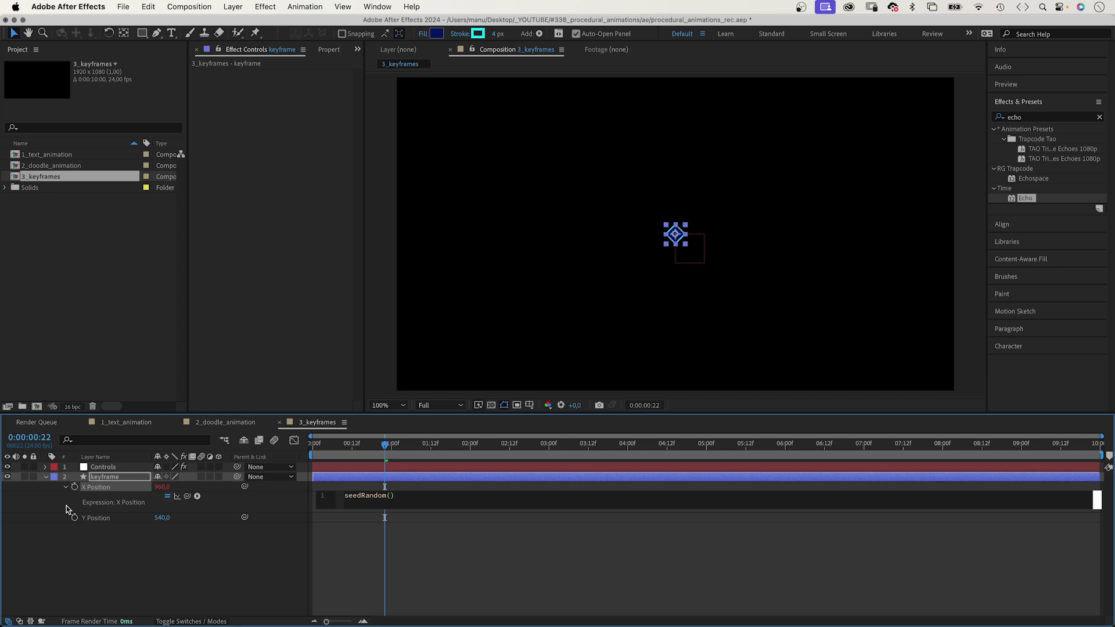
pyautogui.write('index')
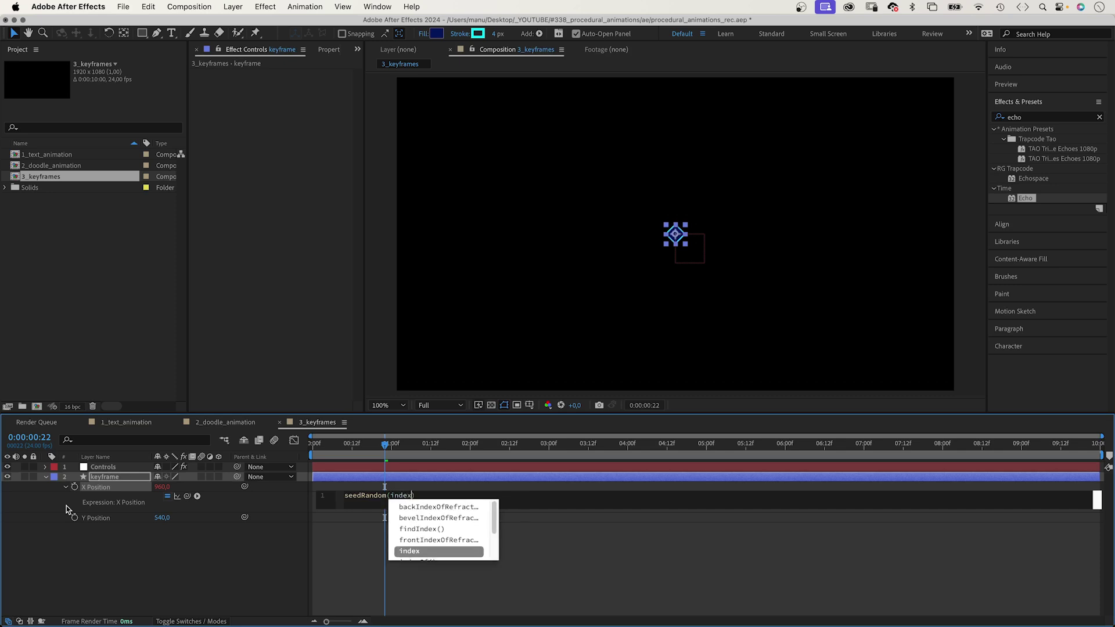
pyautogui.write(', timeless')
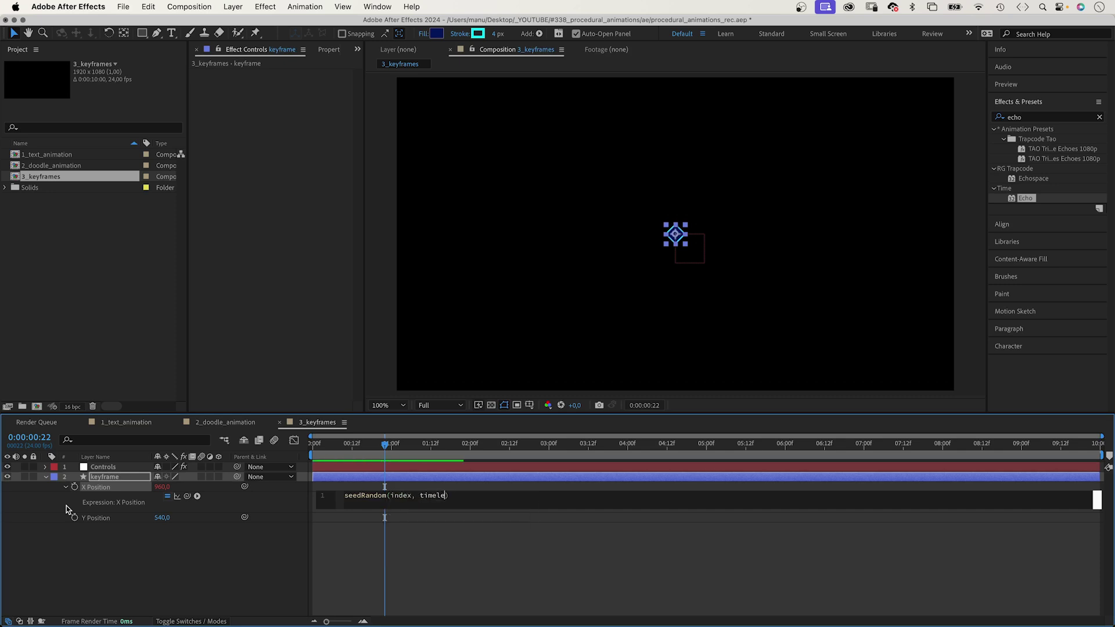
pyautogui.write(' = treu')
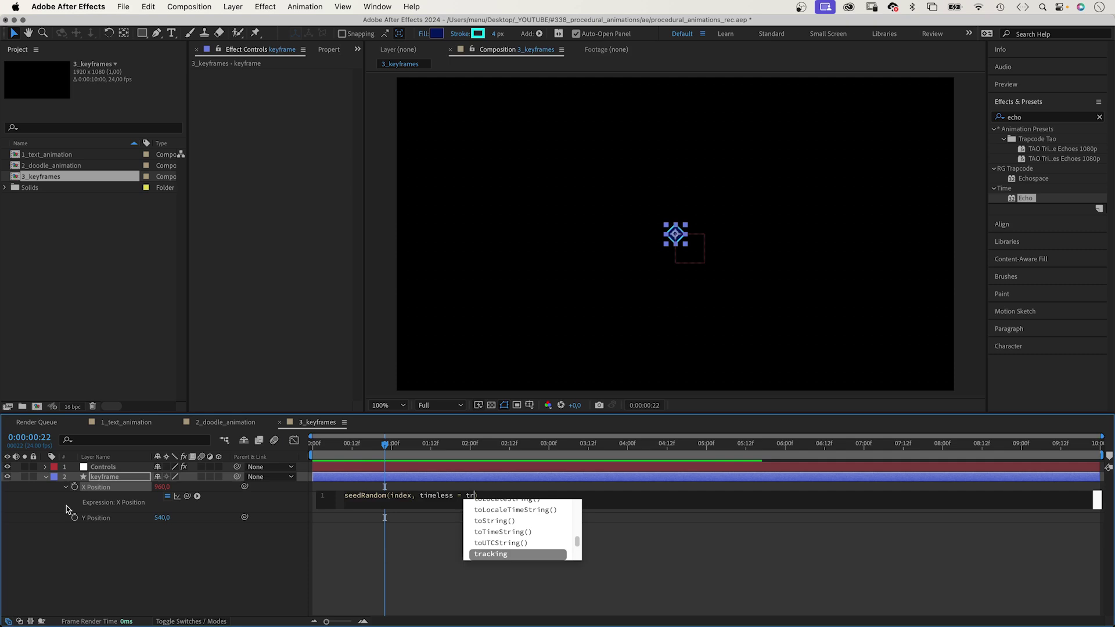
pyautogui.press('BackSpace')
pyautogui.press('BackSpace')
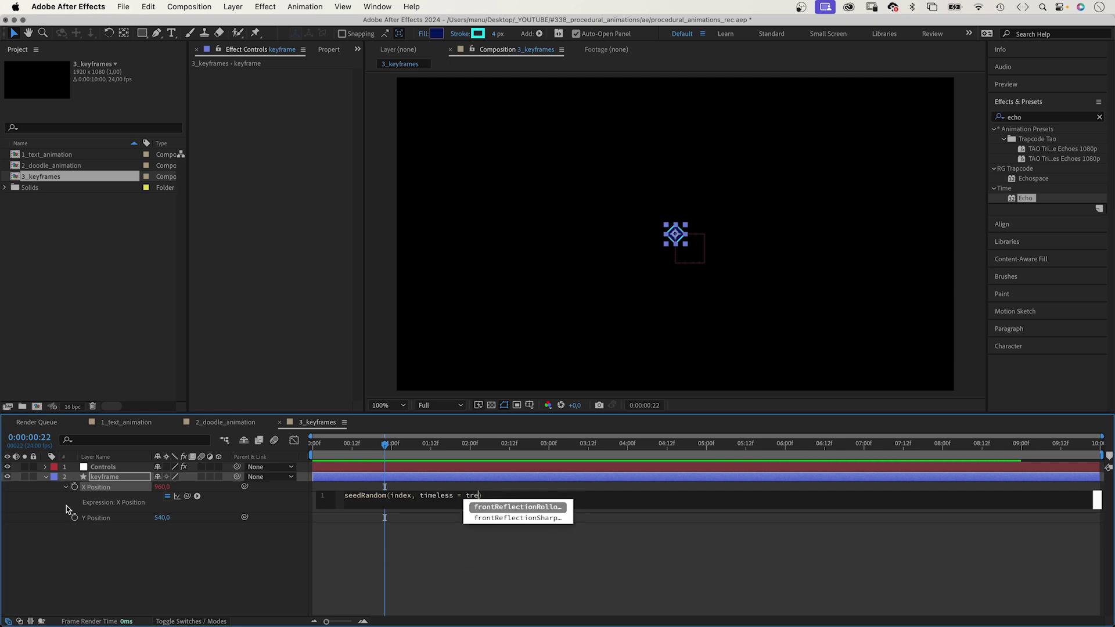
pyautogui.write('ue)')
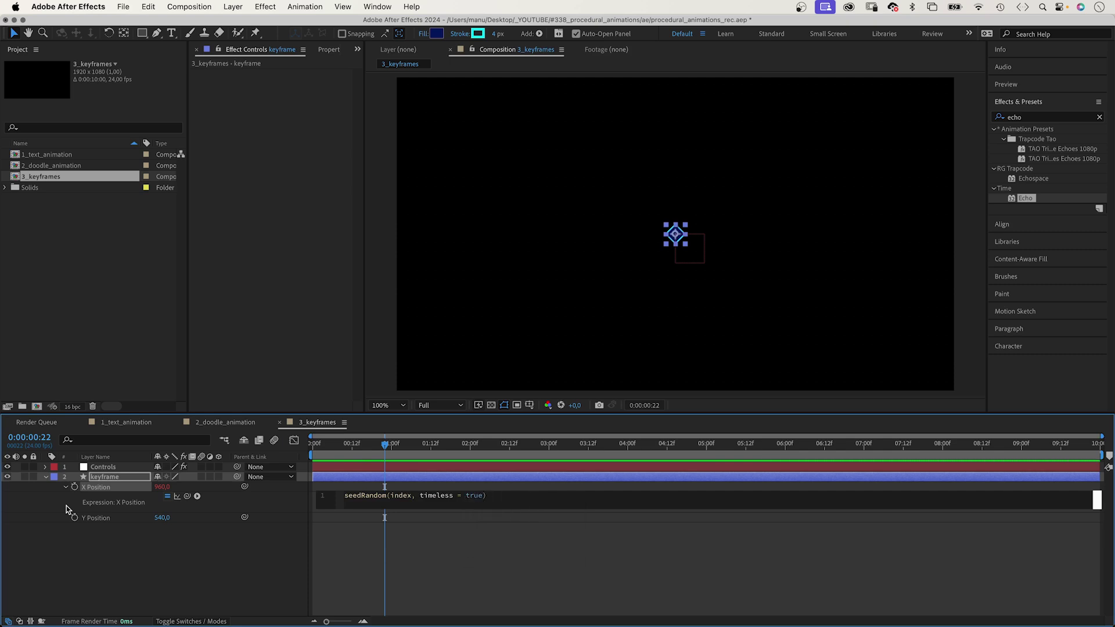
pyautogui.write('; rand')
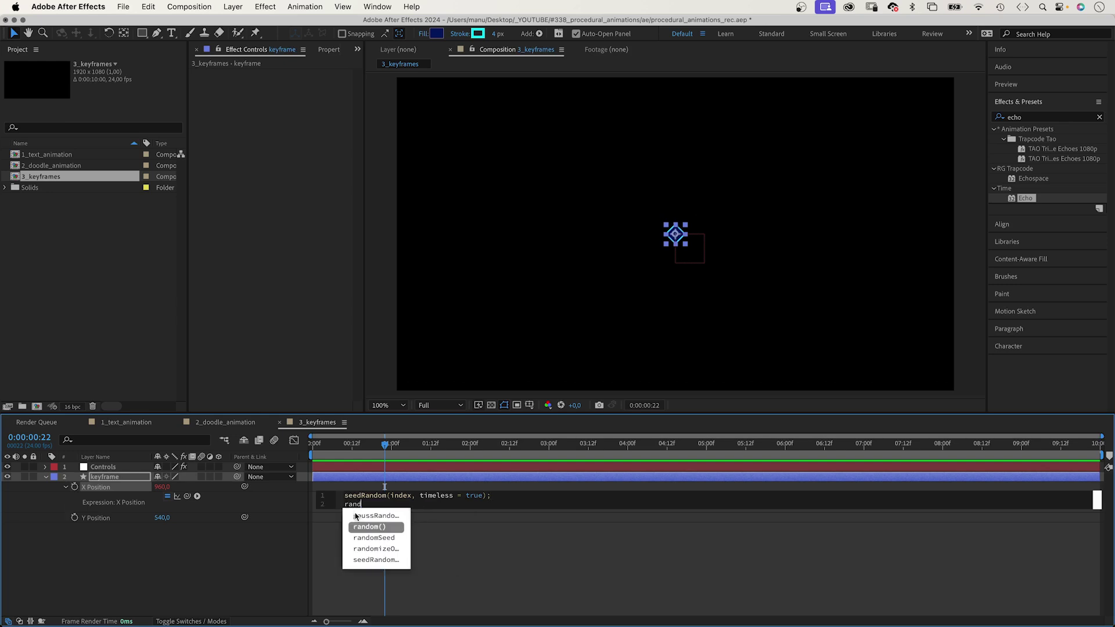
pyautogui.write('om(')
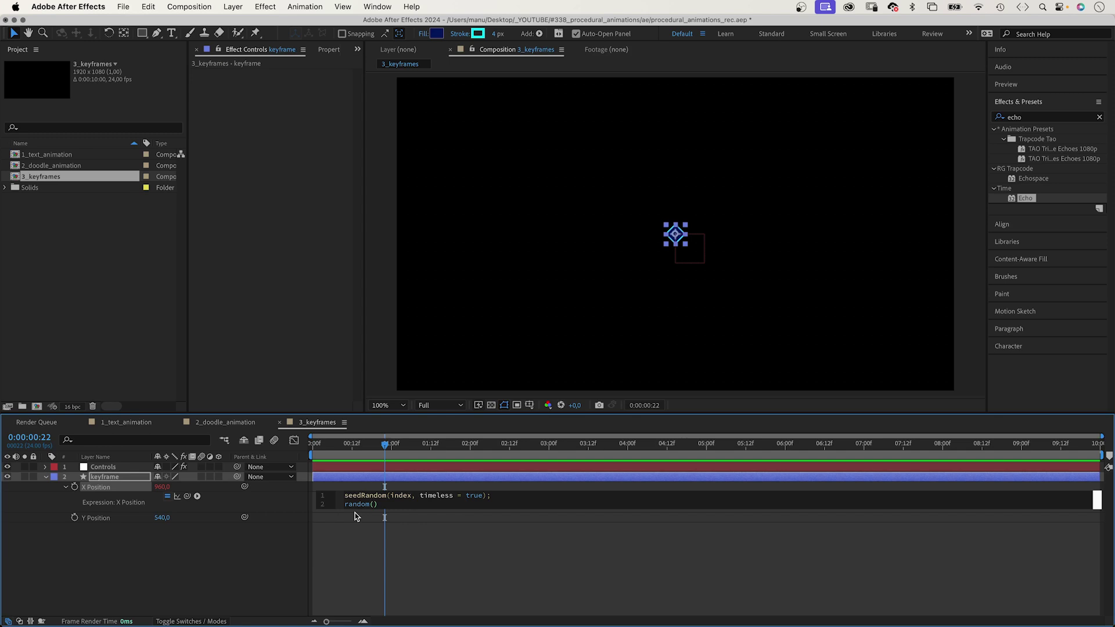
# - Link random()'s bounds to the min distance and max distance sliders, then test a distance value
pyautogui.click(93, 468)
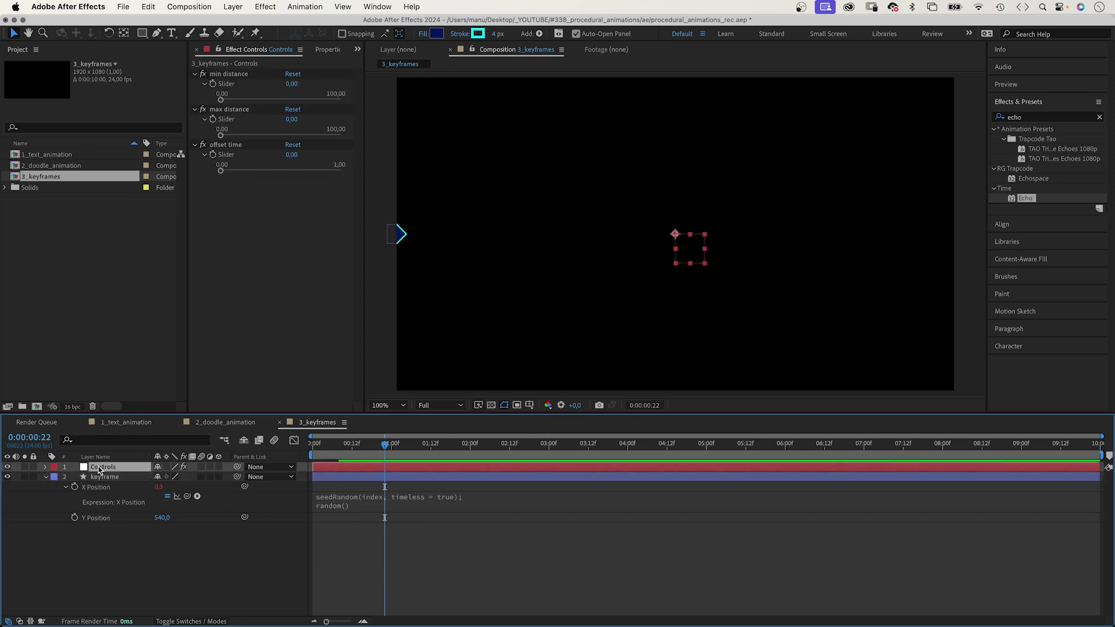
pyautogui.click(220, 61)
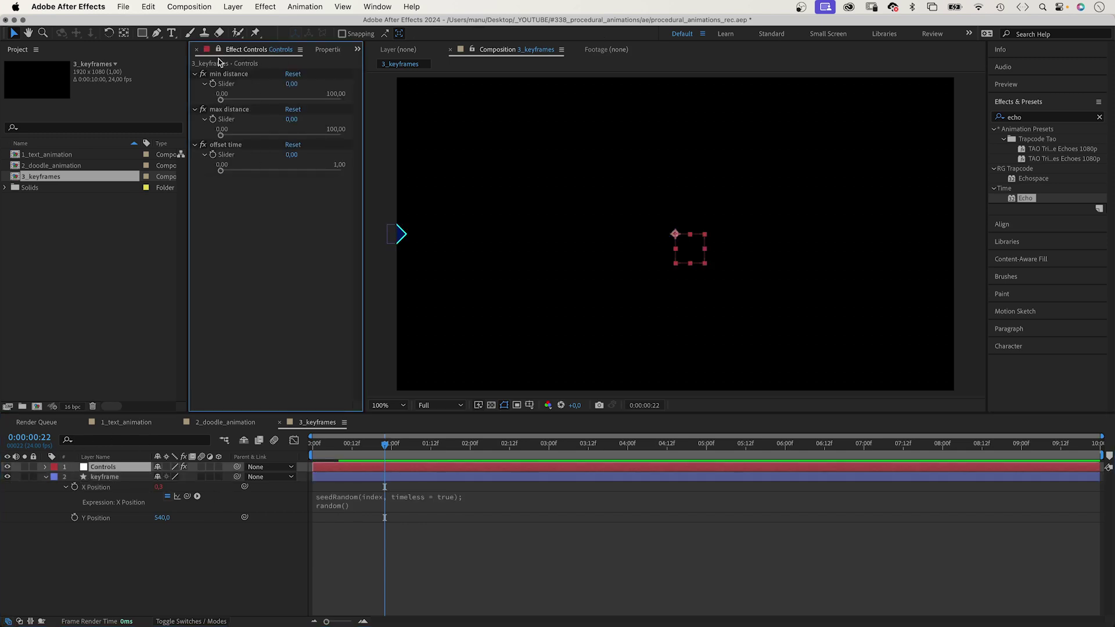
pyautogui.click(336, 506)
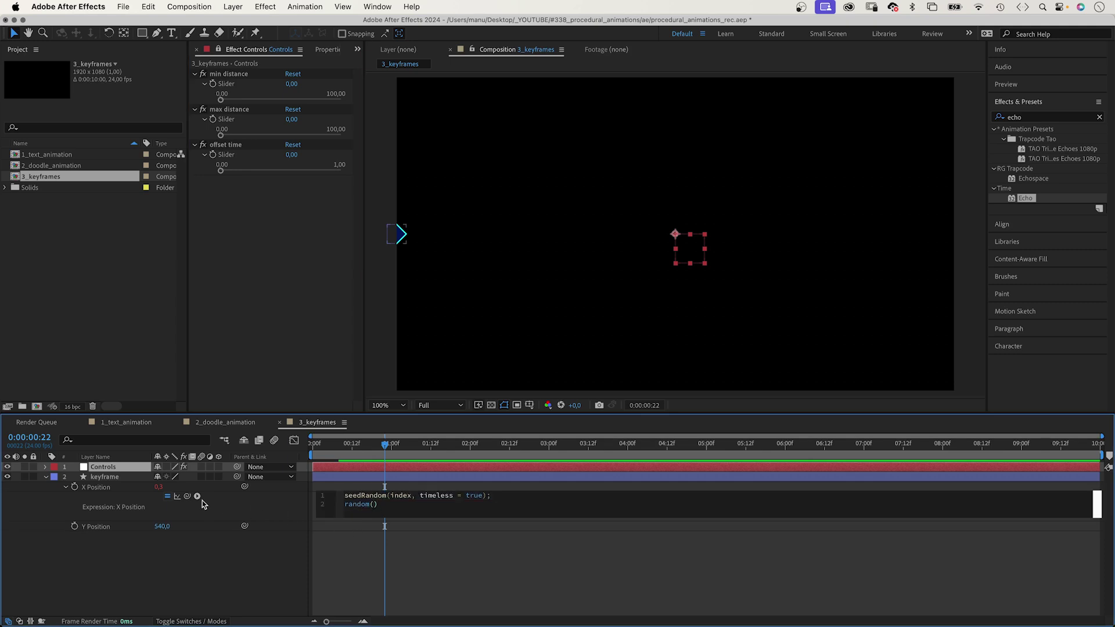
pyautogui.moveTo(186, 496); pyautogui.dragTo(230, 84)
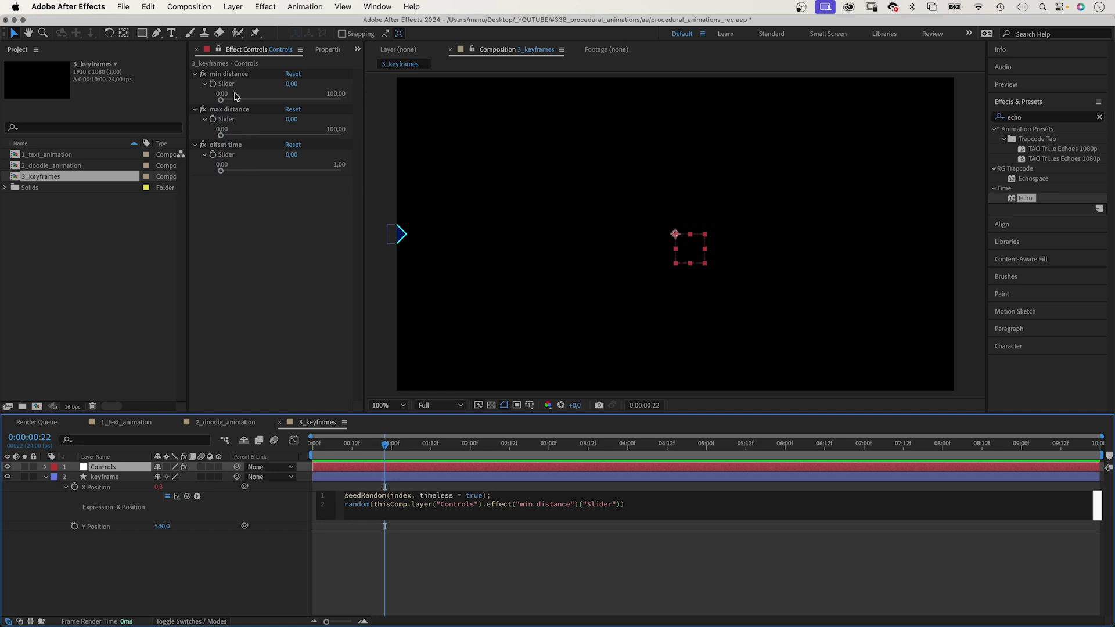
pyautogui.write(',')
pyautogui.moveTo(188, 497); pyautogui.dragTo(329, 135)
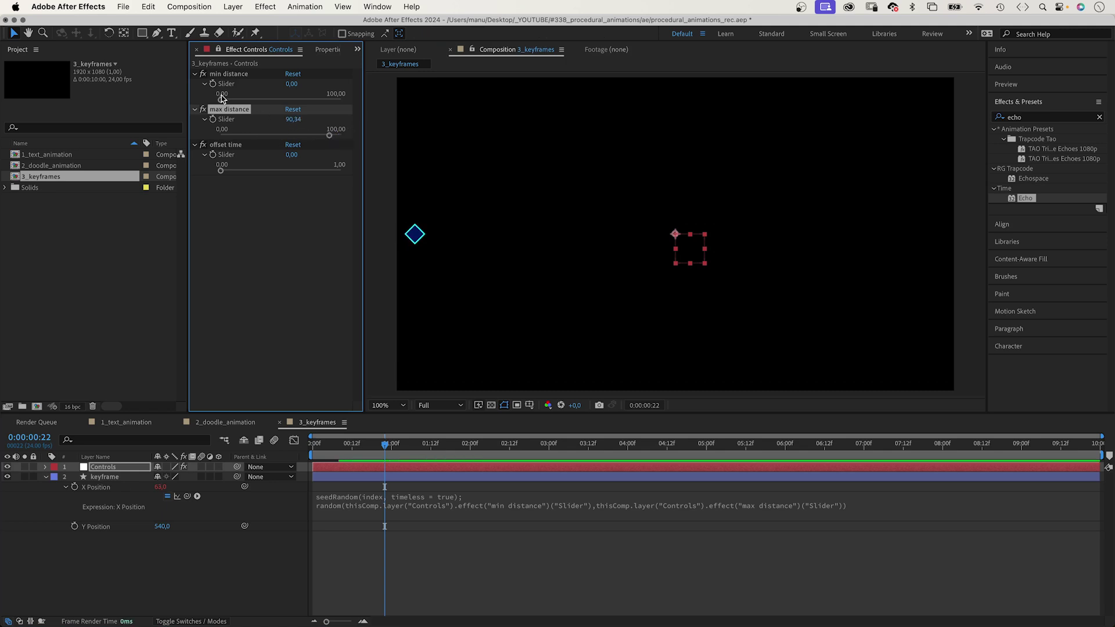
pyautogui.moveTo(221, 99); pyautogui.dragTo(296, 100)
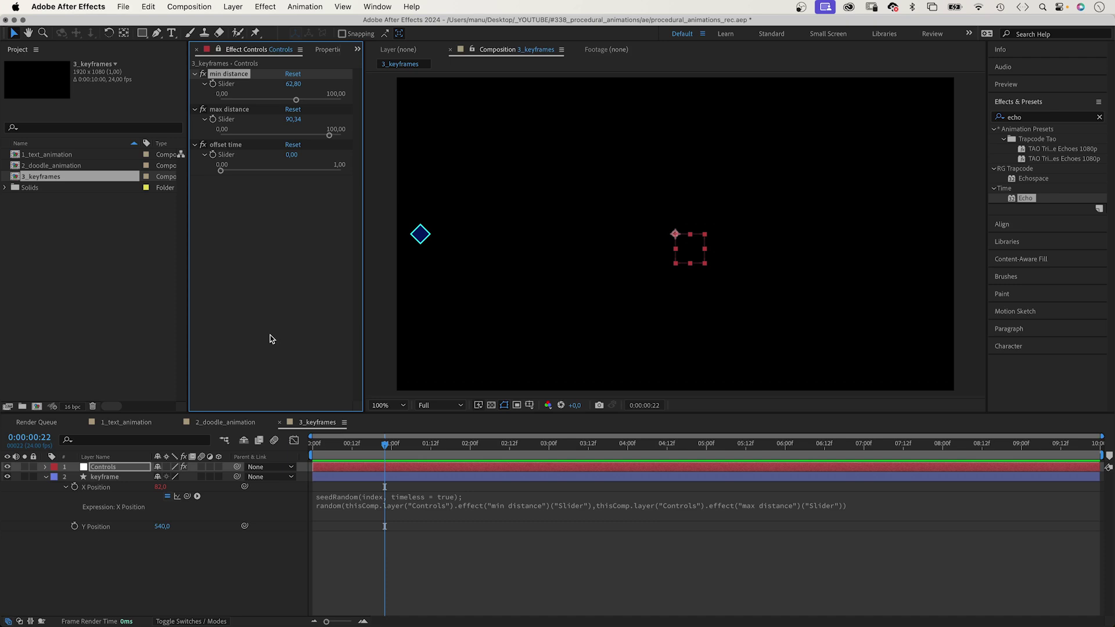
pyautogui.click(98, 476)
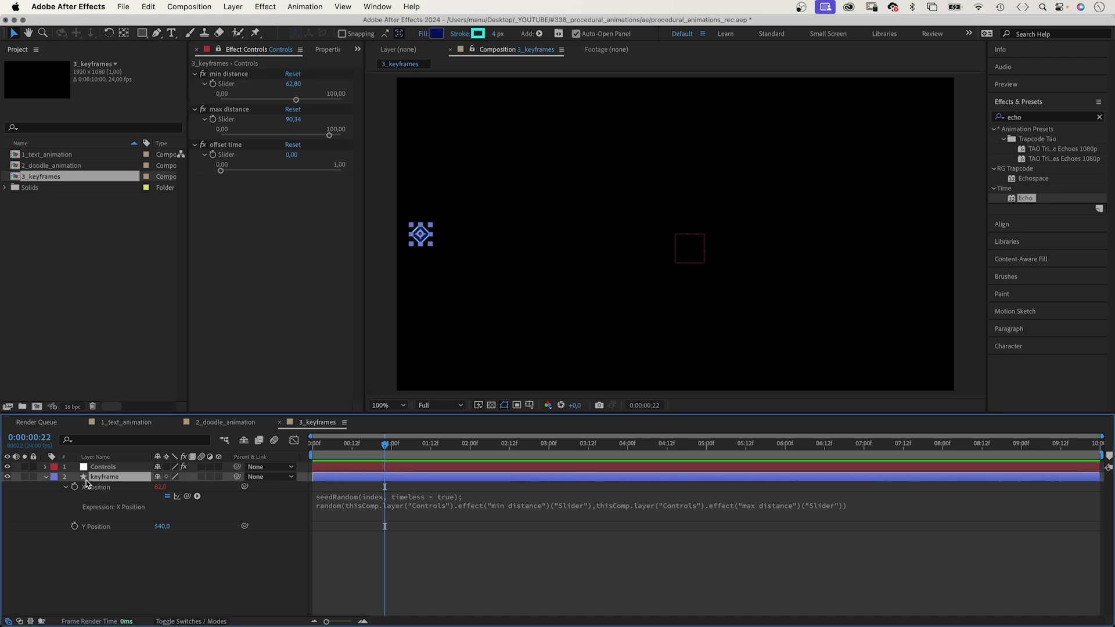
pyautogui.hotkey('shift', 's')
# - Give Scale the expression valueAtTime(time-index*offset time slider) and set offset time to 0.10
pyautogui.keyDown('alt'); pyautogui.click(74, 537); pyautogui.keyUp('alt')
pyautogui.write('valueat')
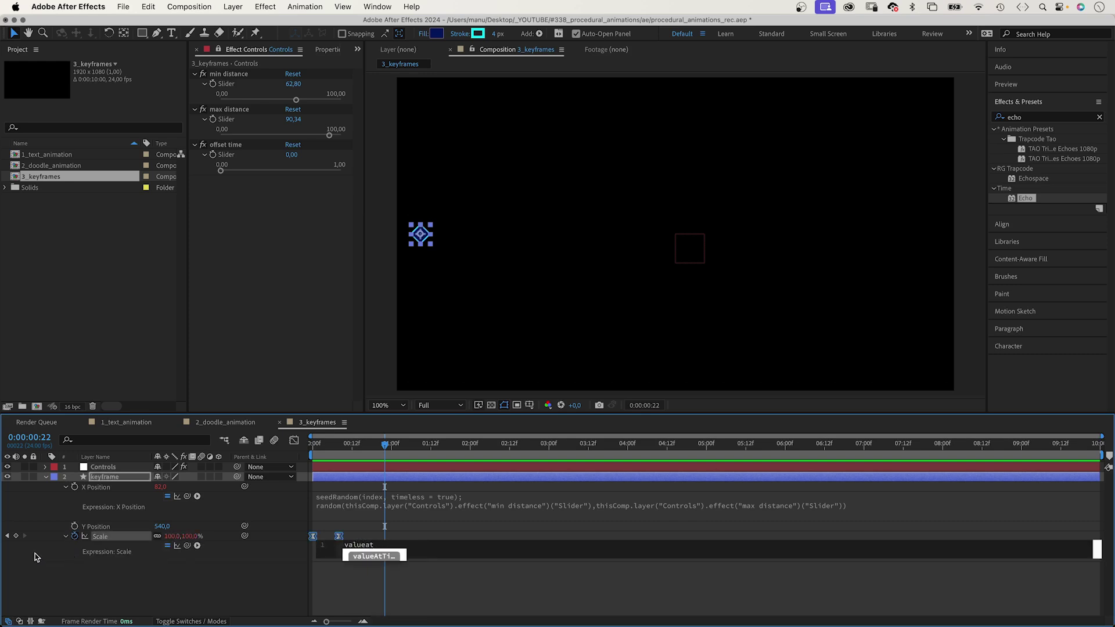
pyautogui.press('Return')
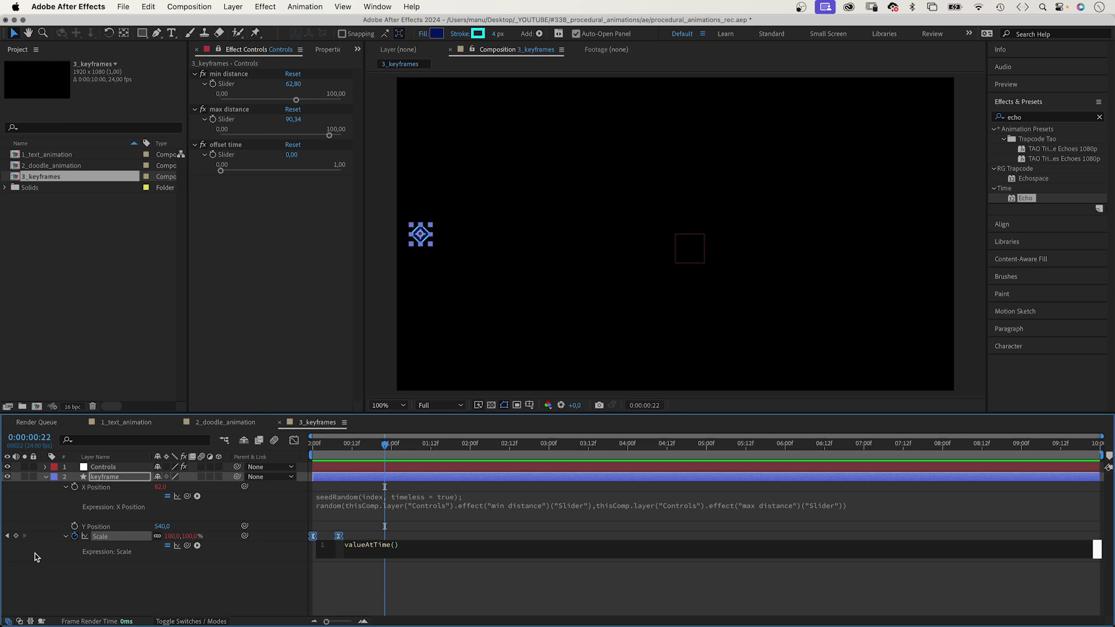
pyautogui.write('time-inde')
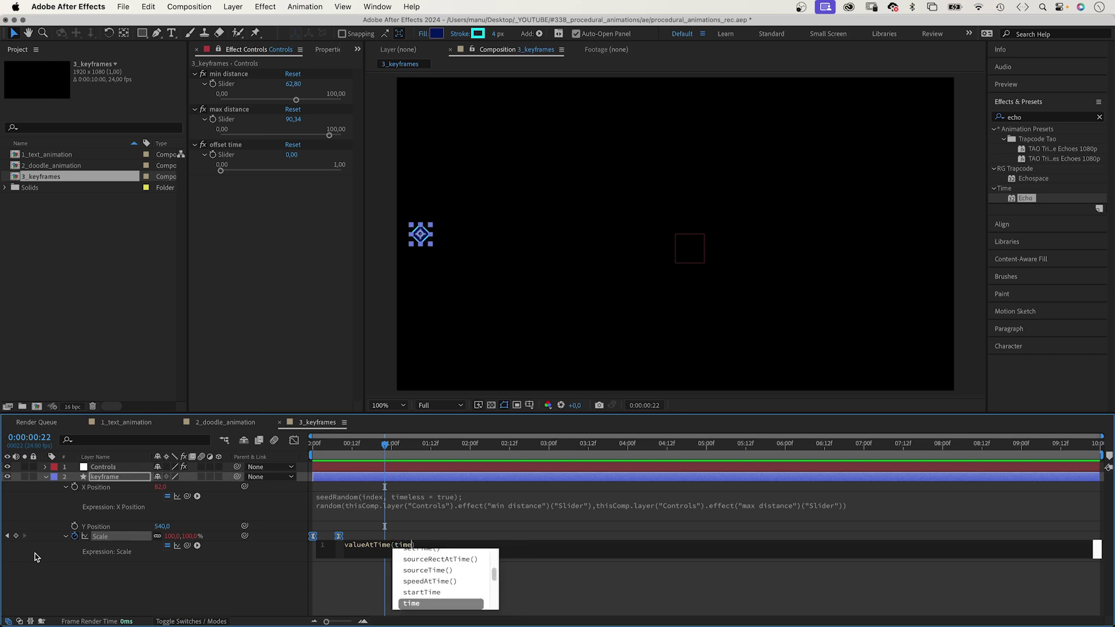
pyautogui.write('x')
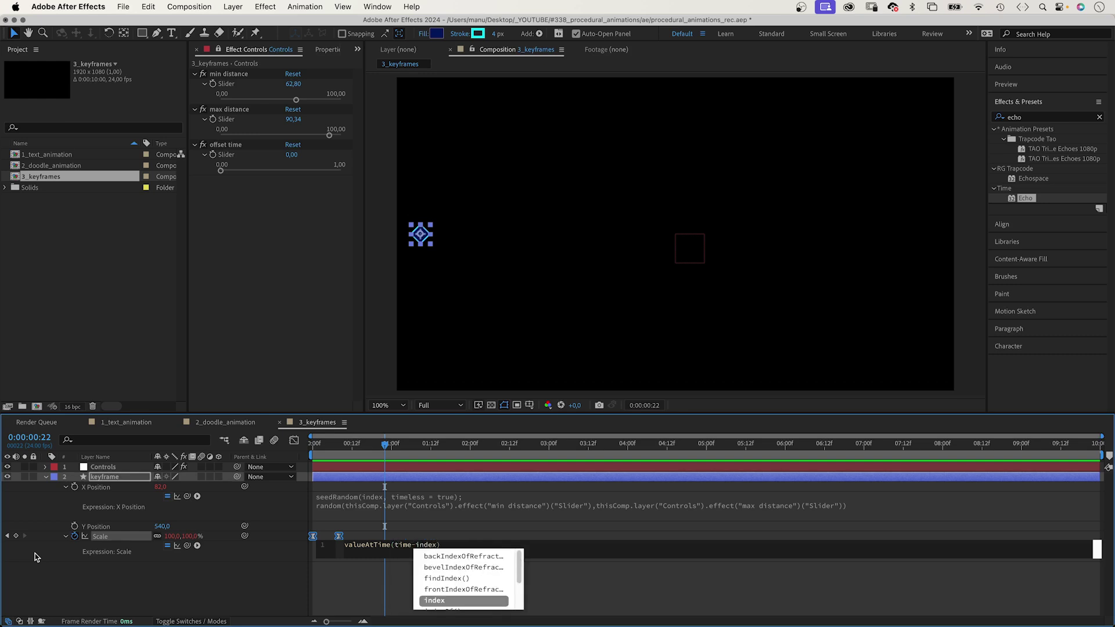
pyautogui.press('Escape')
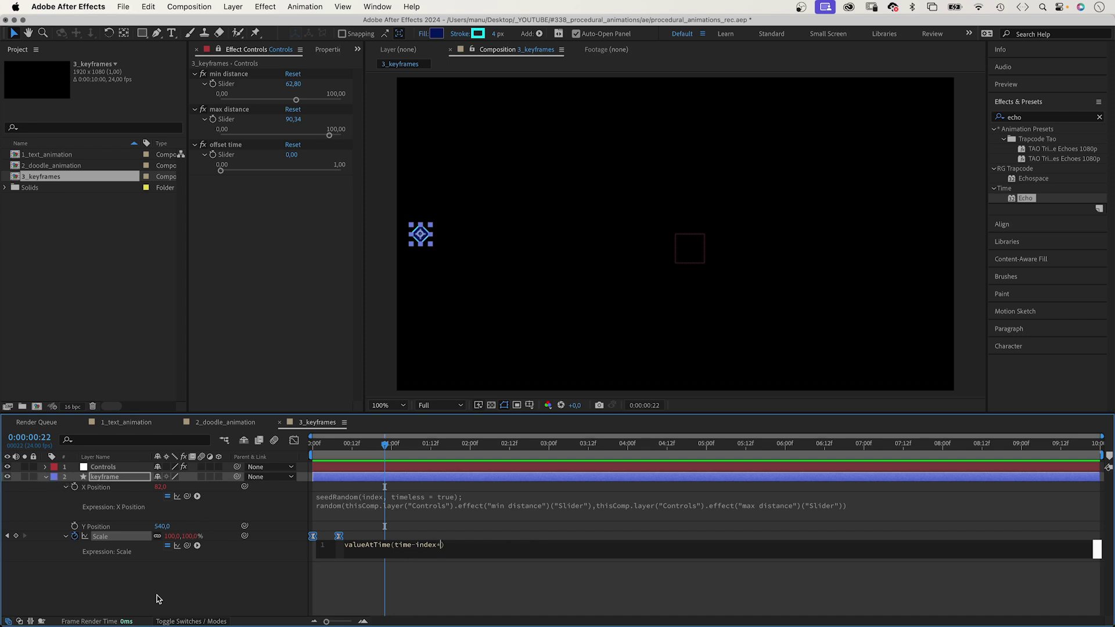
pyautogui.moveTo(187, 545); pyautogui.dragTo(233, 156)
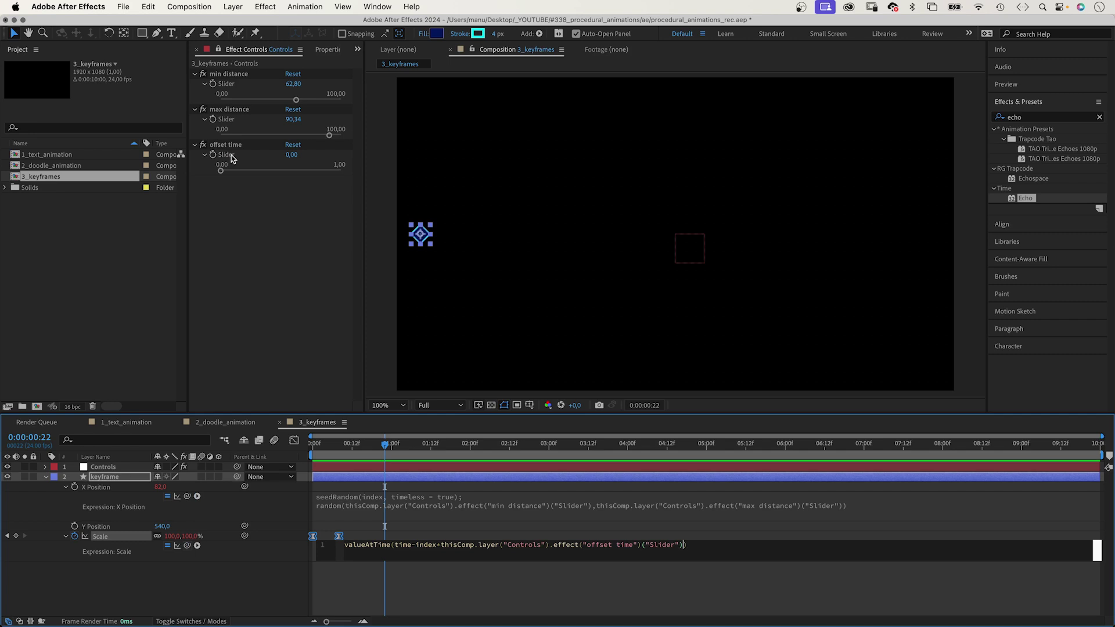
pyautogui.click(291, 155)
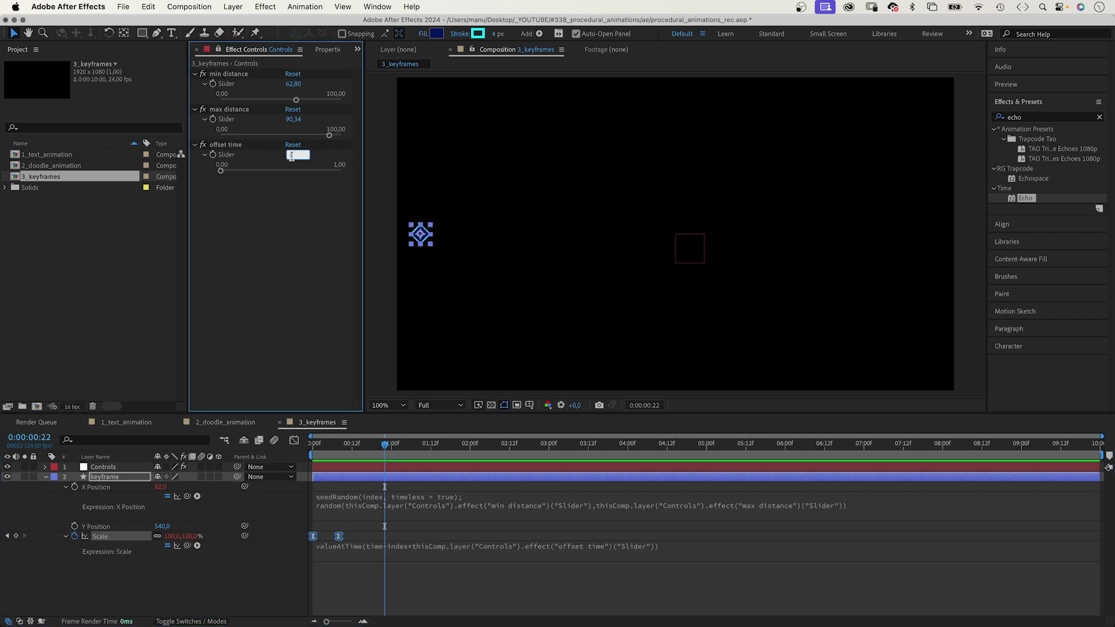
pyautogui.write('0,1')
pyautogui.click(222, 580)
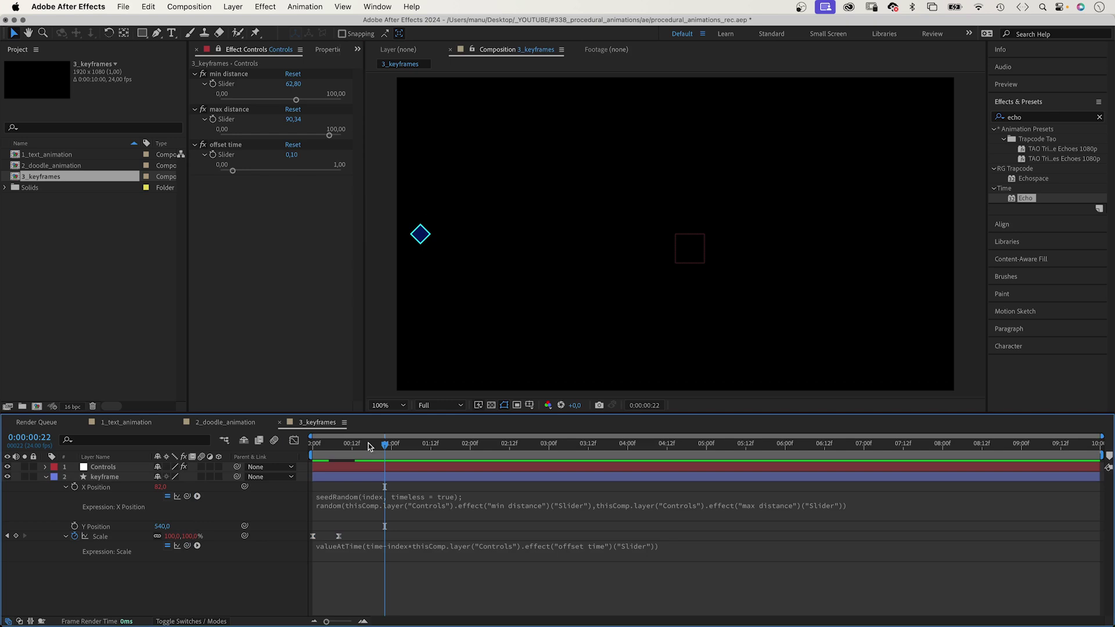
pyautogui.moveTo(368, 444); pyautogui.dragTo(464, 446)
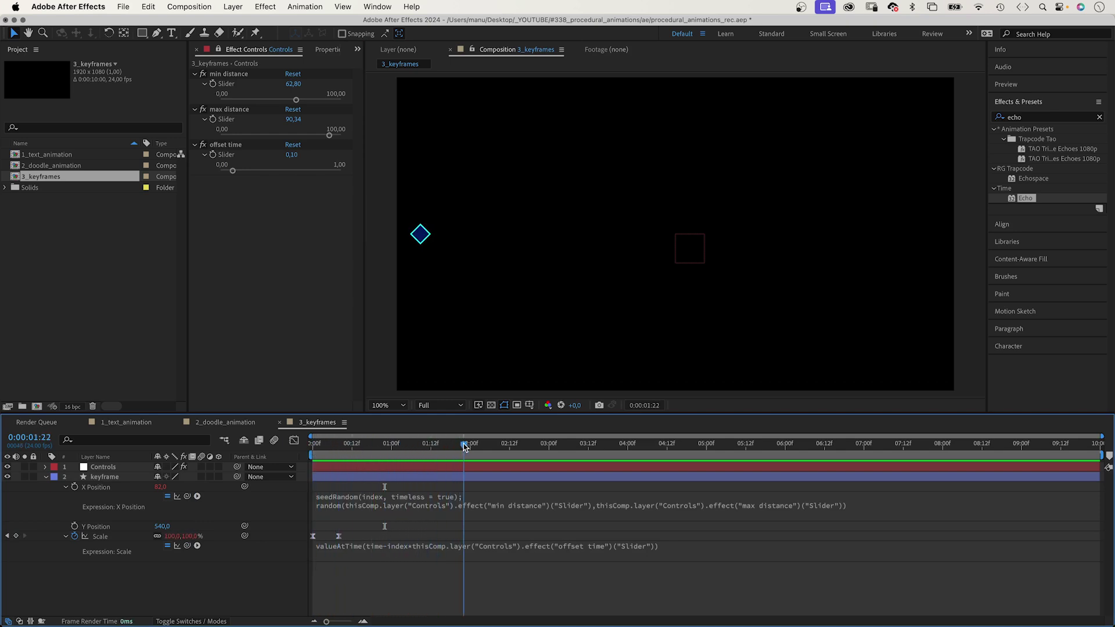
# - Duplicate the diamond layer and show the X Position expressions of keyframe and keyframe 2
pyautogui.click(46, 479)
pyautogui.click(99, 477)
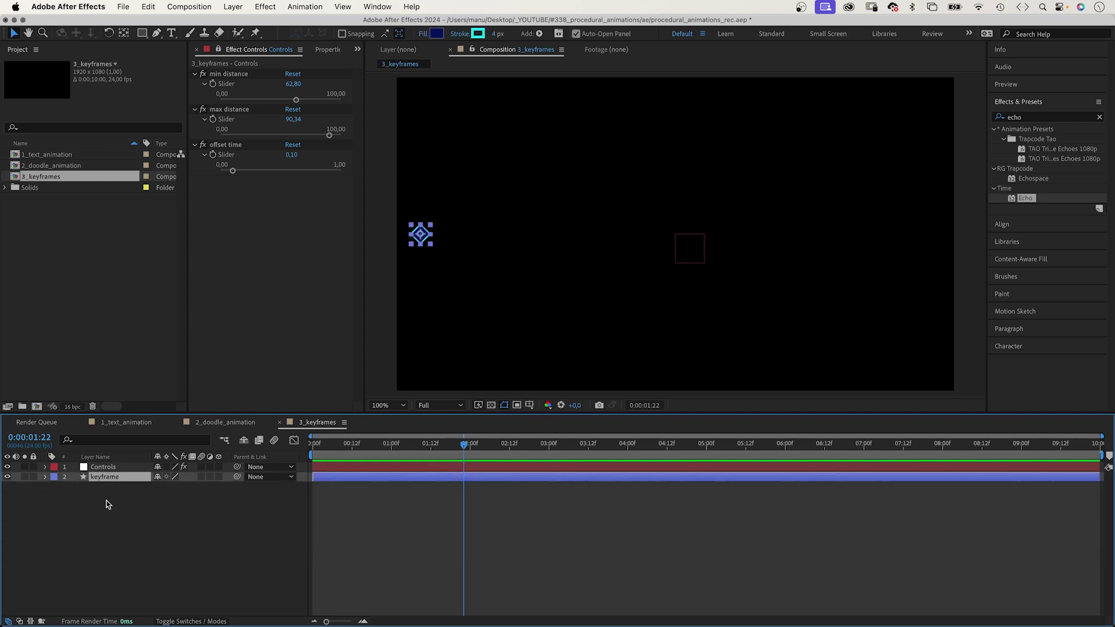
pyautogui.hotkey('ctrl', 'd')
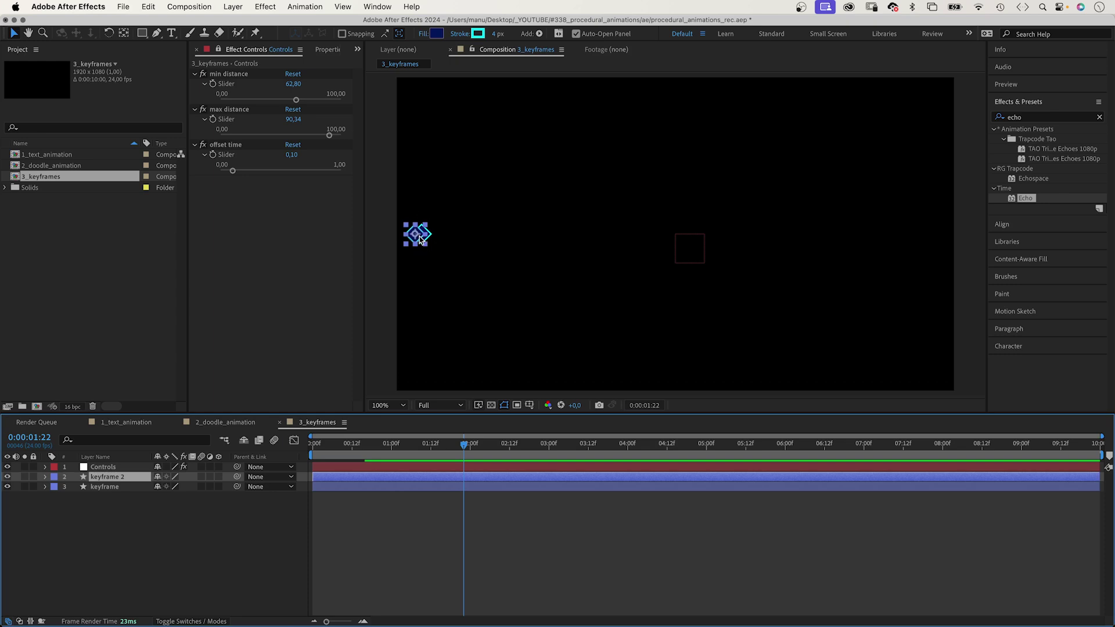
pyautogui.click(102, 487)
pyautogui.press('p')
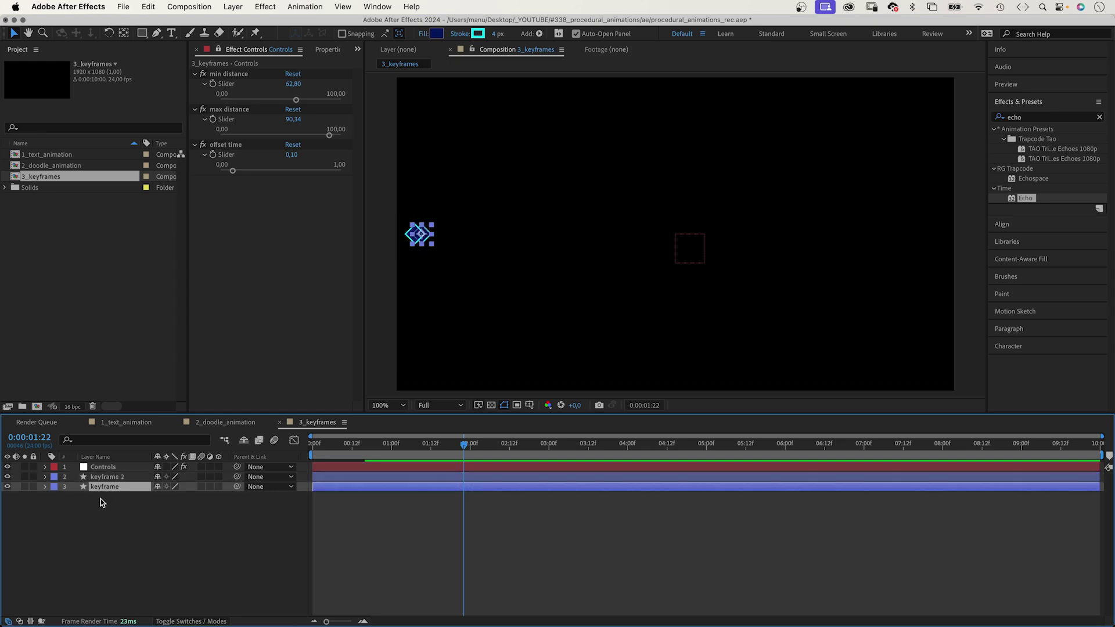
pyautogui.click(63, 497)
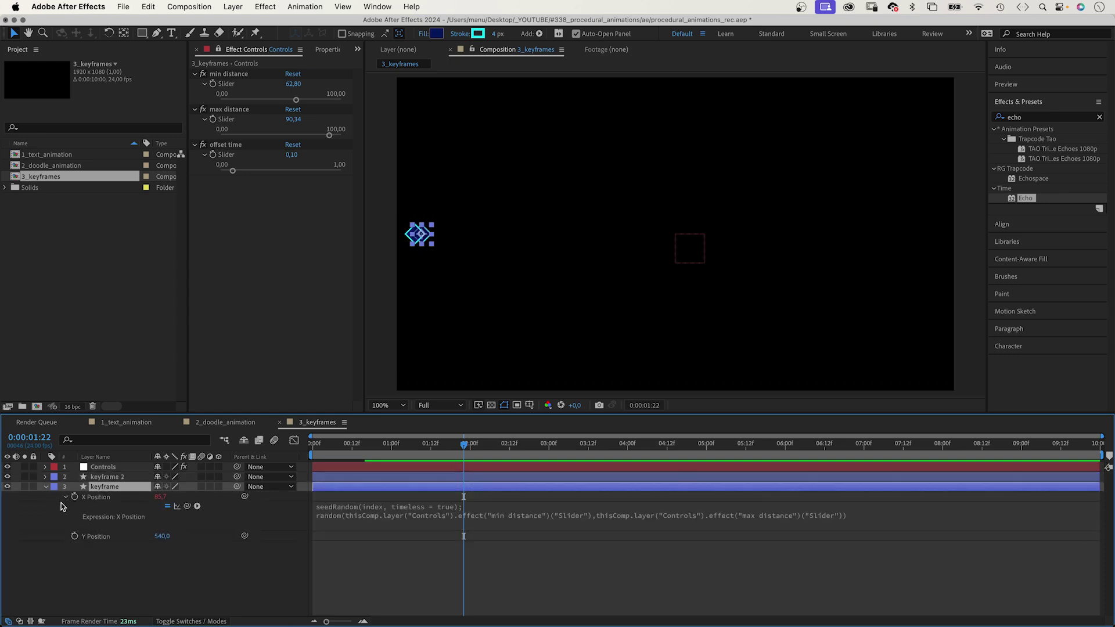
pyautogui.click(102, 476)
pyautogui.press('p')
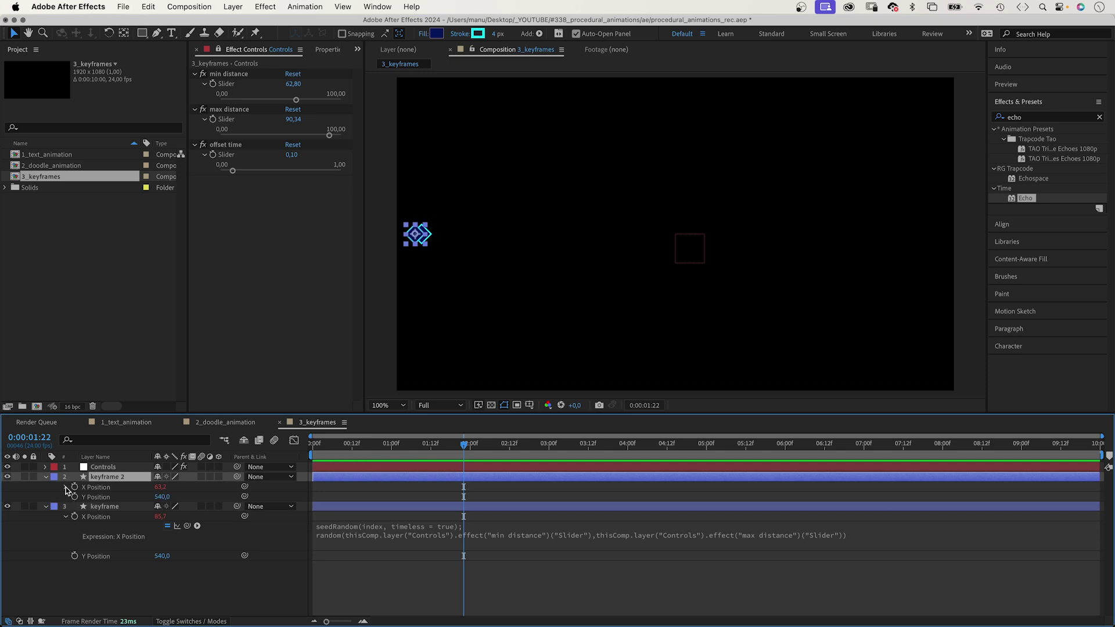
pyautogui.click(65, 487)
# - Append + thisComp.layer(index-1).transform.xPosition to the keyframe layer's X Position expression
pyautogui.click(870, 532)
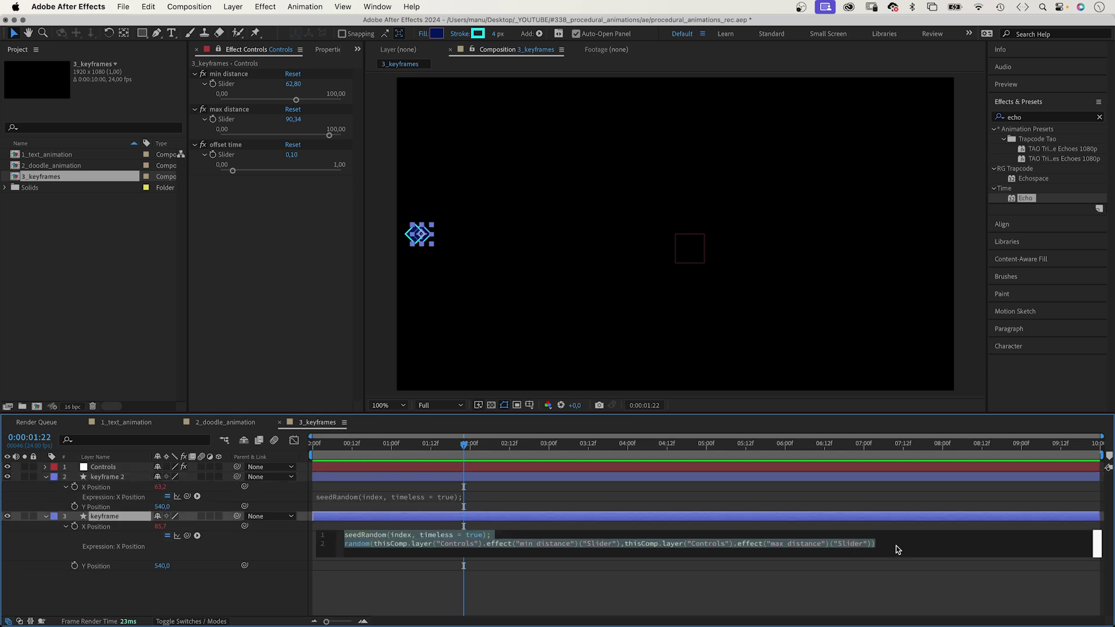
pyautogui.click(882, 550)
pyautogui.write('+')
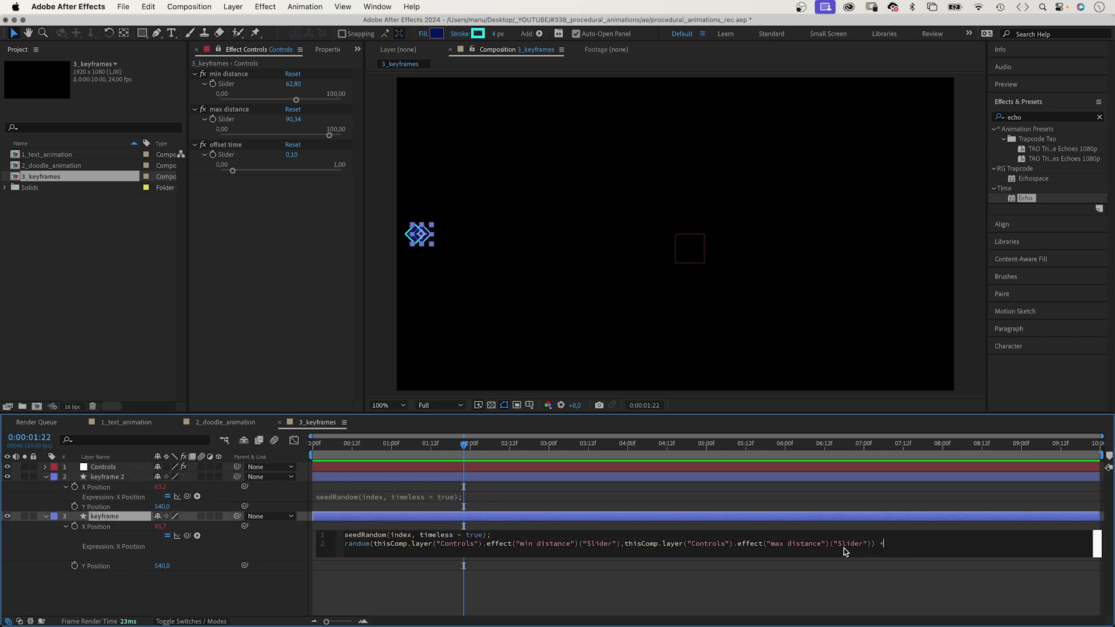
pyautogui.moveTo(186, 535); pyautogui.dragTo(117, 491)
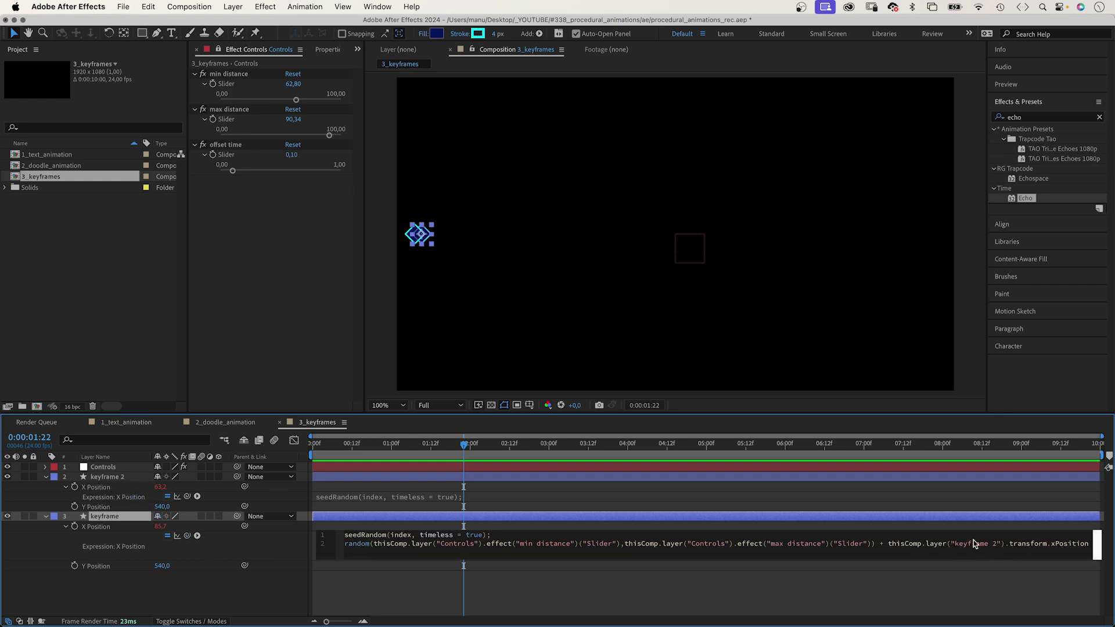
pyautogui.moveTo(999, 546); pyautogui.dragTo(950, 547)
pyautogui.write('index-')
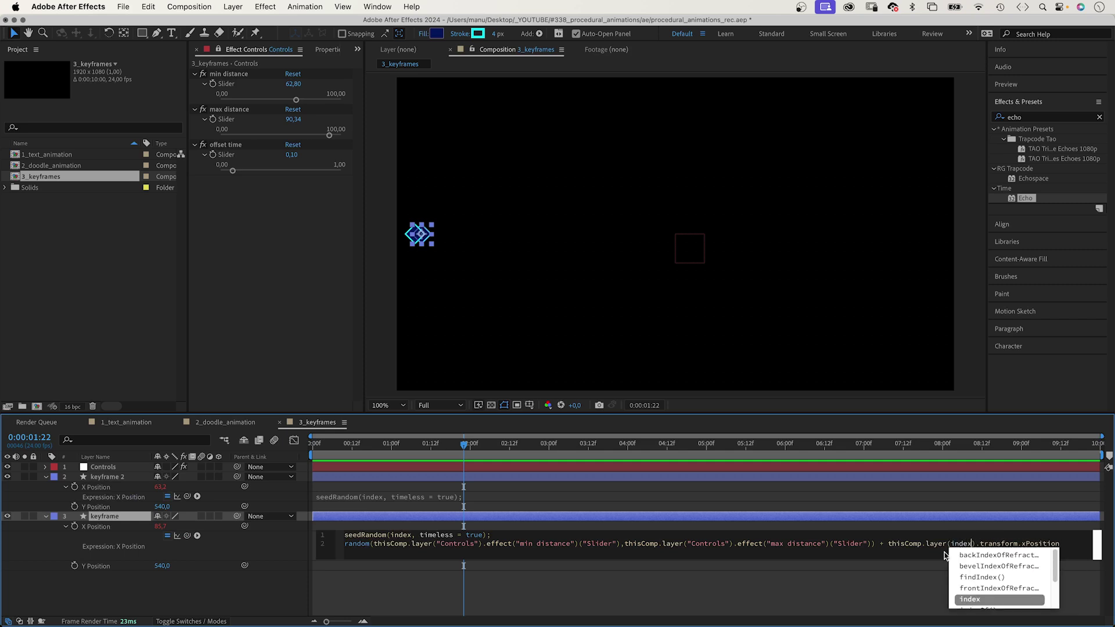
pyautogui.write('1')
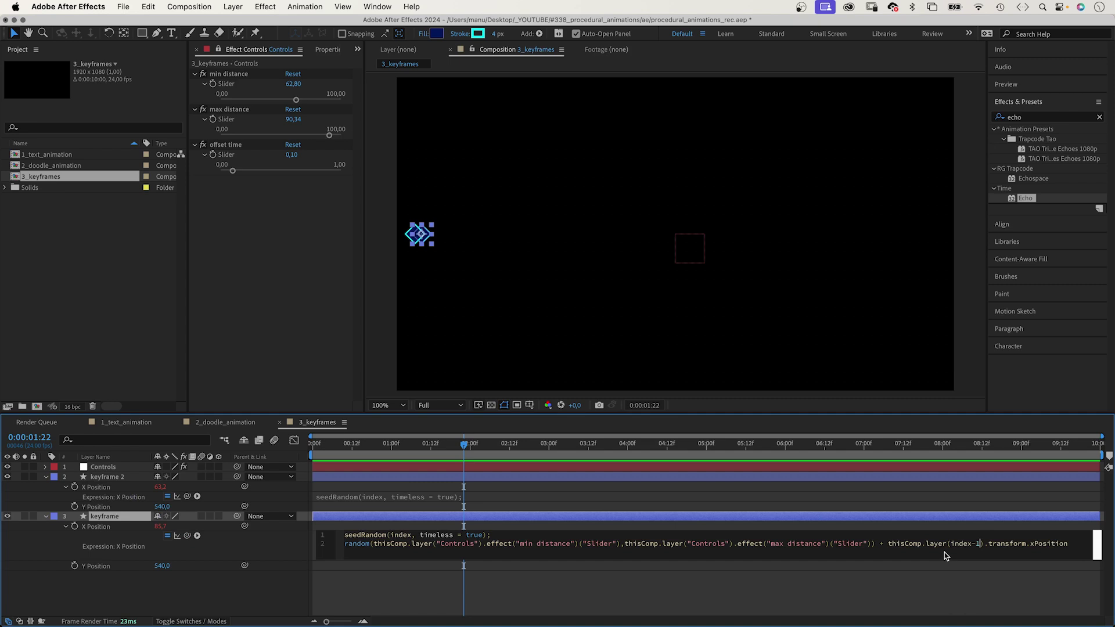
# - Commit the chained expression and duplicate the keyframe layer until 17 diamonds fill the row
pyautogui.click(228, 597)
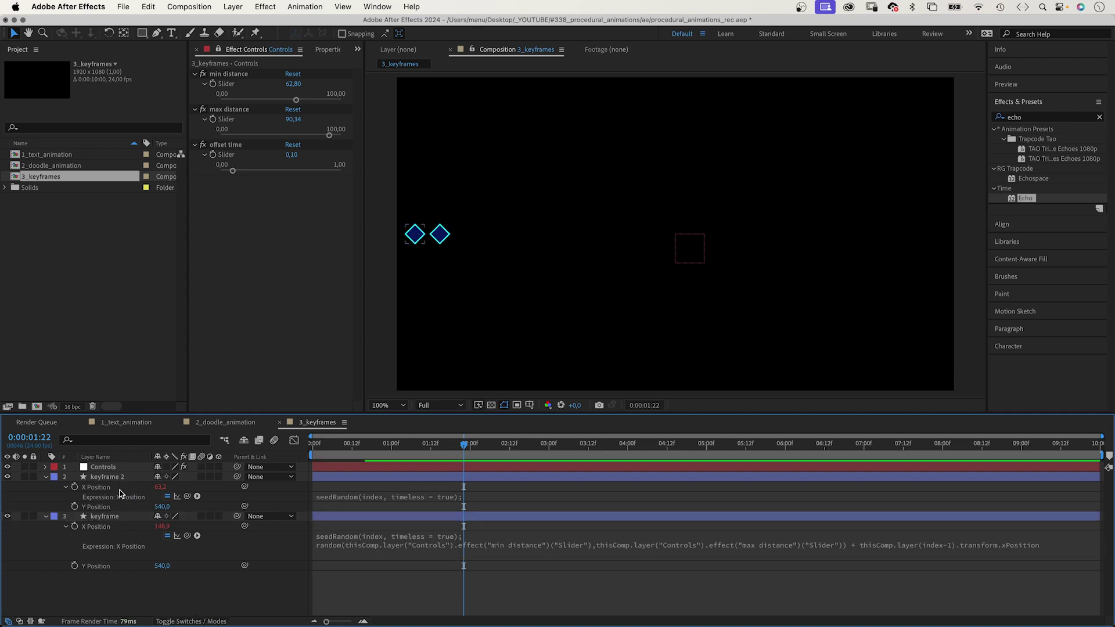
pyautogui.moveTo(293, 83); pyautogui.dragTo(364, 119)
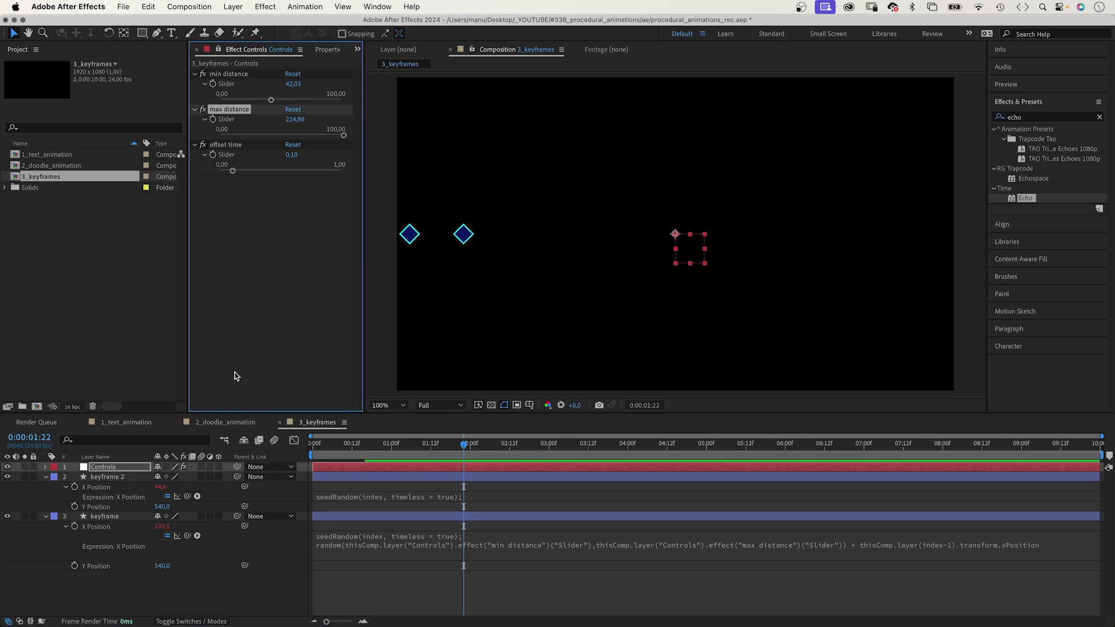
pyautogui.click(102, 516)
pyautogui.press('super+d')
pyautogui.press('super+d')
pyautogui.press('super+d')
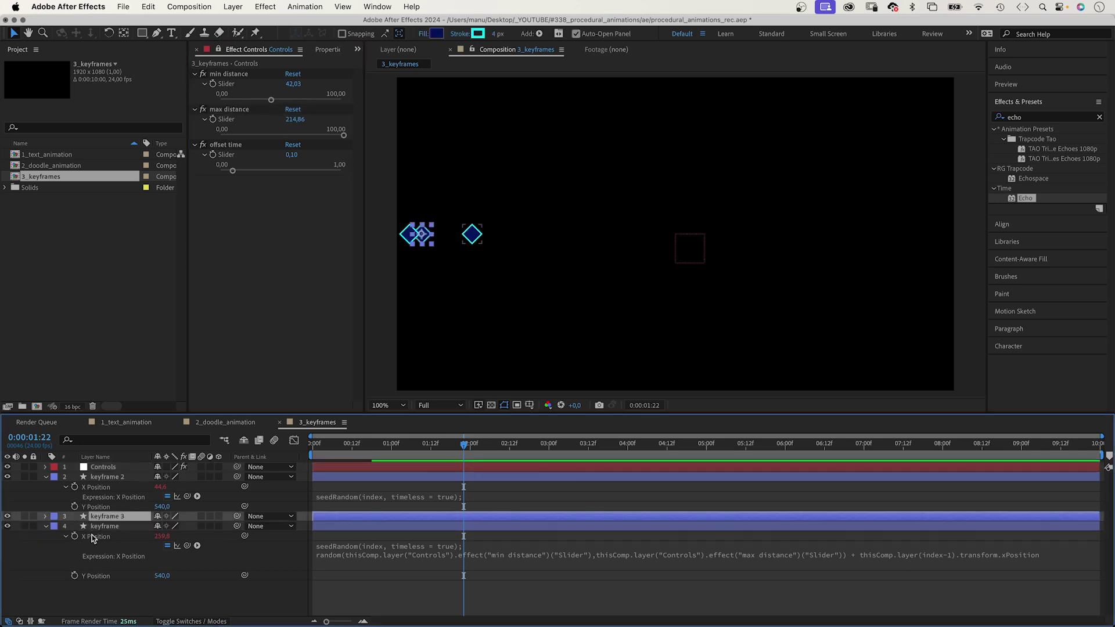
pyautogui.press('super+d')
pyautogui.press('super+d')
pyautogui.press('super+d')
pyautogui.press('super+d')
pyautogui.press('super+d')
pyautogui.press('super+d')
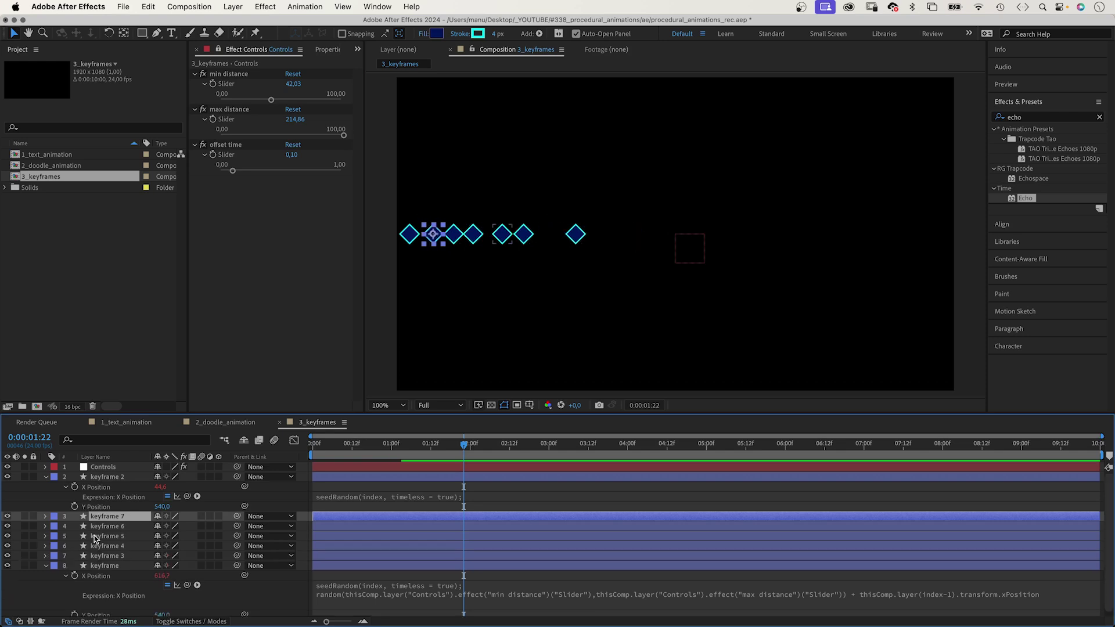
pyautogui.press('super+d')
pyautogui.press('super+d')
pyautogui.press('super+d')
pyautogui.press('super+d')
pyautogui.press('super+d')
pyautogui.press('super+d')
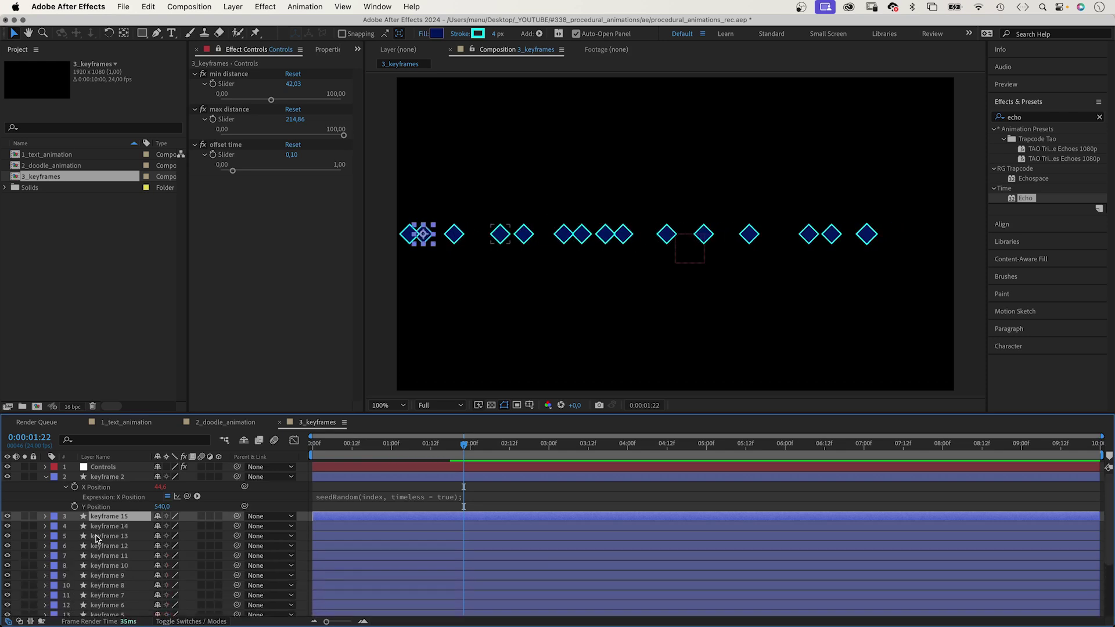
# - Set the Controls layer's min distance to 17,87 and max distance to 220
pyautogui.click(102, 468)
pyautogui.moveTo(271, 100); pyautogui.dragTo(242, 100)
pyautogui.moveTo(342, 139); pyautogui.dragTo(353, 110)
# - Preview the diamond row animation from the start of the timeline
pyautogui.moveTo(447, 448); pyautogui.dragTo(297, 446)
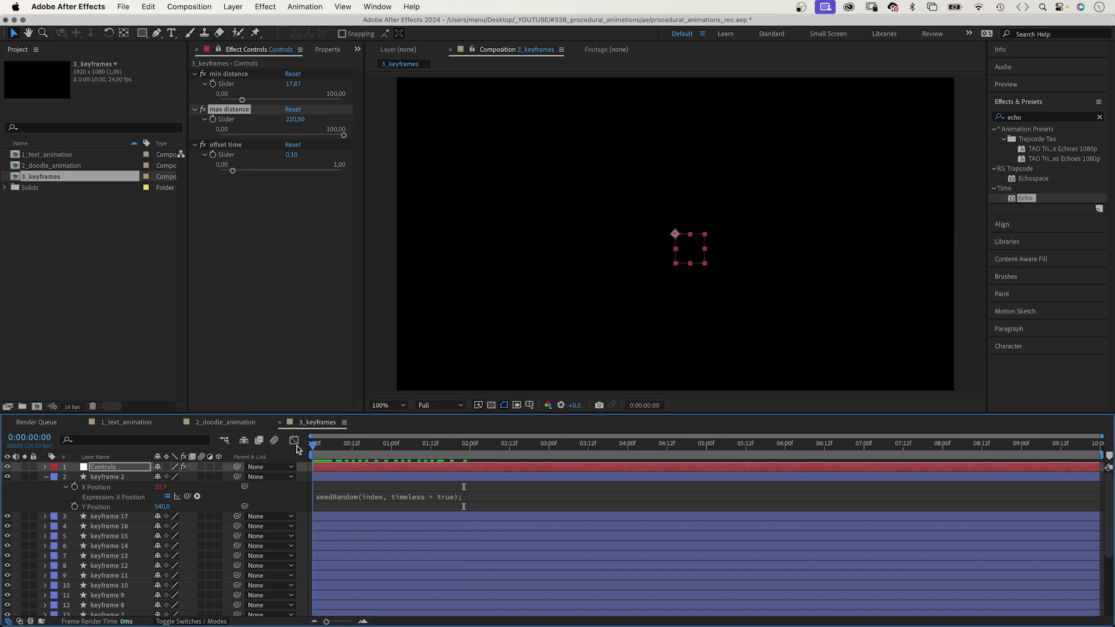
pyautogui.press('space')
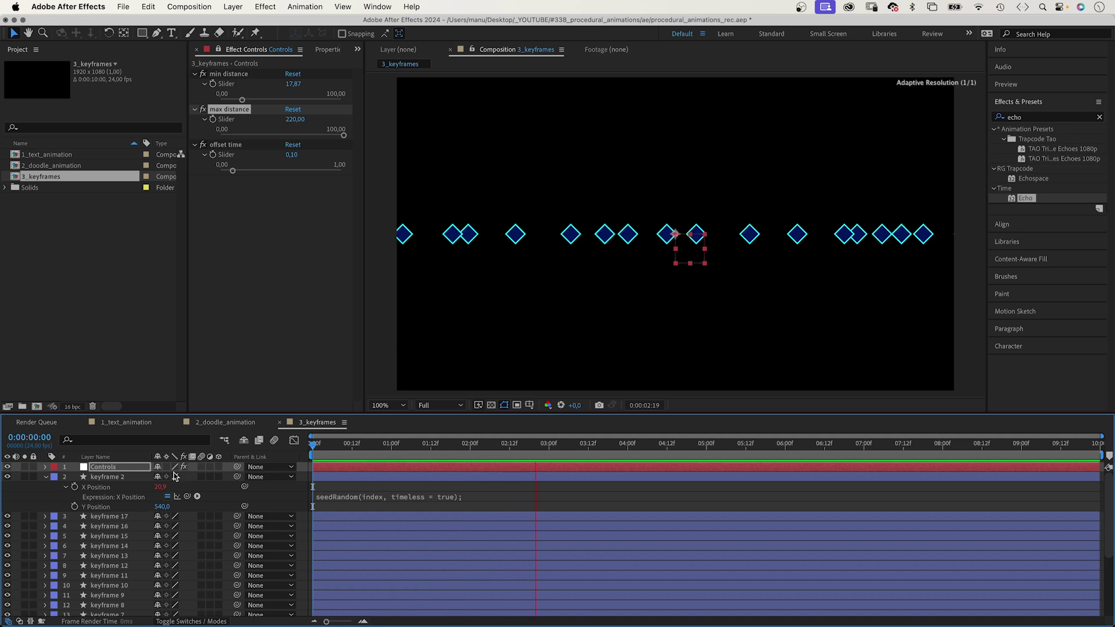
pyautogui.press('space')
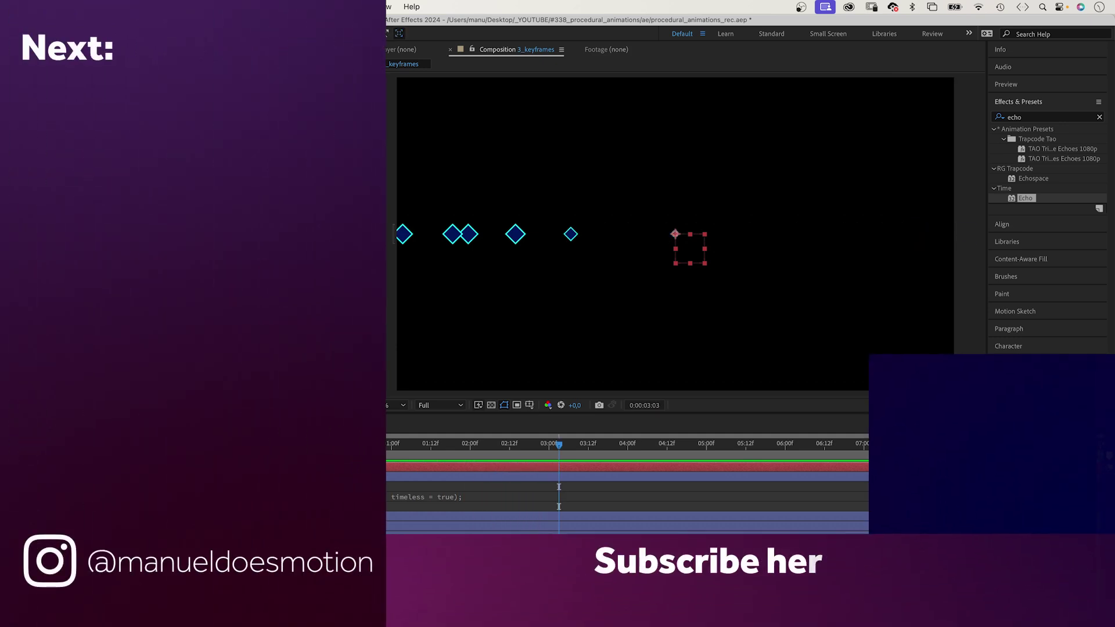
pyautogui.press('space')
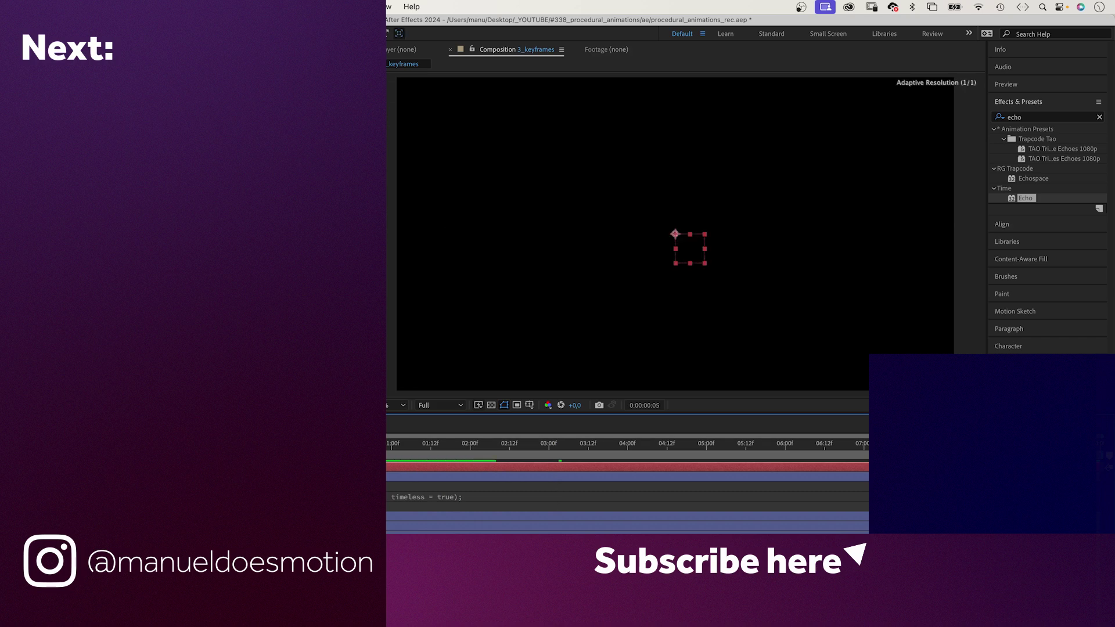